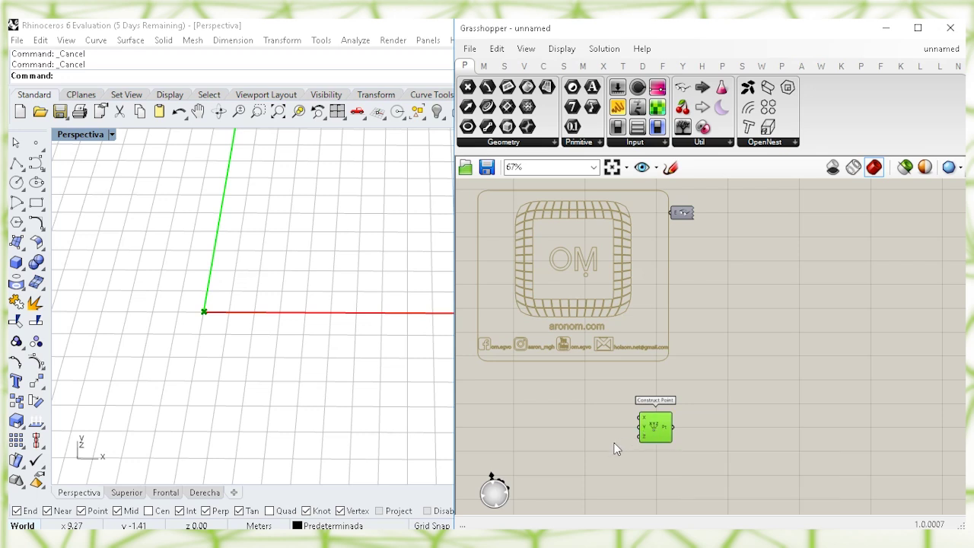
# Add a number slider of 0.09 and wire it into the Z input of Construct Point.
pyautogui.click(599, 365)
pyautogui.moveTo(599, 365); pyautogui.dragTo(681, 331, button='right')
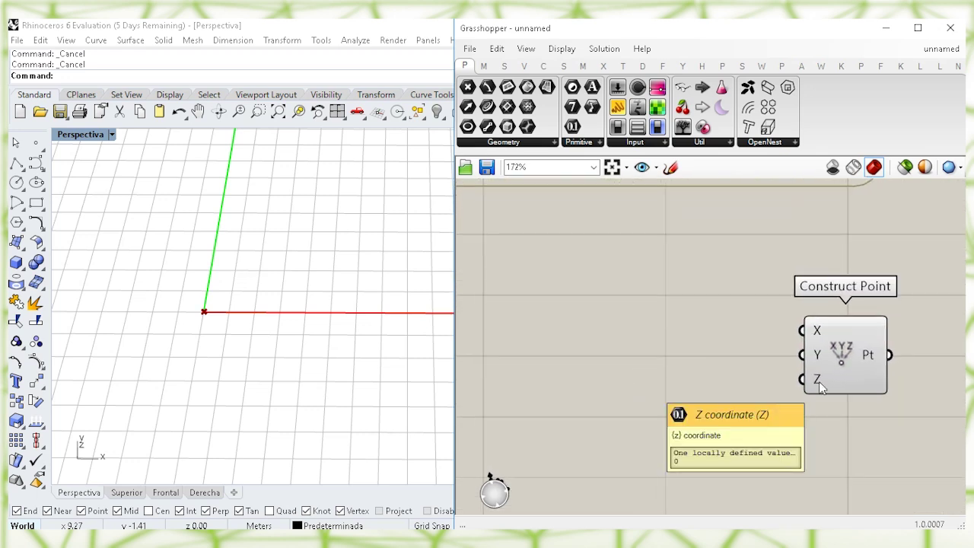
pyautogui.doubleClick(589, 387)
pyautogui.write('0.09')
pyautogui.press('Return')
pyautogui.click(589, 388)
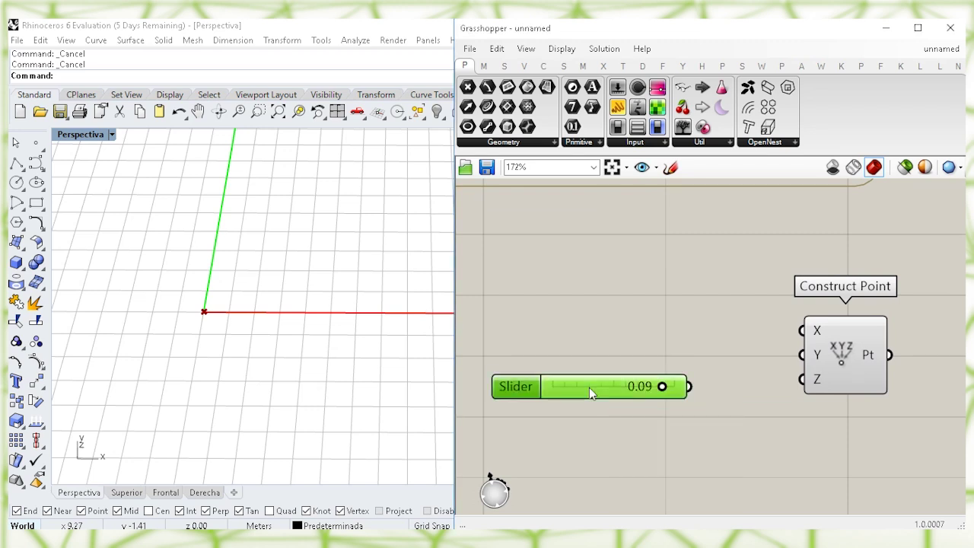
pyautogui.moveTo(688, 387); pyautogui.dragTo(801, 378)
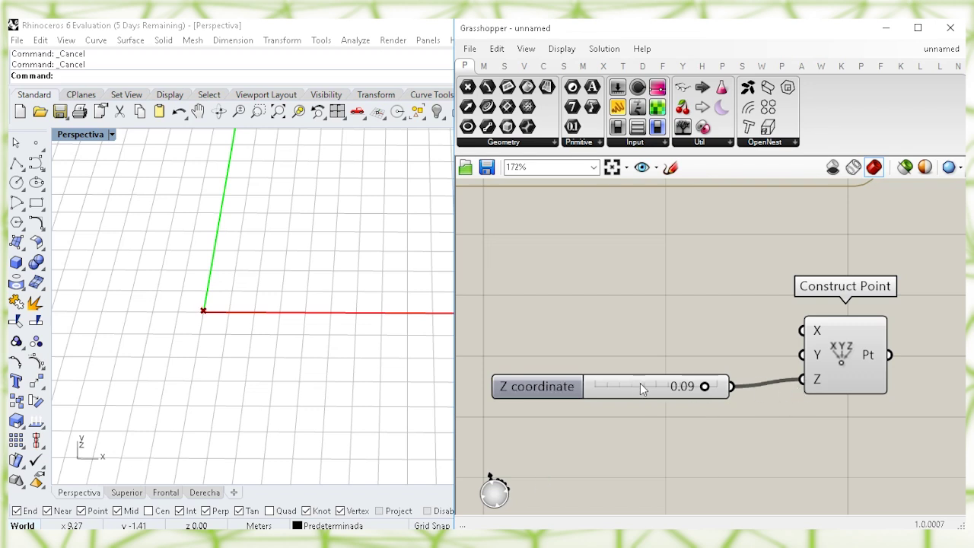
pyautogui.moveTo(657, 383); pyautogui.dragTo(701, 375)
pyautogui.click(821, 428)
# Add a Circle component with plane and radius inputs, and feed the constructed point into its P input.
pyautogui.moveTo(868, 421); pyautogui.dragTo(677, 396, button='right')
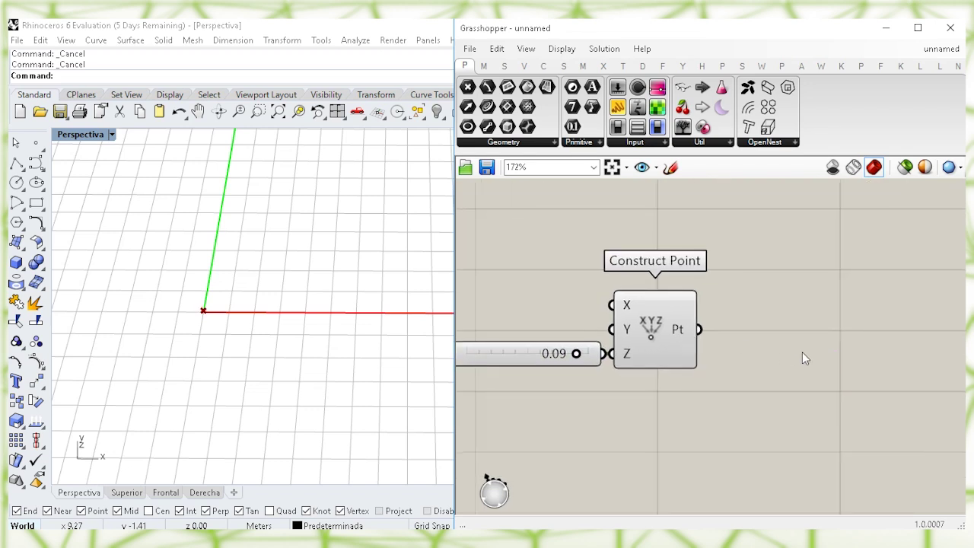
pyautogui.moveTo(804, 356); pyautogui.dragTo(764, 358, button='right')
pyautogui.doubleClick(762, 359)
pyautogui.write('cir')
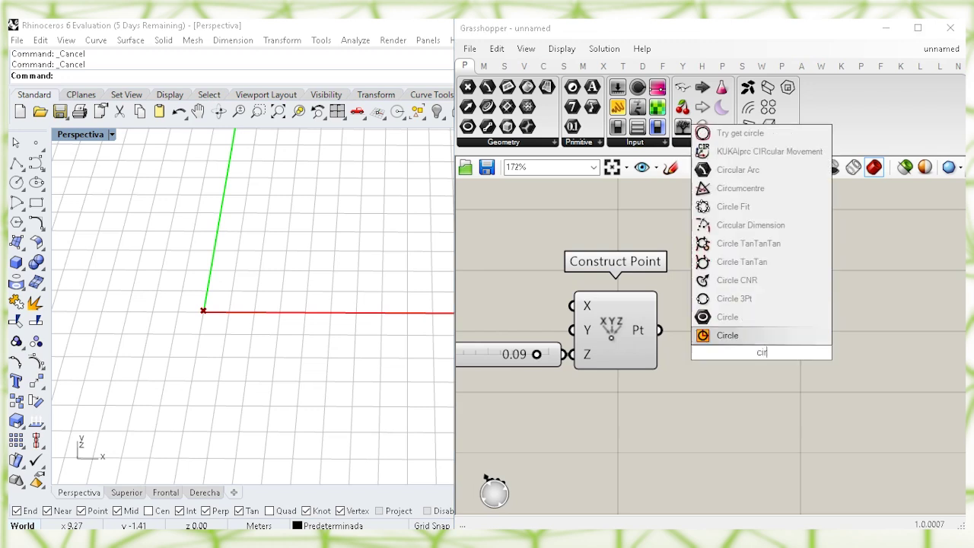
pyautogui.click(776, 337)
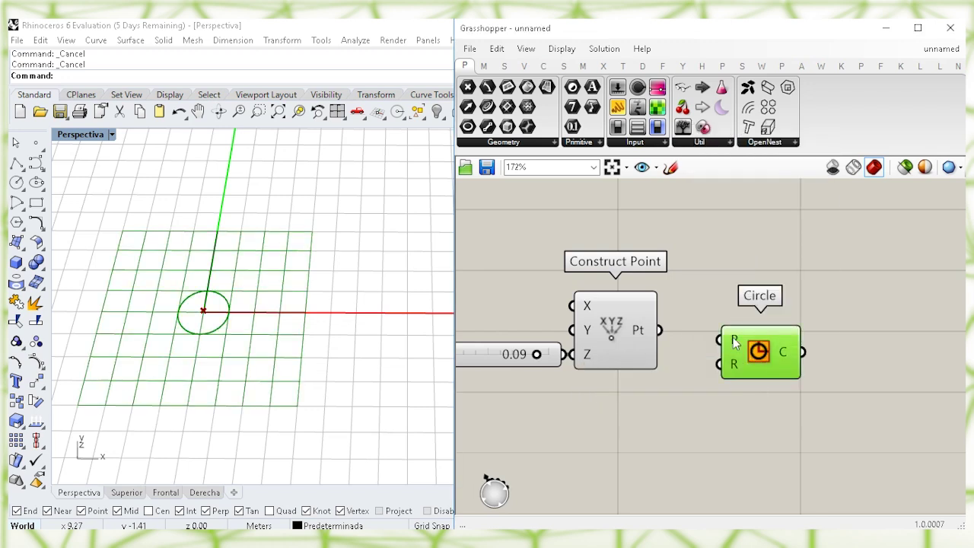
pyautogui.moveTo(661, 331); pyautogui.dragTo(757, 348)
pyautogui.click(732, 373)
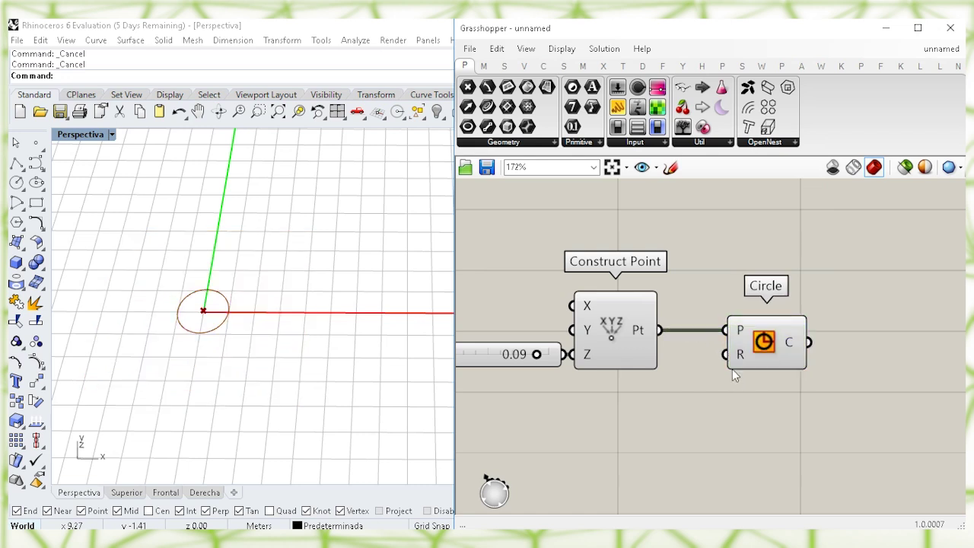
# Add a number slider of 4.5 as the Circle's radius and move the Circle closer to Construct Point.
pyautogui.doubleClick(620, 426)
pyautogui.write('4')
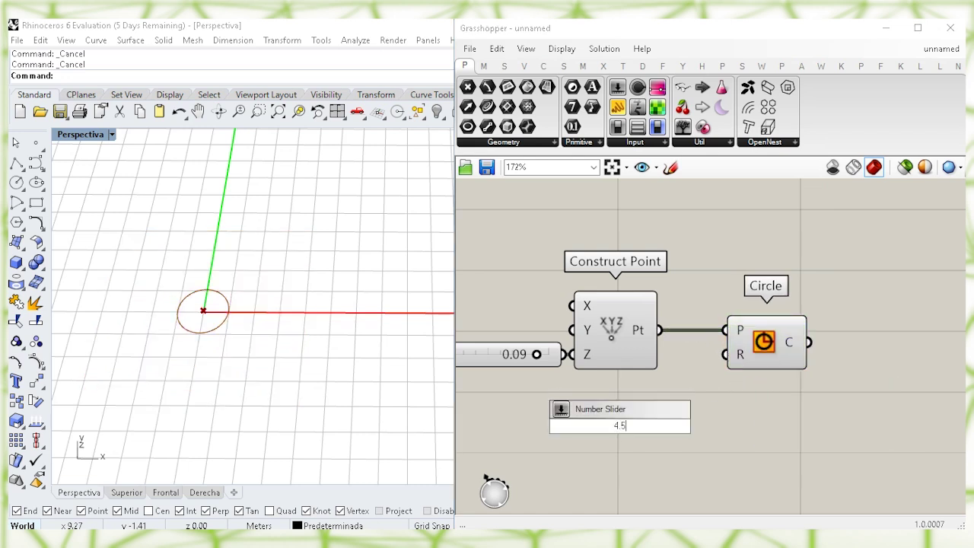
pyautogui.write('.5')
pyautogui.press('Return')
pyautogui.moveTo(620, 426); pyautogui.dragTo(557, 396)
pyautogui.click(668, 398)
pyautogui.moveTo(656, 390); pyautogui.dragTo(725, 354)
pyautogui.click(629, 392)
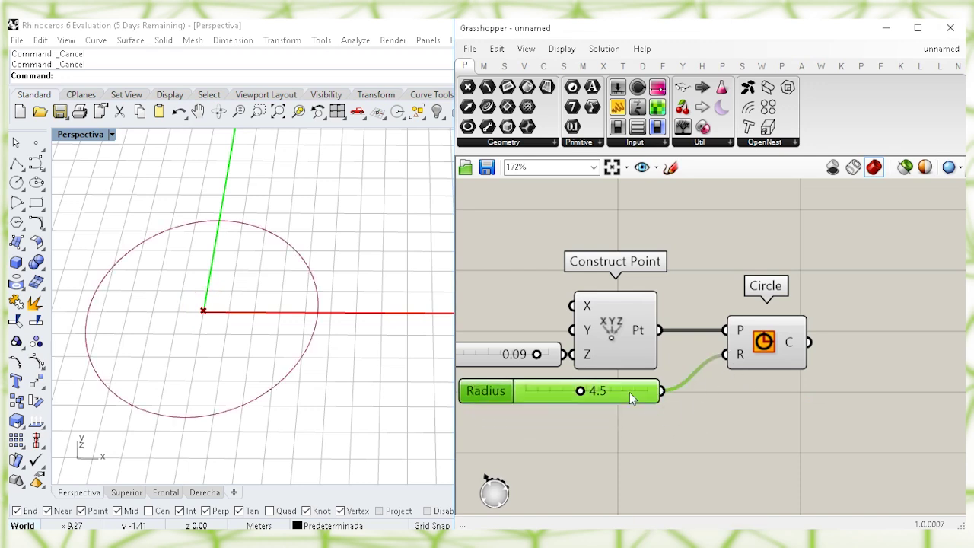
pyautogui.click(657, 438)
pyautogui.moveTo(783, 349); pyautogui.dragTo(754, 348)
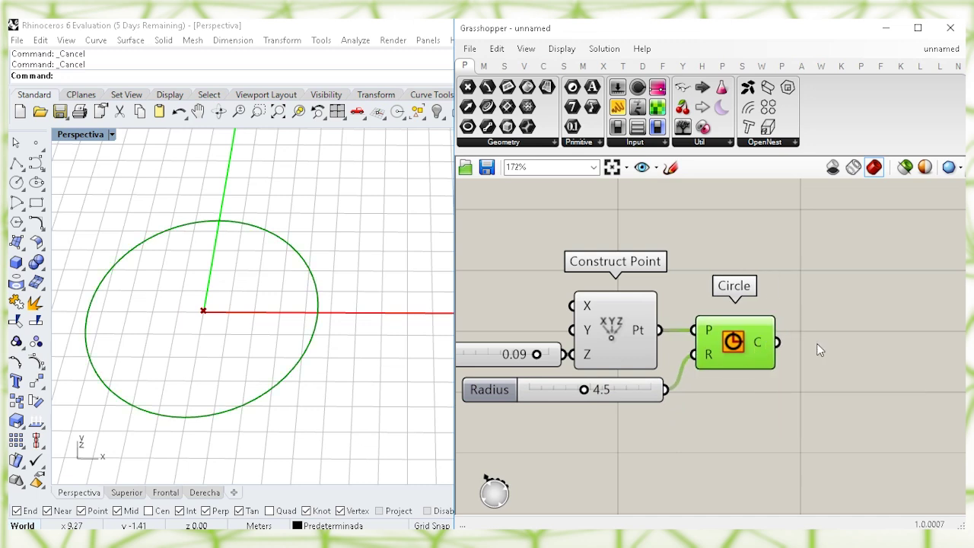
# Add a curve Length component and connect the Circle's output to its C input.
pyautogui.moveTo(848, 348); pyautogui.dragTo(792, 351, button='right')
pyautogui.click(782, 366)
pyautogui.doubleClick(775, 371)
pyautogui.write('le')
pyautogui.click(789, 341)
pyautogui.click(749, 377)
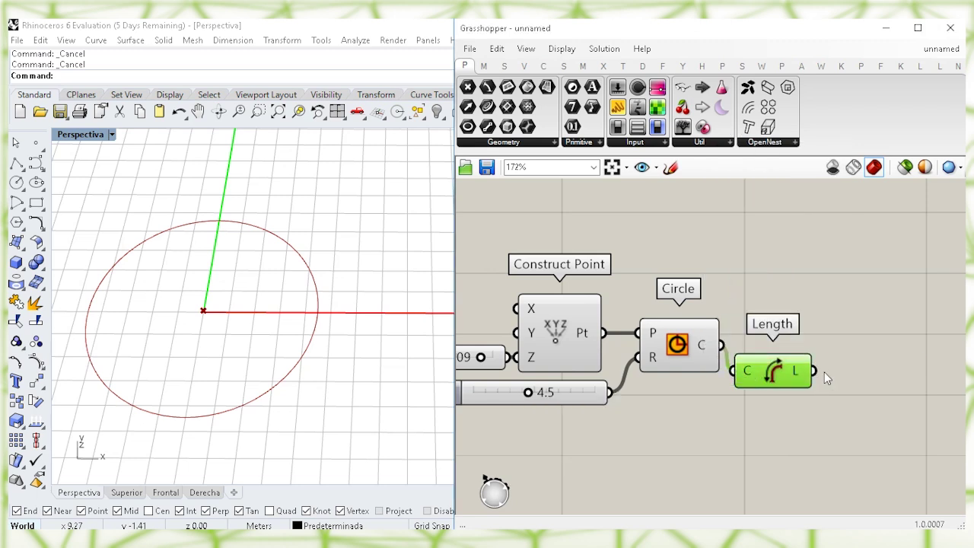
# Add an Extend Curve component beside Length and connect the Circle's output to its C input.
pyautogui.moveTo(814, 352); pyautogui.dragTo(784, 346, button='right')
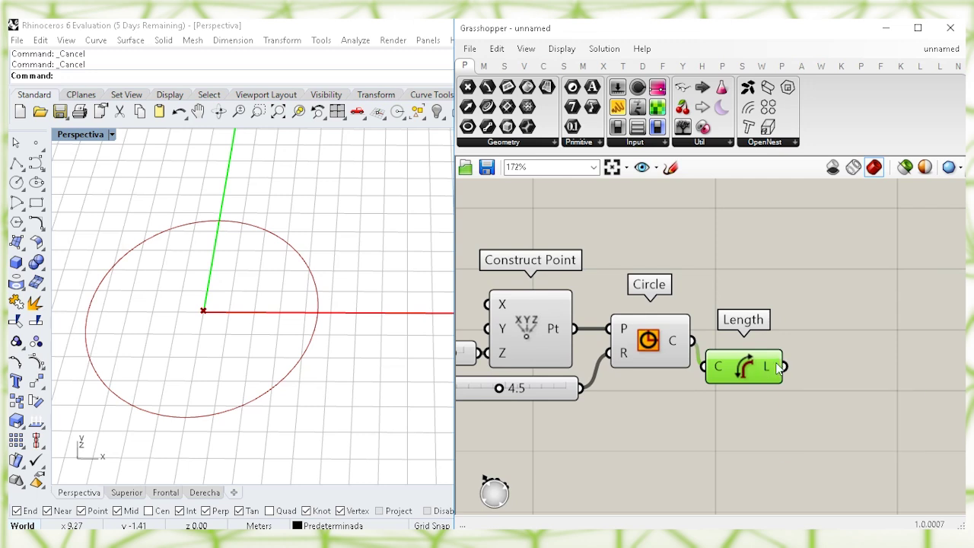
pyautogui.doubleClick(818, 337)
pyautogui.write('ext')
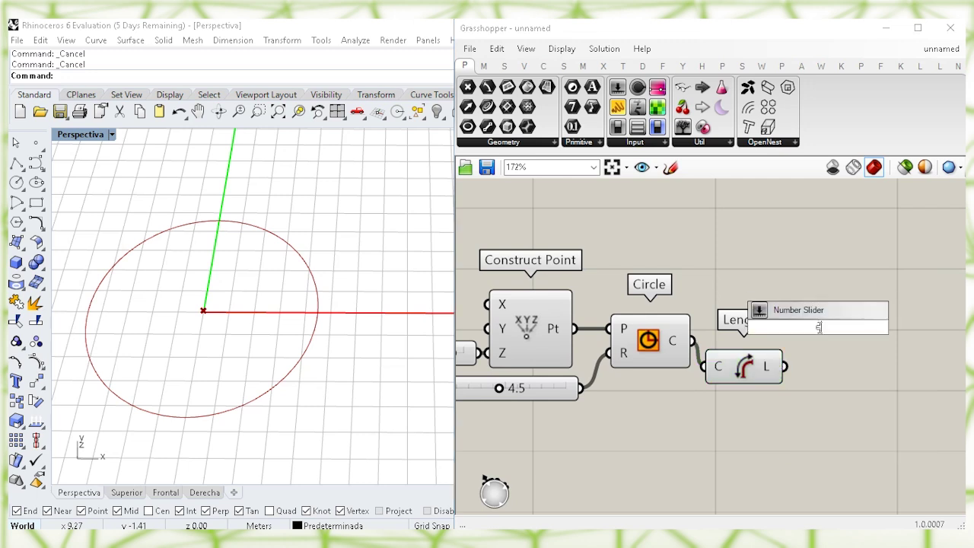
pyautogui.press('Return')
pyautogui.moveTo(798, 320); pyautogui.dragTo(859, 317)
pyautogui.moveTo(692, 340); pyautogui.dragTo(837, 316)
pyautogui.moveTo(868, 331); pyautogui.dragTo(893, 348)
# Add a Division component, feed the Length result into its A input, and shift Extend Curve aside for space.
pyautogui.moveTo(837, 369); pyautogui.dragTo(749, 350, button='right')
pyautogui.click(657, 431)
pyautogui.doubleClick(668, 448)
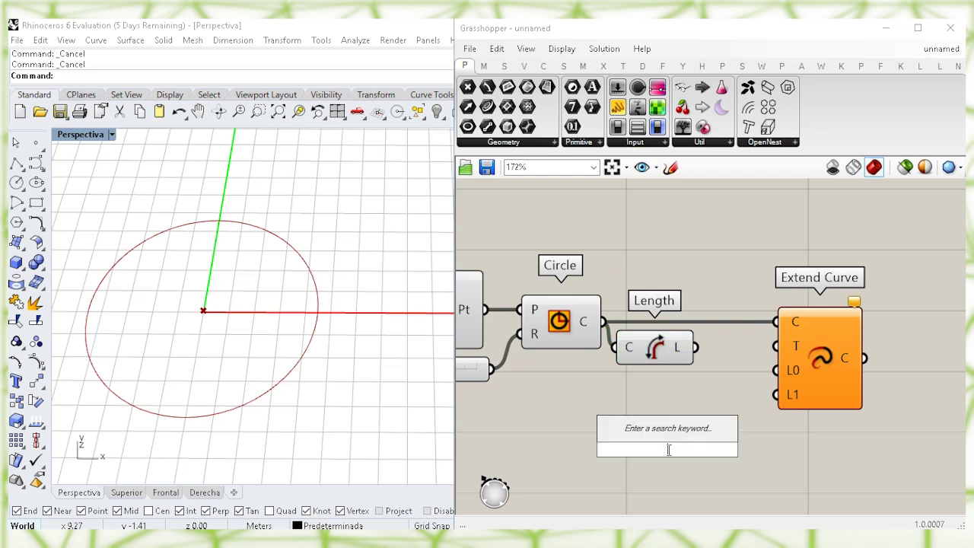
pyautogui.write('div')
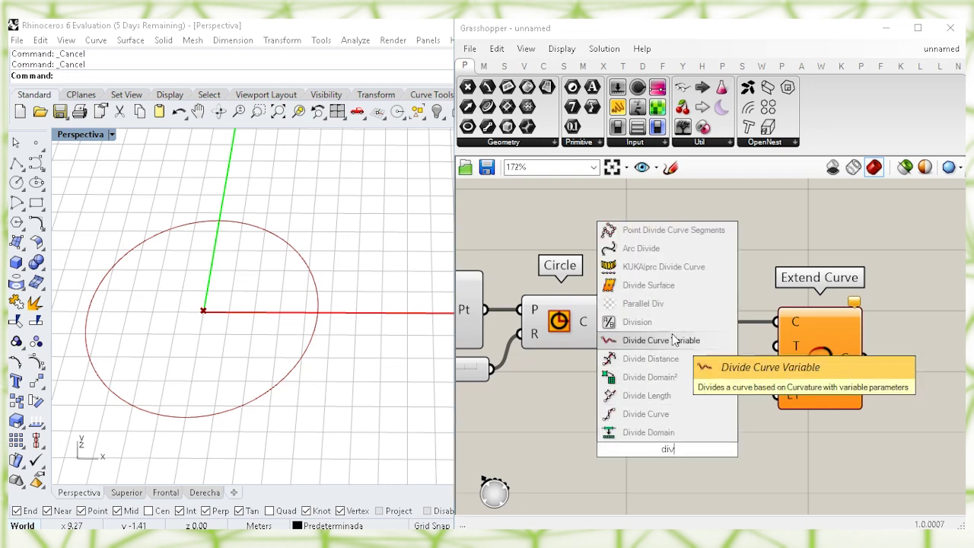
pyautogui.click(638, 322)
pyautogui.click(826, 366)
pyautogui.moveTo(826, 366); pyautogui.dragTo(884, 366)
pyautogui.moveTo(640, 442); pyautogui.dragTo(694, 347)
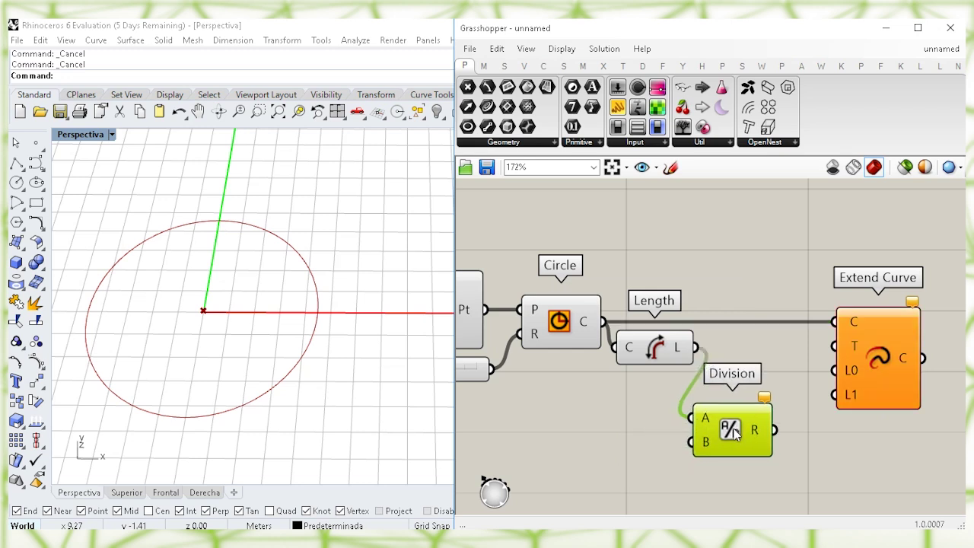
# Create a panel containing 3, connect it to Division's B input, and tidy the component layout.
pyautogui.doubleClick(600, 454)
pyautogui.write('"3')
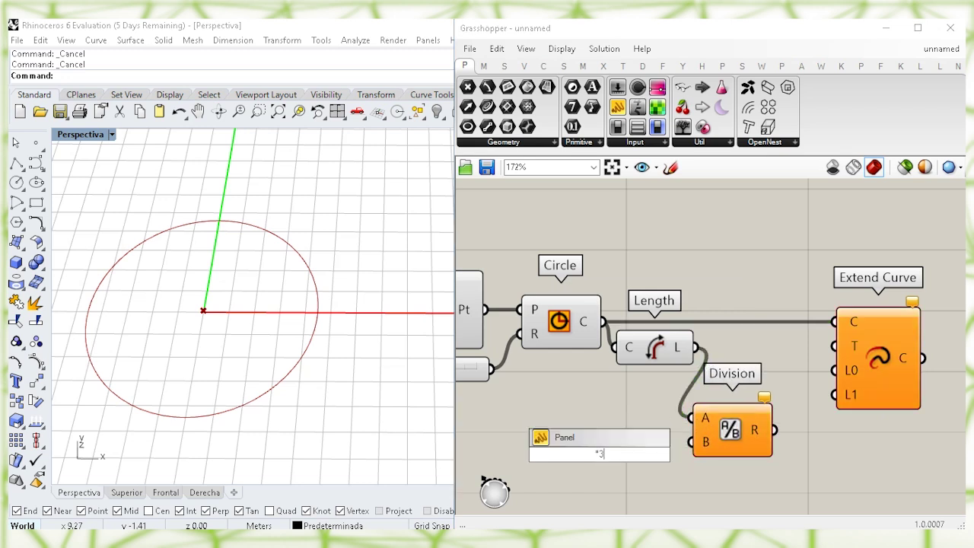
pyautogui.press('Return')
pyautogui.moveTo(626, 457); pyautogui.dragTo(691, 442)
pyautogui.scroll(2, 605, 461)
pyautogui.moveTo(590, 416); pyautogui.dragTo(655, 401)
pyautogui.click(777, 426)
pyautogui.scroll(-1, 778, 423)
pyautogui.moveTo(831, 417); pyautogui.dragTo(768, 447, button='right')
pyautogui.moveTo(821, 380); pyautogui.dragTo(857, 363)
pyautogui.click(772, 419)
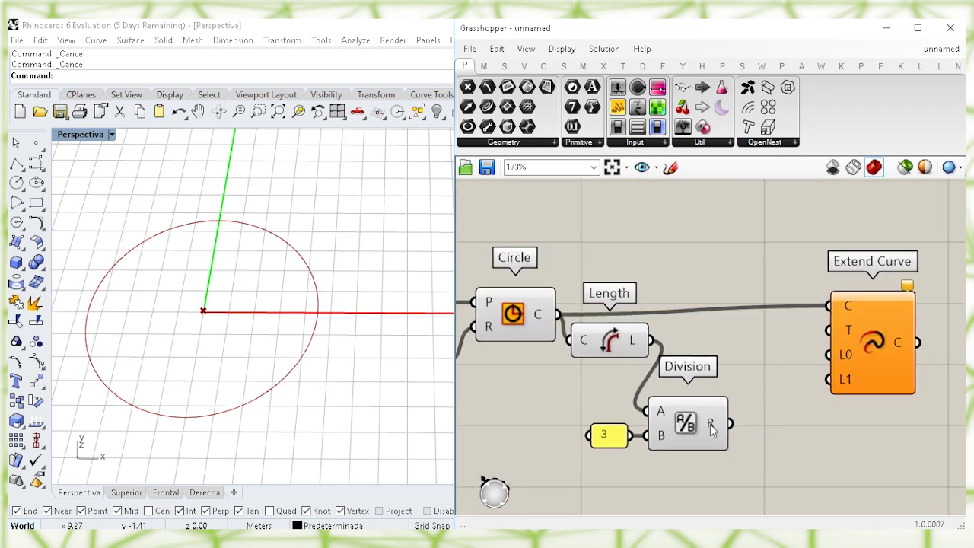
# Add a Negative component beside Division and connect the division result to its x input.
pyautogui.doubleClick(774, 439)
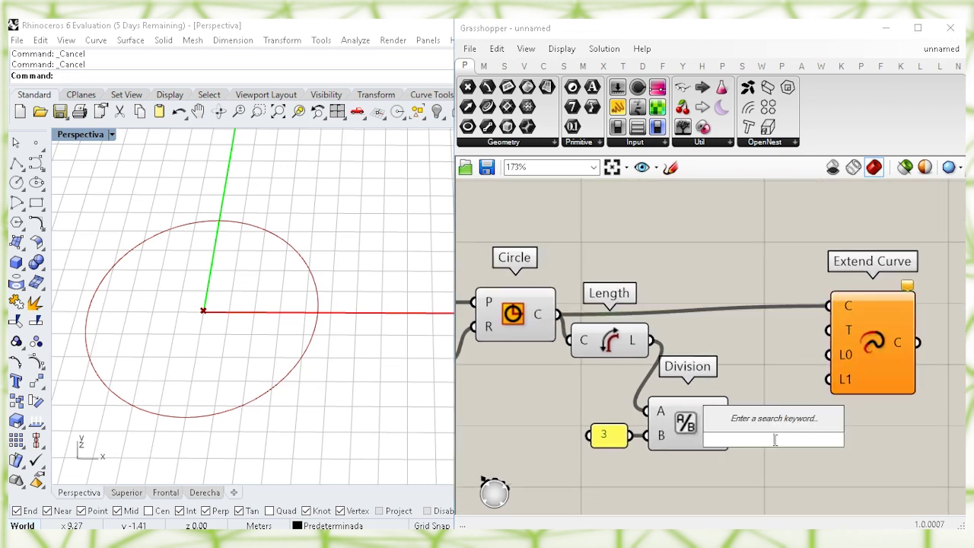
pyautogui.write('neg')
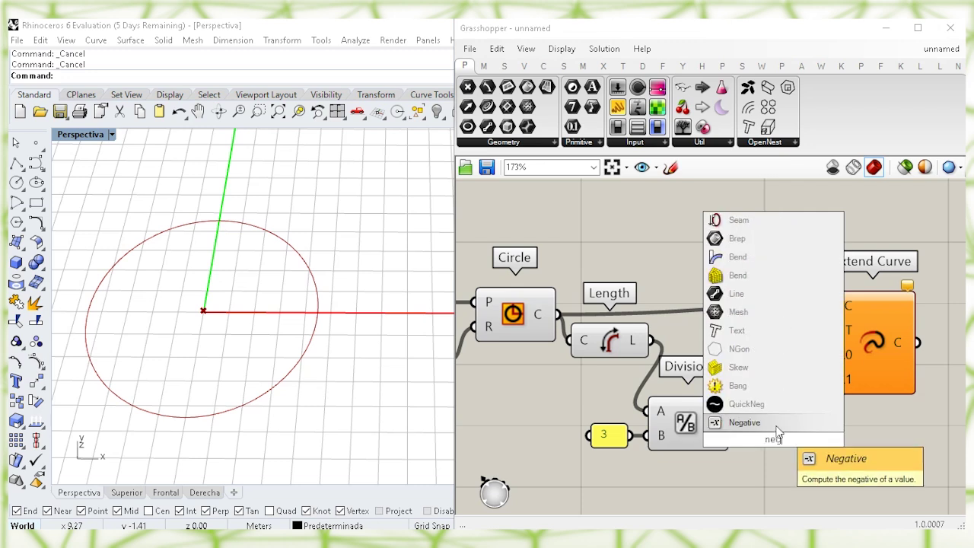
pyautogui.press('Return')
pyautogui.moveTo(728, 429); pyautogui.dragTo(729, 426)
pyautogui.moveTo(755, 433); pyautogui.dragTo(757, 422)
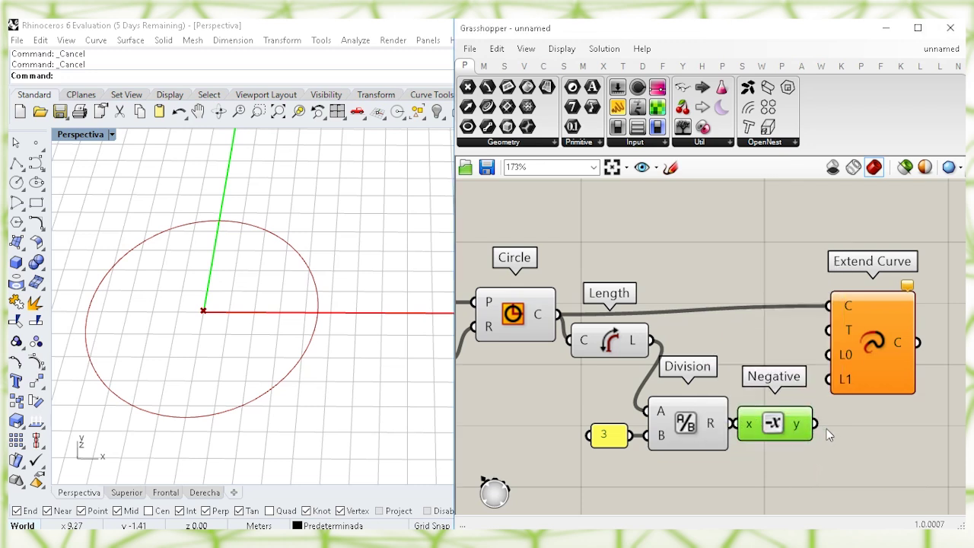
# Connect the Negative output to both the L0 and L1 inputs of Extend Curve.
pyautogui.moveTo(874, 420); pyautogui.dragTo(798, 419, button='right')
pyautogui.moveTo(767, 353); pyautogui.dragTo(790, 360)
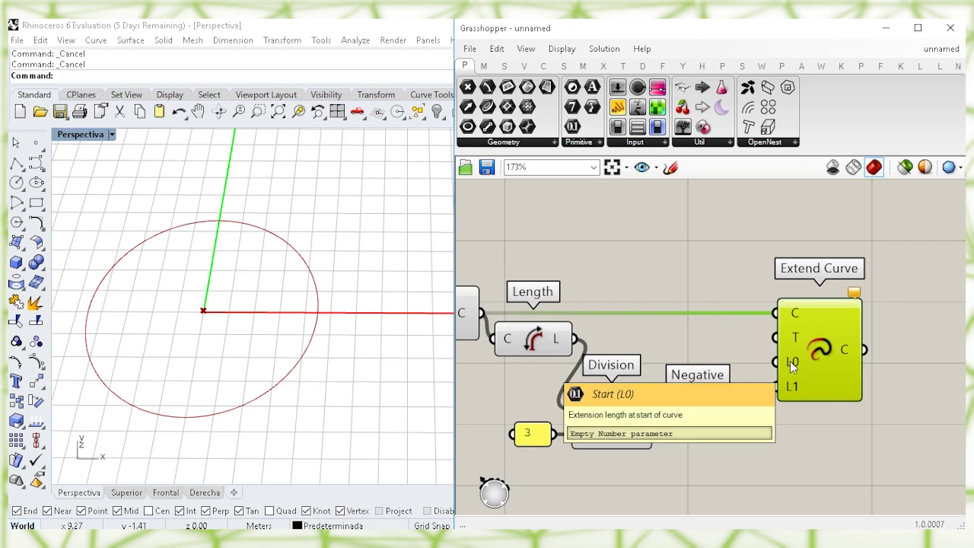
pyautogui.moveTo(791, 362); pyautogui.dragTo(750, 419)
pyautogui.moveTo(775, 386); pyautogui.dragTo(741, 423)
pyautogui.click(731, 350)
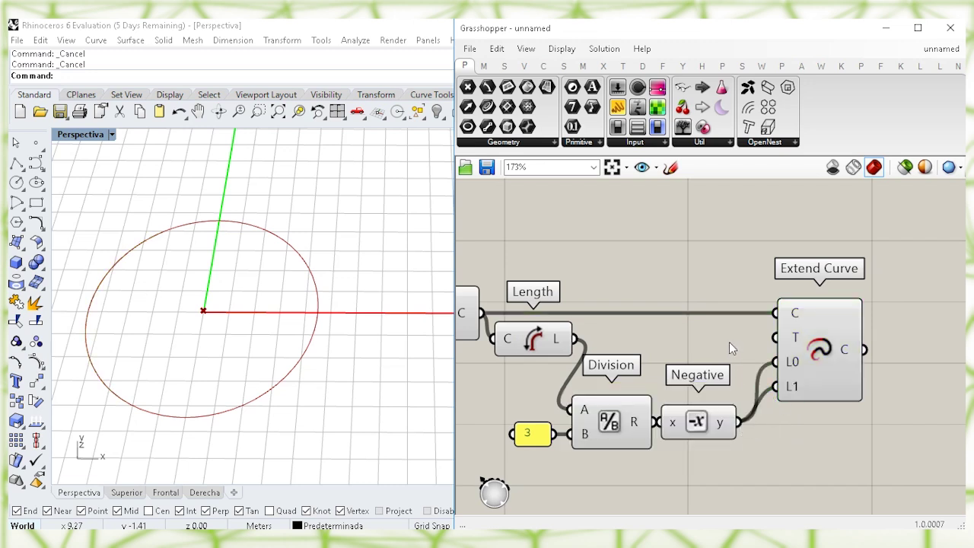
# Turn off the preview of all components preceding Extend Curve.
pyautogui.click(816, 351)
pyautogui.scroll(-2, 731, 252)
pyautogui.moveTo(741, 304); pyautogui.dragTo(778, 300, button='right')
pyautogui.moveTo(748, 449); pyautogui.dragTo(479, 238)
pyautogui.moveTo(501, 246); pyautogui.dragTo(570, 248, button='right')
pyautogui.keyDown('shift'); pyautogui.click(496, 279); pyautogui.keyUp('shift')
pyautogui.rightClick(588, 213)
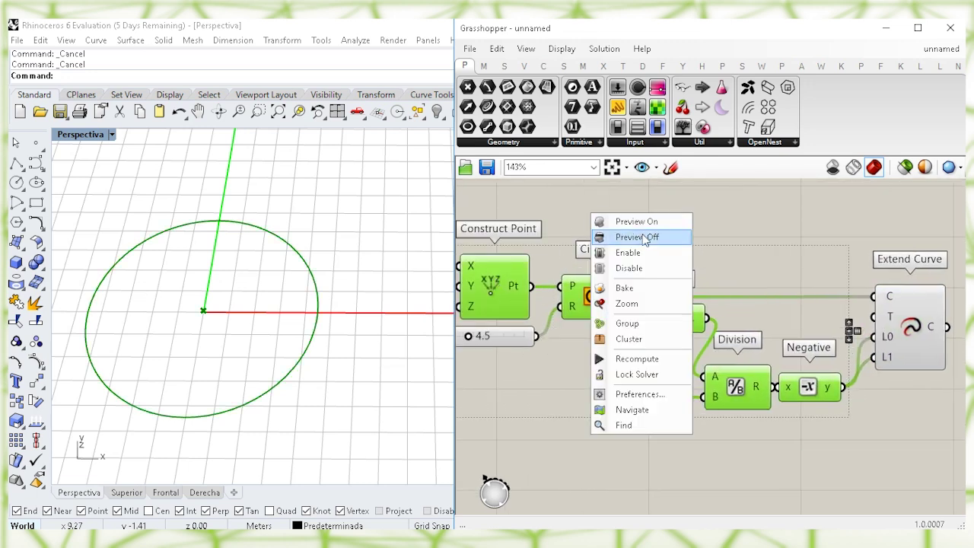
pyautogui.click(644, 236)
pyautogui.click(717, 235)
# Add a second curve Length component after Extend Curve and connect the Extend Curve output to it.
pyautogui.moveTo(866, 326); pyautogui.dragTo(834, 327, button='right')
pyautogui.click(862, 323)
pyautogui.moveTo(913, 335); pyautogui.dragTo(833, 330, button='right')
pyautogui.doubleClick(860, 324)
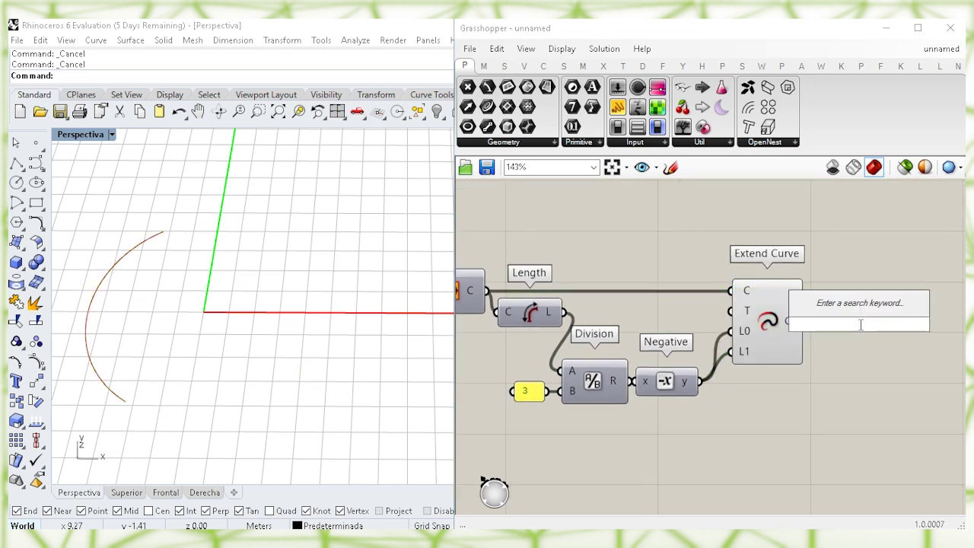
pyautogui.write('length')
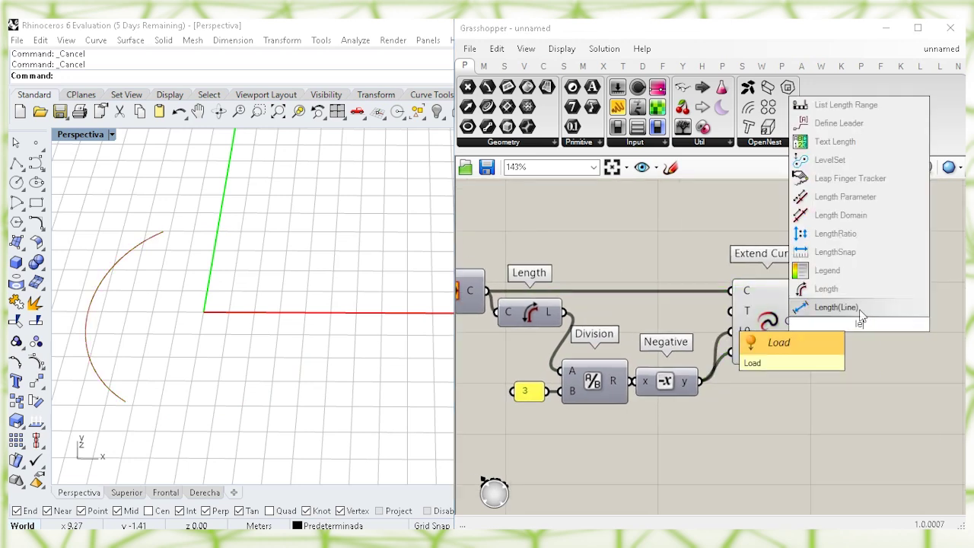
pyautogui.press('Return')
pyautogui.moveTo(837, 328); pyautogui.dragTo(805, 322)
pyautogui.moveTo(864, 335); pyautogui.dragTo(851, 340)
pyautogui.click(873, 366)
pyautogui.moveTo(874, 365); pyautogui.dragTo(817, 354, button='right')
pyautogui.click(707, 337)
pyautogui.click(798, 376)
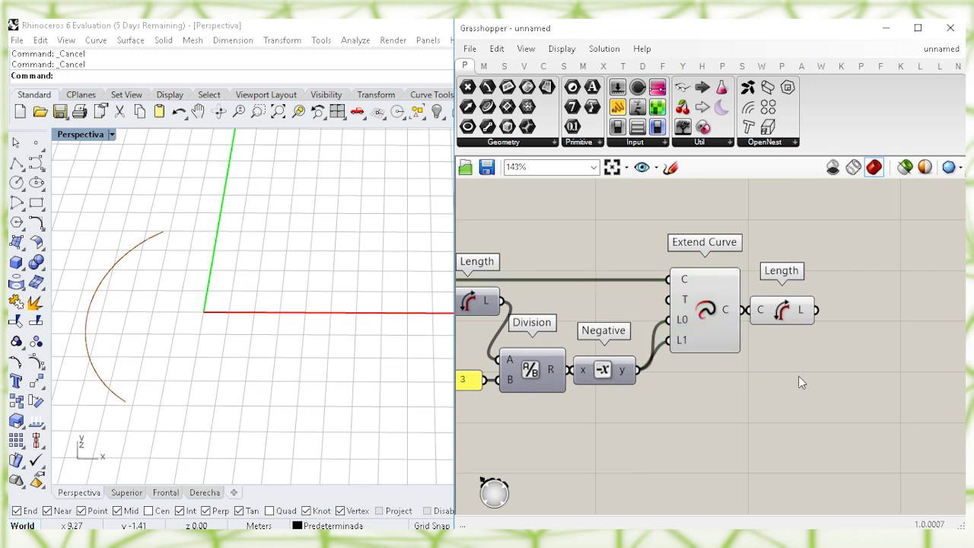
# Add a second Division component and wire the new Length result into its A input.
pyautogui.doubleClick(899, 311)
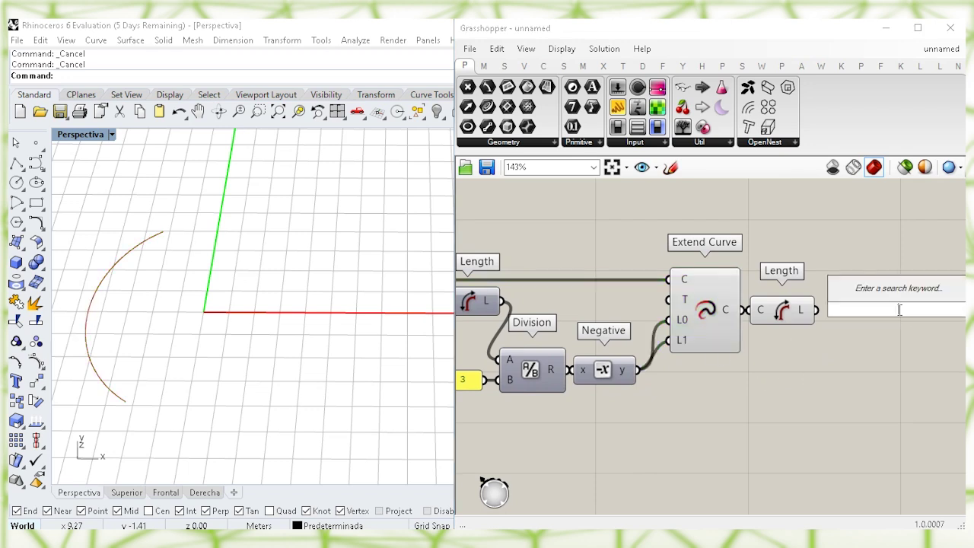
pyautogui.write('div')
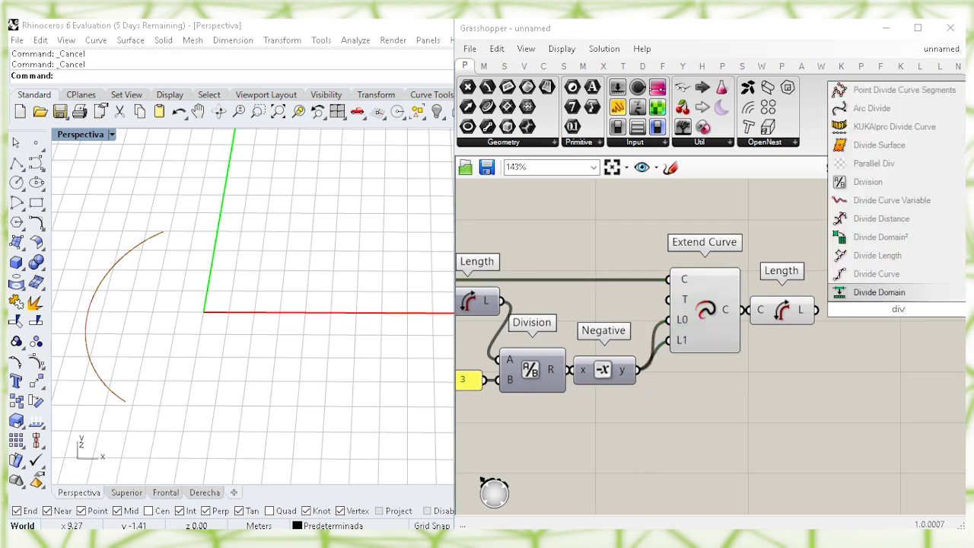
pyautogui.click(868, 182)
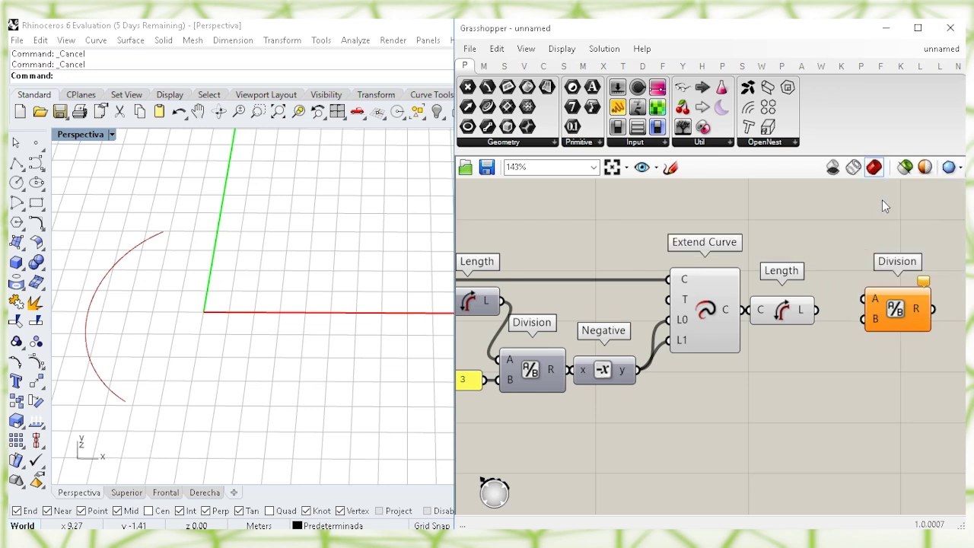
pyautogui.click(891, 310)
pyautogui.moveTo(892, 309); pyautogui.dragTo(865, 320)
pyautogui.scroll(-1, 819, 369)
pyautogui.moveTo(690, 384); pyautogui.dragTo(695, 380, button='right')
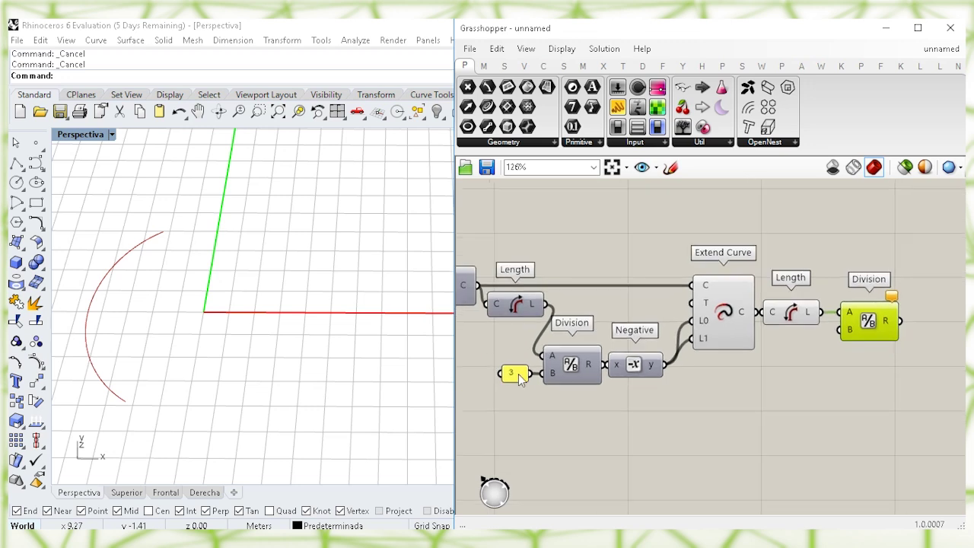
# Connect the panel with 3 to the second Division's B input and place that Division below the Length component.
pyautogui.scroll(1, 513, 378)
pyautogui.moveTo(531, 354); pyautogui.dragTo(909, 388)
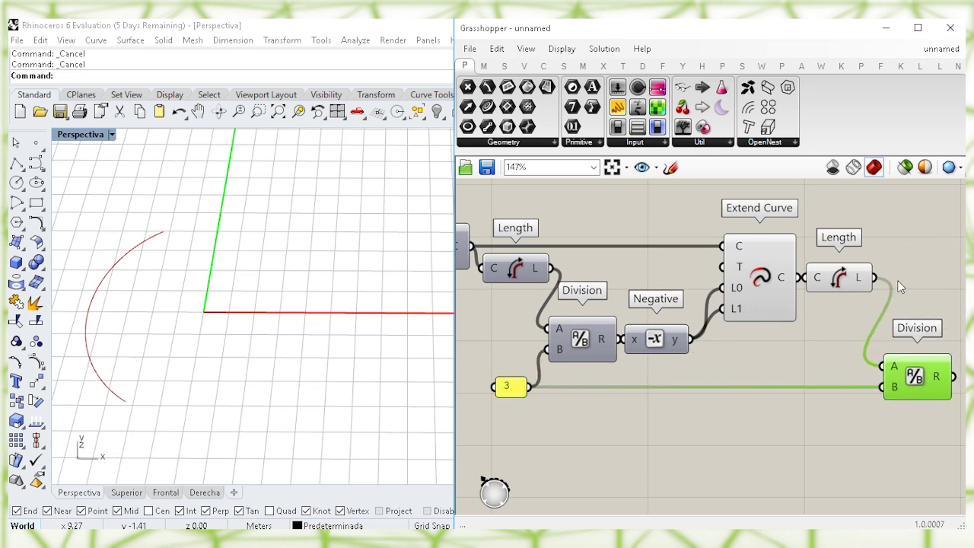
pyautogui.click(910, 263)
# Place a second Extend Curve component above the new Division.
pyautogui.moveTo(910, 269); pyautogui.dragTo(798, 270, button='right')
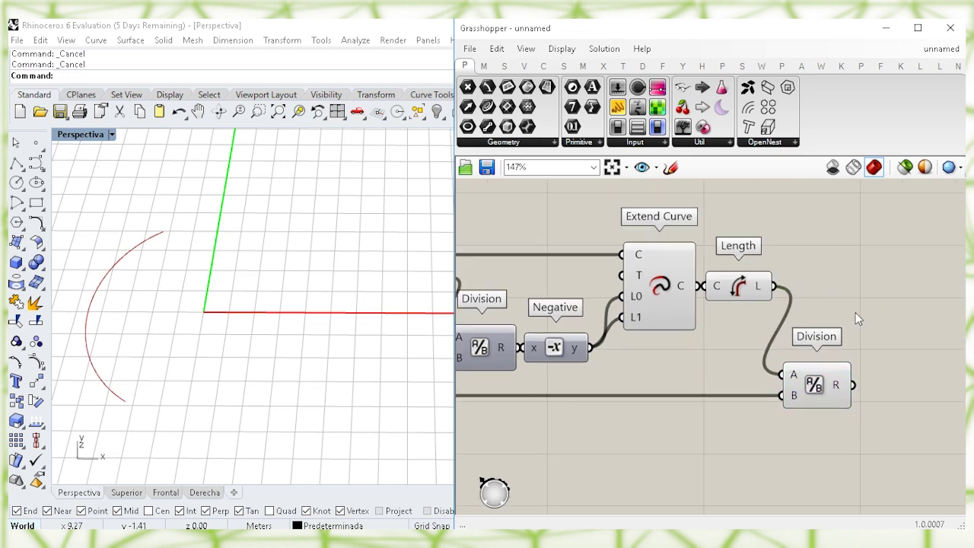
pyautogui.doubleClick(862, 287)
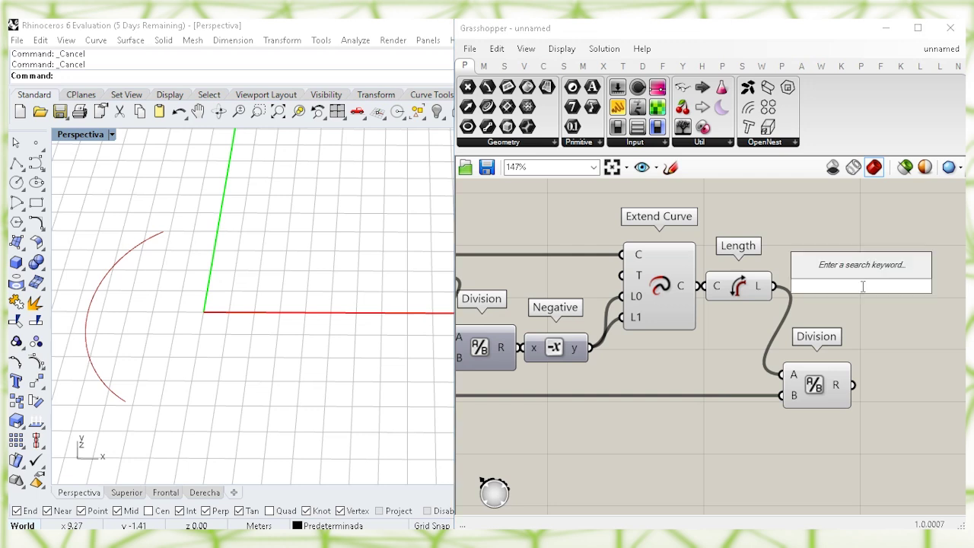
pyautogui.write('ext')
pyautogui.click(880, 270)
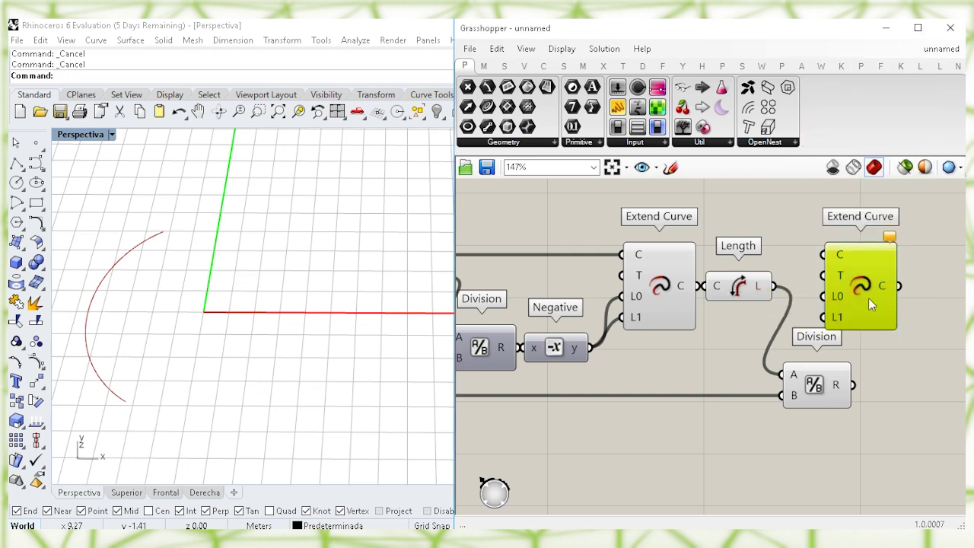
# Connect the first Extend Curve's output to the second Extend Curve's C input and space the components out along the wire.
pyautogui.scroll(-2, 871, 287)
pyautogui.moveTo(729, 292); pyautogui.dragTo(731, 319)
pyautogui.moveTo(865, 286); pyautogui.dragTo(880, 318)
pyautogui.click(814, 308)
pyautogui.moveTo(694, 286); pyautogui.dragTo(858, 289)
pyautogui.moveTo(894, 341); pyautogui.dragTo(858, 338, button='right')
pyautogui.moveTo(859, 338); pyautogui.dragTo(875, 338)
# Add a Negative component after the second Division, feed it the division result, and line it up with the Division.
pyautogui.doubleClick(824, 387)
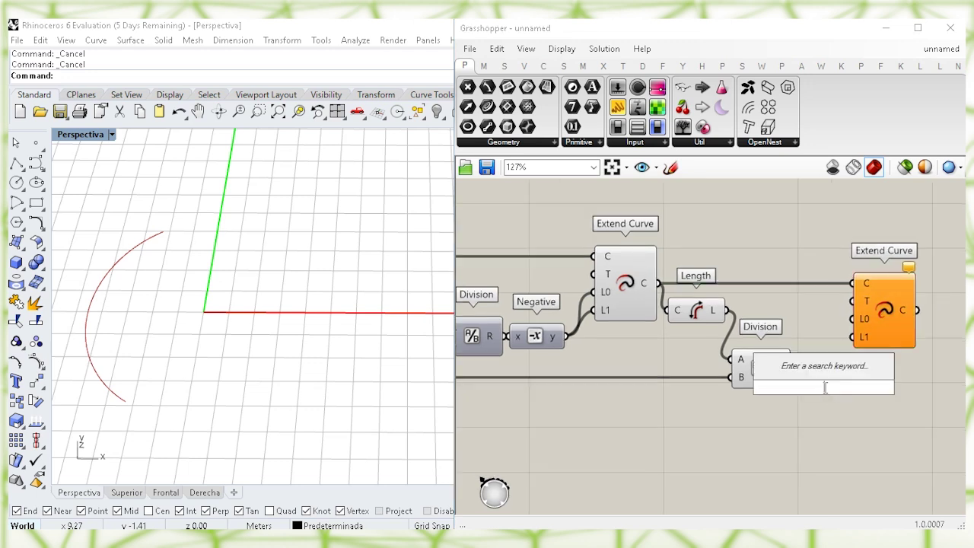
pyautogui.write('neg')
pyautogui.press('Return')
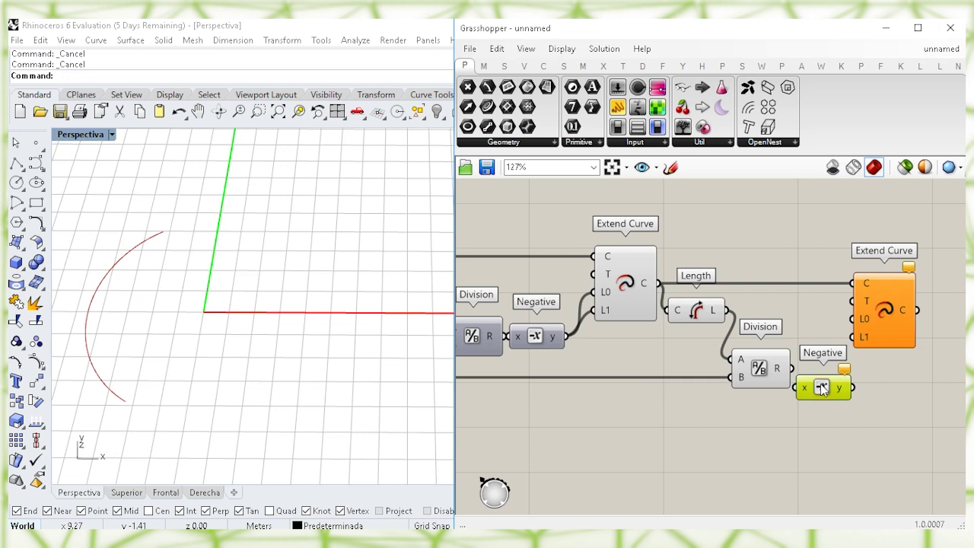
pyautogui.moveTo(843, 379); pyautogui.dragTo(820, 379, button='right')
pyautogui.moveTo(844, 315); pyautogui.dragTo(867, 316)
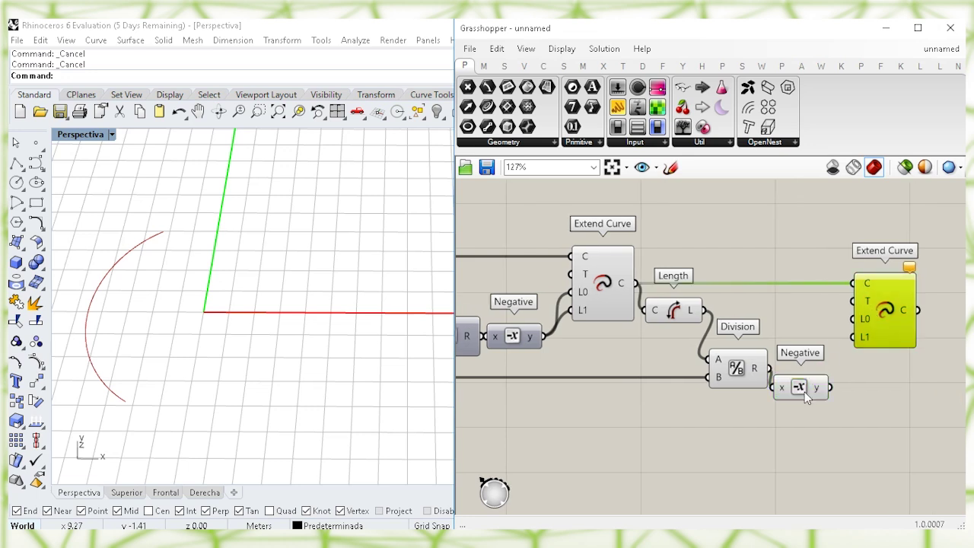
pyautogui.moveTo(804, 392); pyautogui.dragTo(805, 376)
# Wire the new Negative's y output into both L0 and L1 of the second Extend Curve and check the shortened arc.
pyautogui.moveTo(851, 319); pyautogui.dragTo(832, 369)
pyautogui.moveTo(852, 337); pyautogui.dragTo(834, 368)
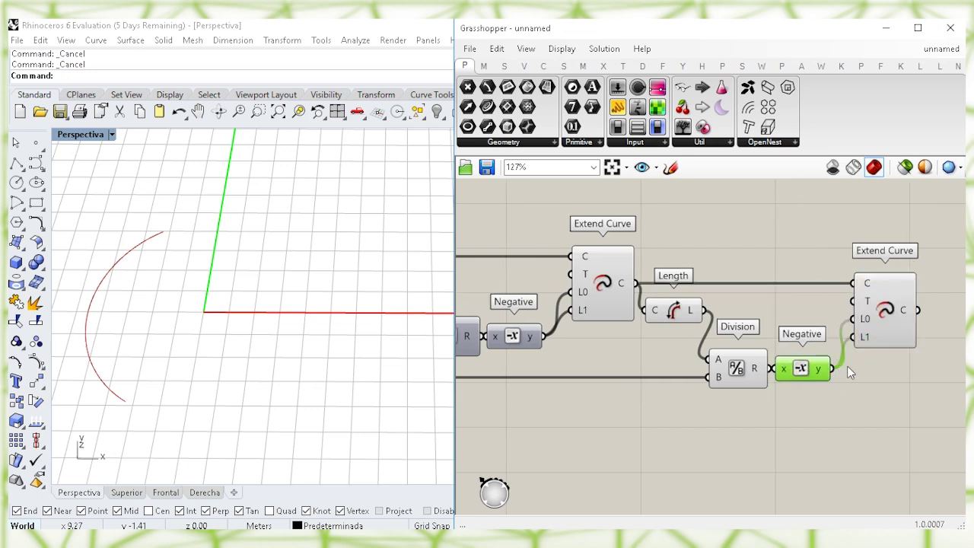
pyautogui.click(876, 326)
pyautogui.click(885, 378)
pyautogui.moveTo(889, 379); pyautogui.dragTo(831, 376, button='right')
pyautogui.click(854, 320)
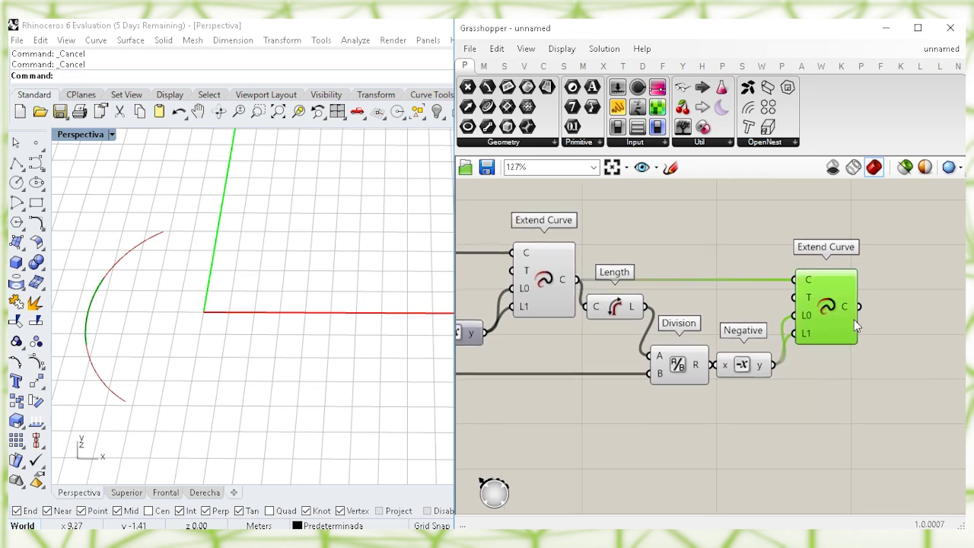
# Add a Mirror component and connect the second Extend Curve's output to its G input.
pyautogui.moveTo(849, 362); pyautogui.dragTo(803, 366, button='right')
pyautogui.doubleClick(879, 336)
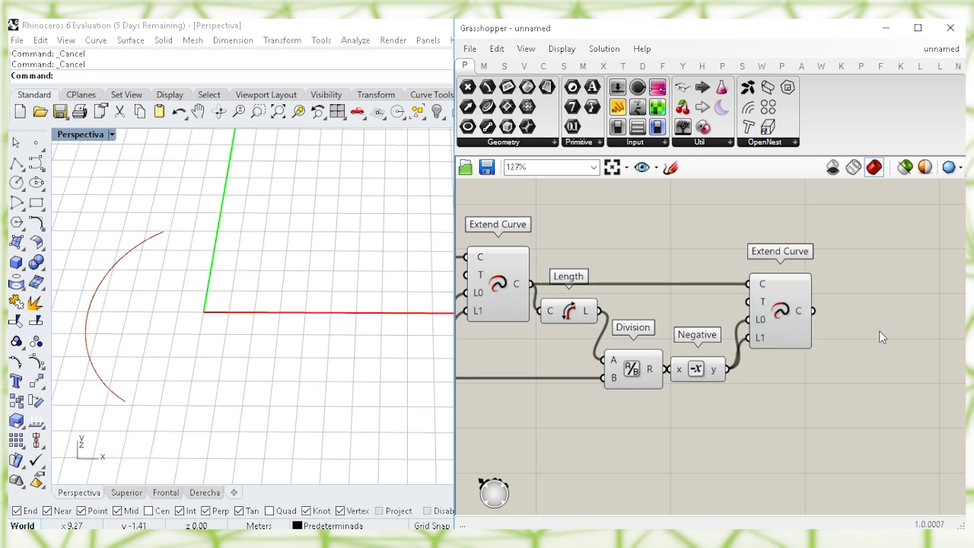
pyautogui.write('mirror')
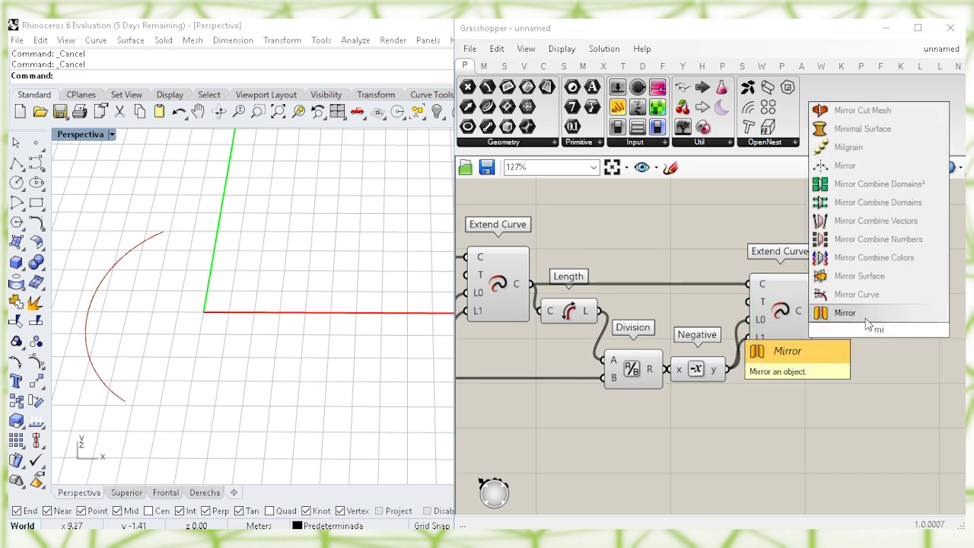
pyautogui.press('Return')
pyautogui.click(873, 337)
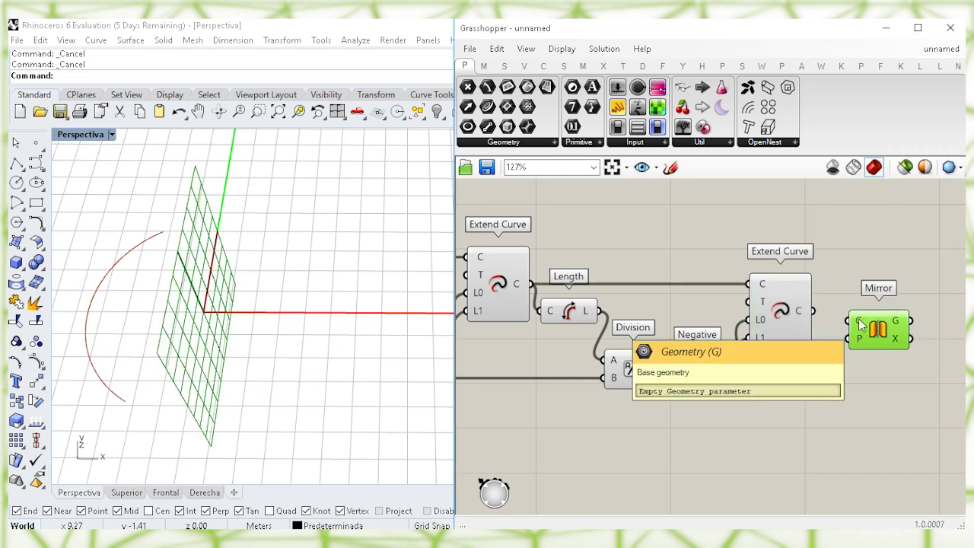
pyautogui.click(792, 322)
pyautogui.moveTo(843, 319); pyautogui.dragTo(846, 320)
pyautogui.moveTo(877, 327); pyautogui.dragTo(862, 317)
pyautogui.click(794, 343)
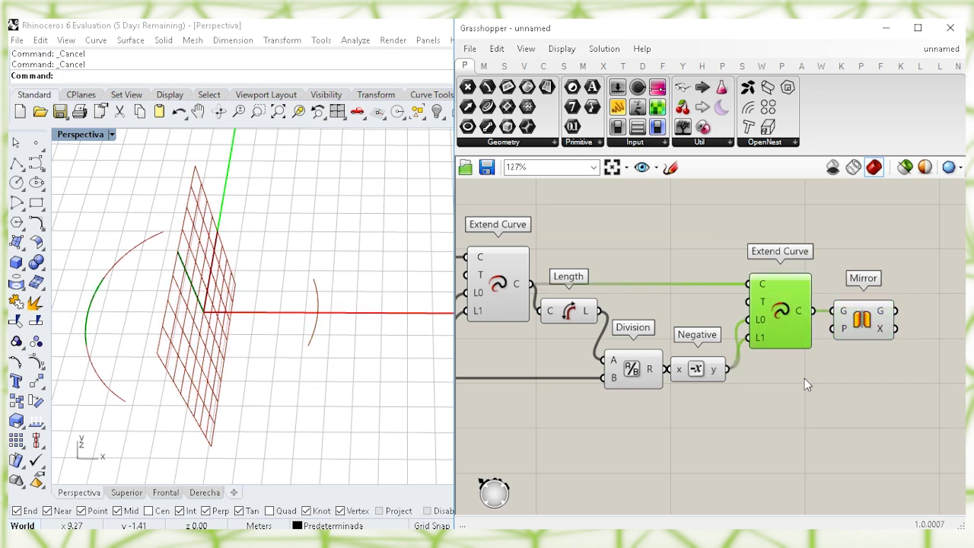
# Turn off the preview of the second Division, Negative and Extend Curve components.
pyautogui.moveTo(796, 386); pyautogui.dragTo(601, 255)
pyautogui.rightClick(631, 217)
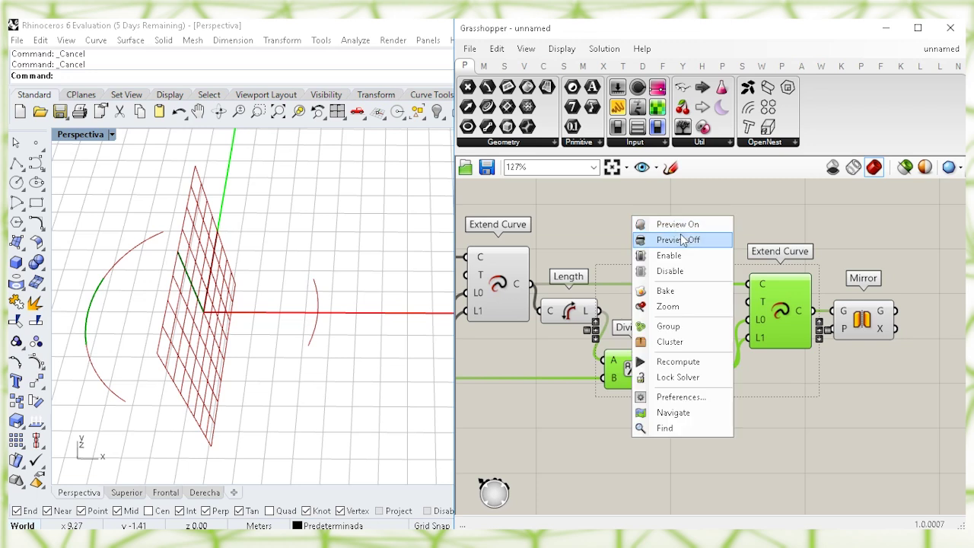
pyautogui.click(681, 236)
pyautogui.click(669, 244)
pyautogui.click(866, 325)
pyautogui.click(823, 239)
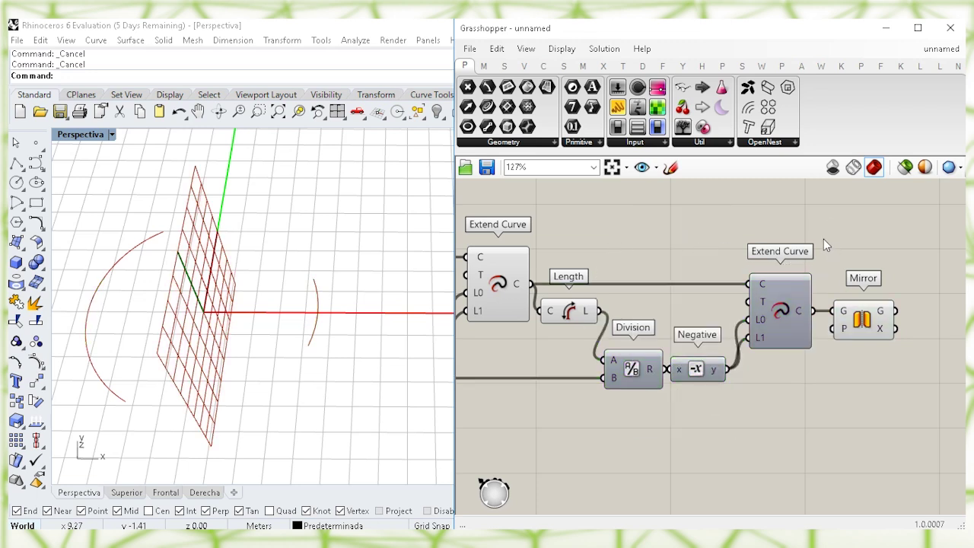
# Add an End Points component and connect the first Extend Curve's output to its C input.
pyautogui.scroll(-1, 823, 239)
pyautogui.doubleClick(688, 257)
pyautogui.write('end')
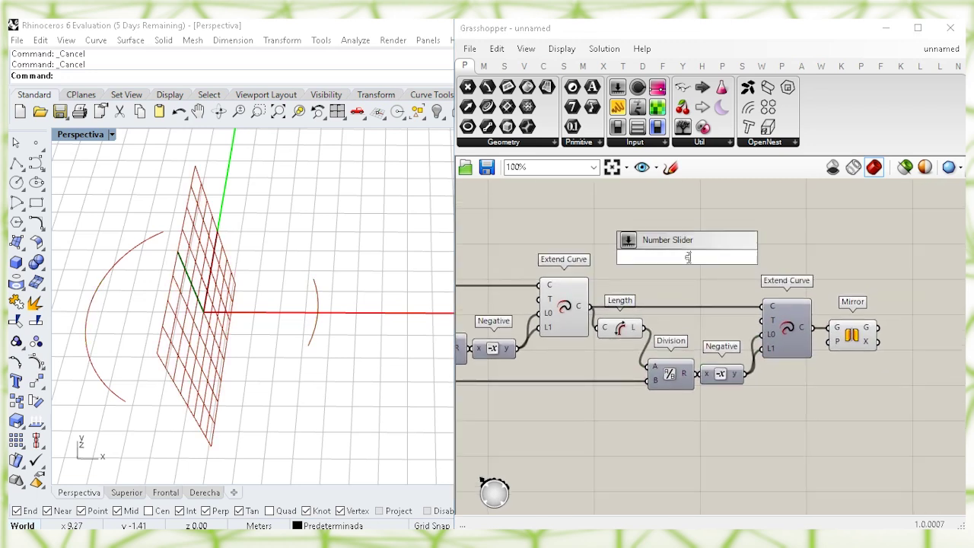
pyautogui.click(687, 244)
pyautogui.click(570, 312)
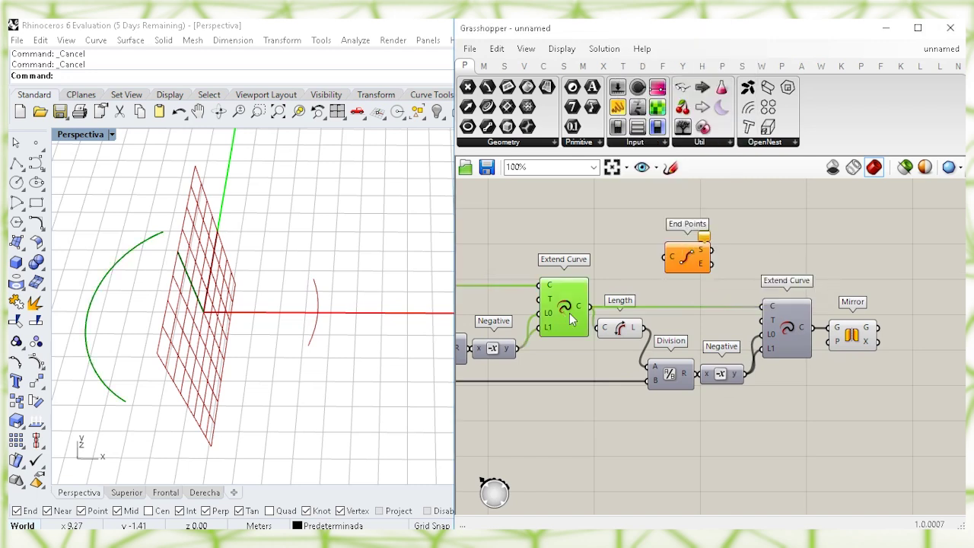
pyautogui.moveTo(627, 285); pyautogui.dragTo(664, 258)
# Reposition the second Length slightly lower and the End Points above the second Extend Curve, then tidy the Mirror beside it.
pyautogui.moveTo(625, 330); pyautogui.dragTo(625, 346)
pyautogui.click(691, 259)
pyautogui.moveTo(706, 263); pyautogui.dragTo(809, 236)
pyautogui.moveTo(851, 336); pyautogui.dragTo(791, 340, button='right')
pyautogui.click(791, 340)
pyautogui.moveTo(791, 340); pyautogui.dragTo(782, 340)
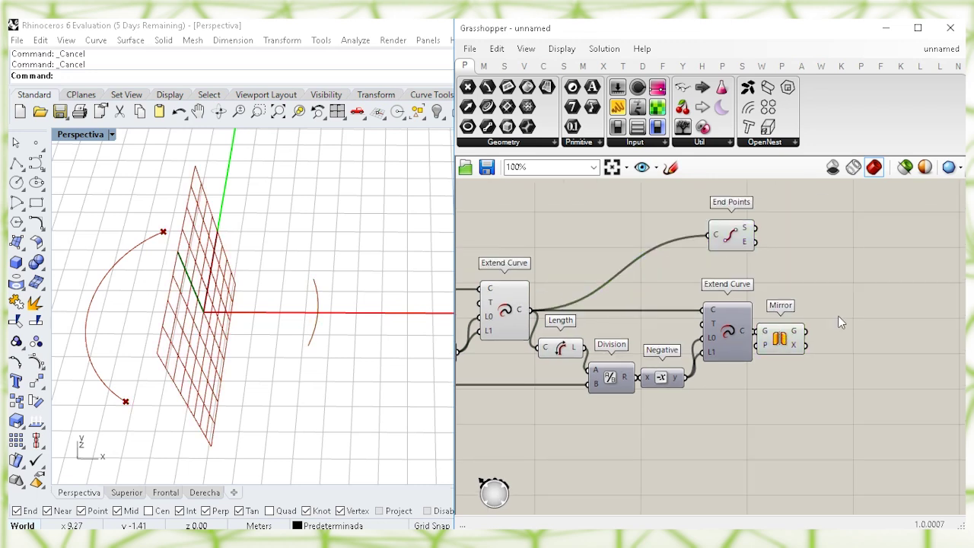
# Add a second End Points component after Mirror and connect the mirrored geometry to it.
pyautogui.doubleClick(854, 314)
pyautogui.write('end')
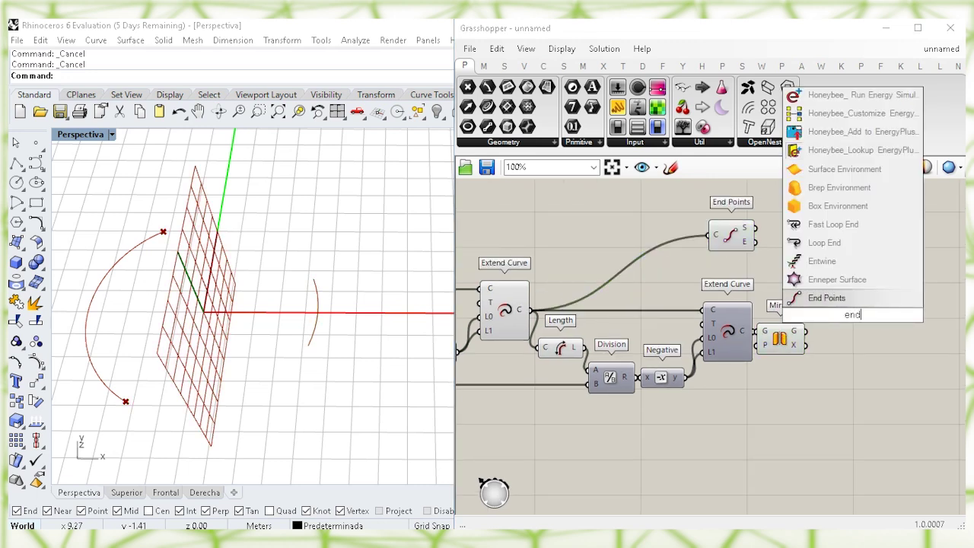
pyautogui.press('Return')
pyautogui.moveTo(799, 333); pyautogui.dragTo(837, 336)
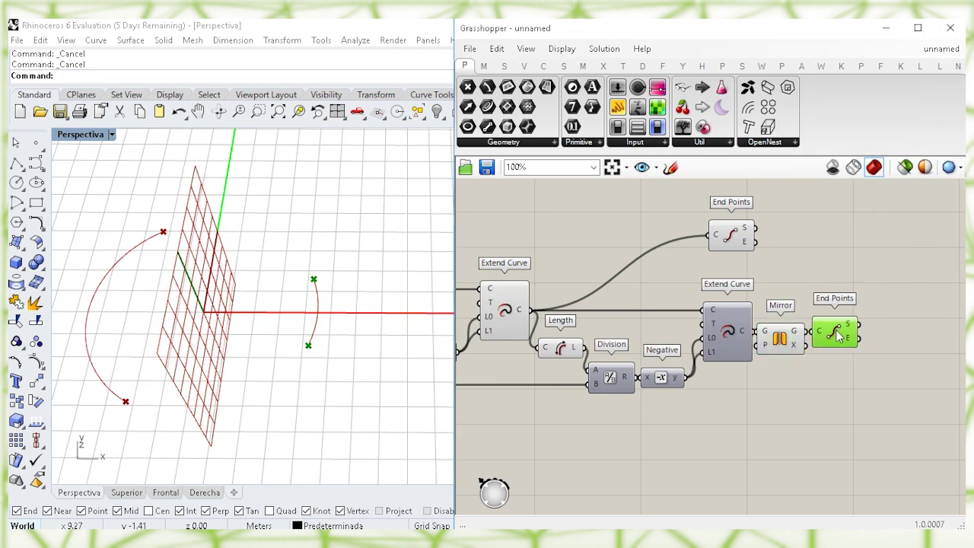
pyautogui.click(840, 269)
# Add a Line component and connect the S outputs of the two End Points components to its A and B inputs.
pyautogui.doubleClick(838, 255)
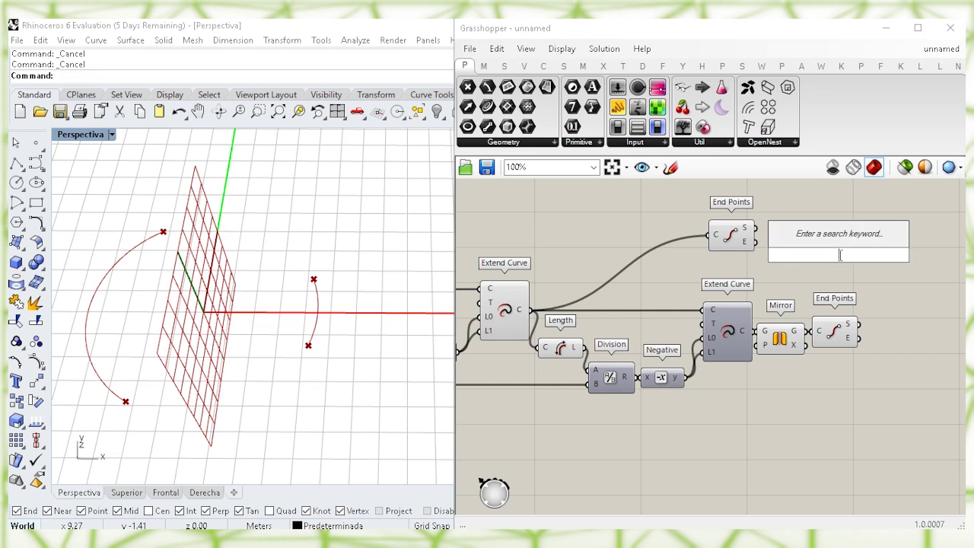
pyautogui.write('line')
pyautogui.press('Return')
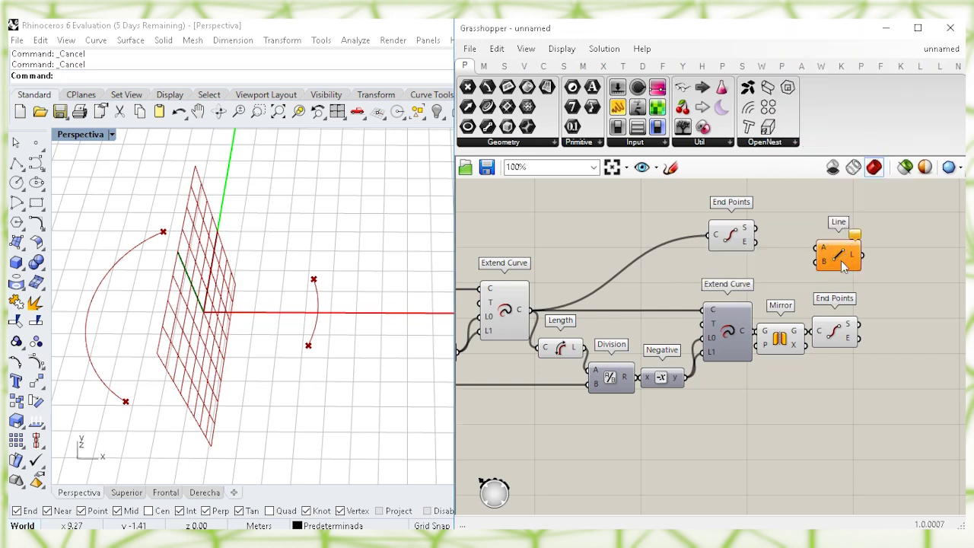
pyautogui.moveTo(852, 255); pyautogui.dragTo(865, 253)
pyautogui.click(804, 254)
pyautogui.moveTo(755, 228); pyautogui.dragTo(844, 245)
pyautogui.moveTo(858, 324); pyautogui.dragTo(894, 257)
# Turn off the preview of both Extend Curve, Mirror and End Points components, leaving the Line visible.
pyautogui.moveTo(825, 377); pyautogui.dragTo(499, 218)
pyautogui.rightClick(588, 228)
pyautogui.click(628, 253)
pyautogui.click(776, 261)
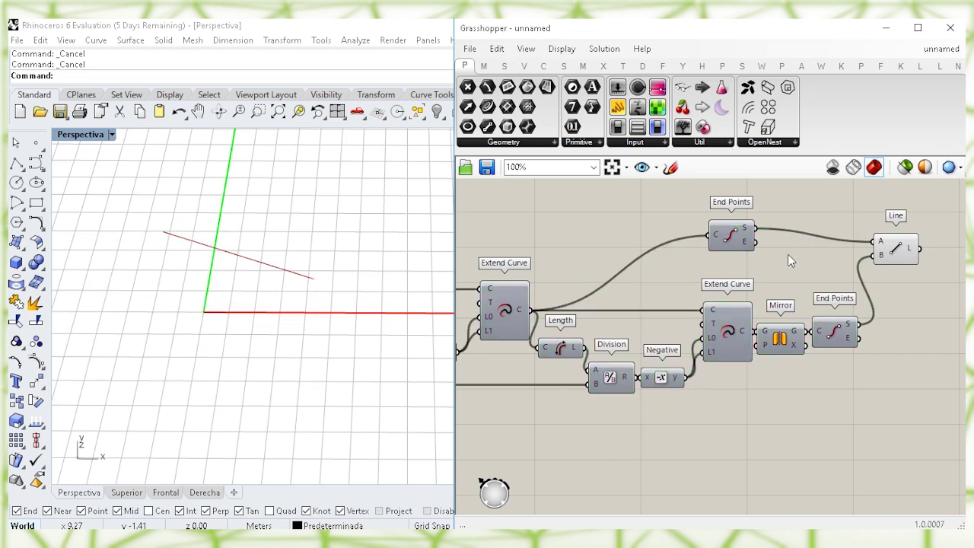
# Add a Point On Curve component at 0.500 and connect the Line's output to it.
pyautogui.moveTo(889, 255); pyautogui.dragTo(890, 244)
pyautogui.click(895, 271)
pyautogui.moveTo(895, 271); pyautogui.dragTo(746, 302, button='right')
pyautogui.doubleClick(841, 268)
pyautogui.write('point on')
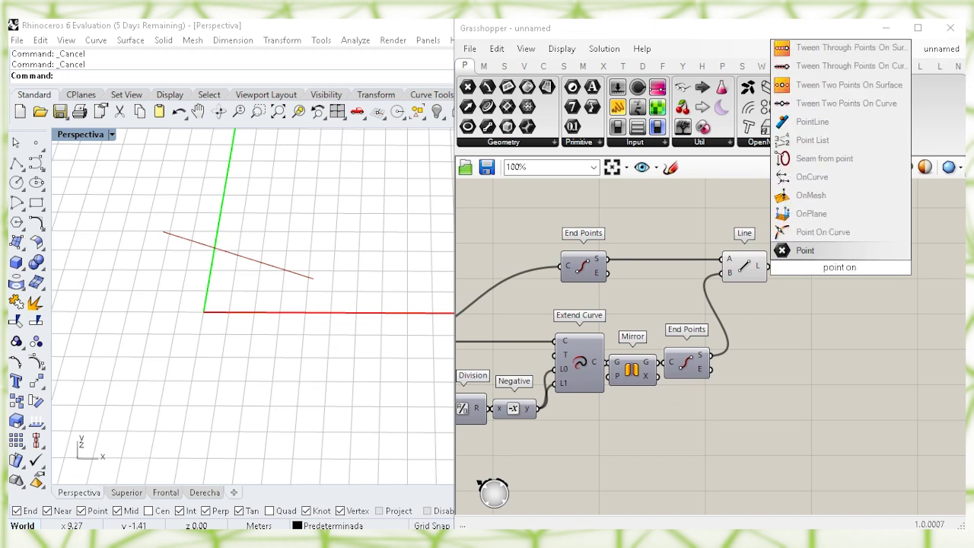
pyautogui.click(865, 233)
pyautogui.click(746, 274)
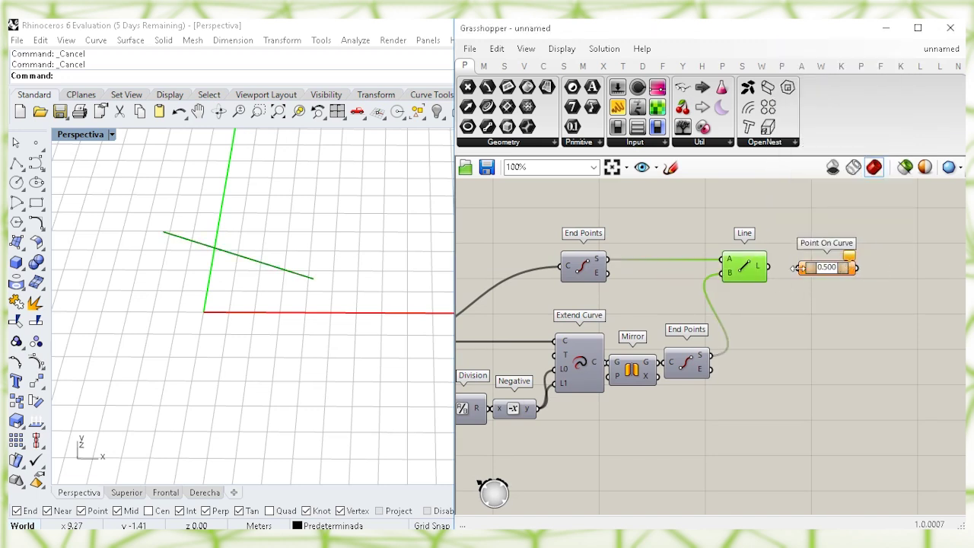
pyautogui.moveTo(790, 275); pyautogui.dragTo(827, 270)
pyautogui.click(852, 318)
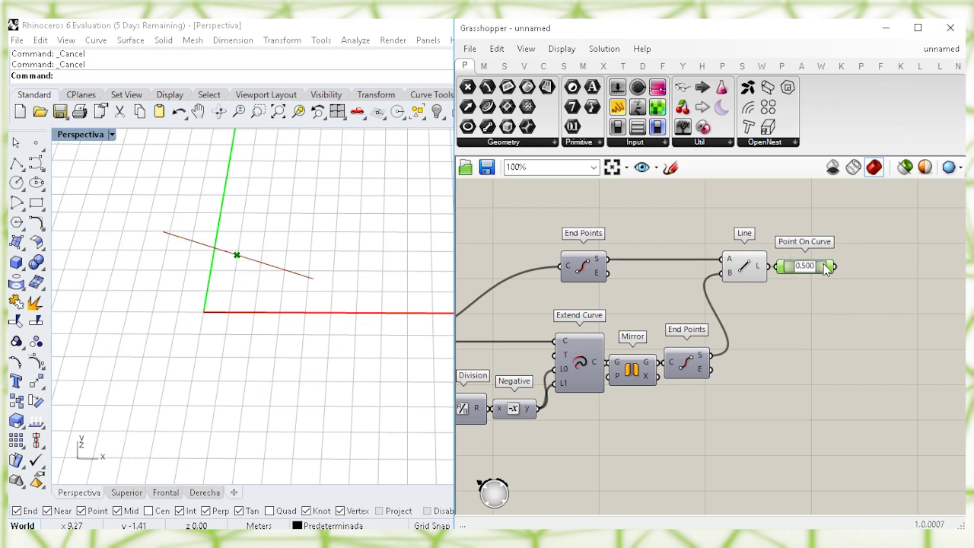
# Add a Move component above Point On Curve and connect the curve point to its G input.
pyautogui.moveTo(879, 276); pyautogui.dragTo(860, 282, button='right')
pyautogui.doubleClick(863, 279)
pyautogui.write('move')
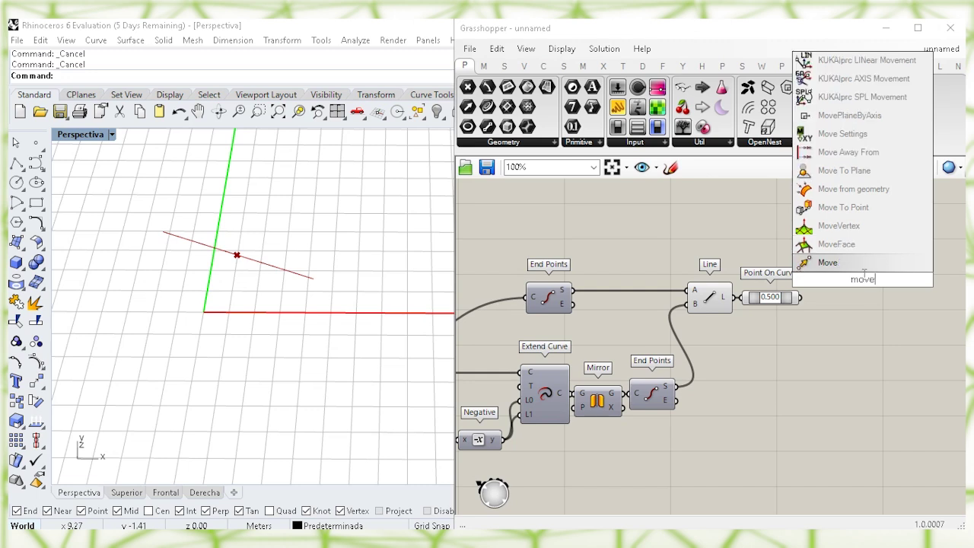
pyautogui.click(865, 267)
pyautogui.click(864, 267)
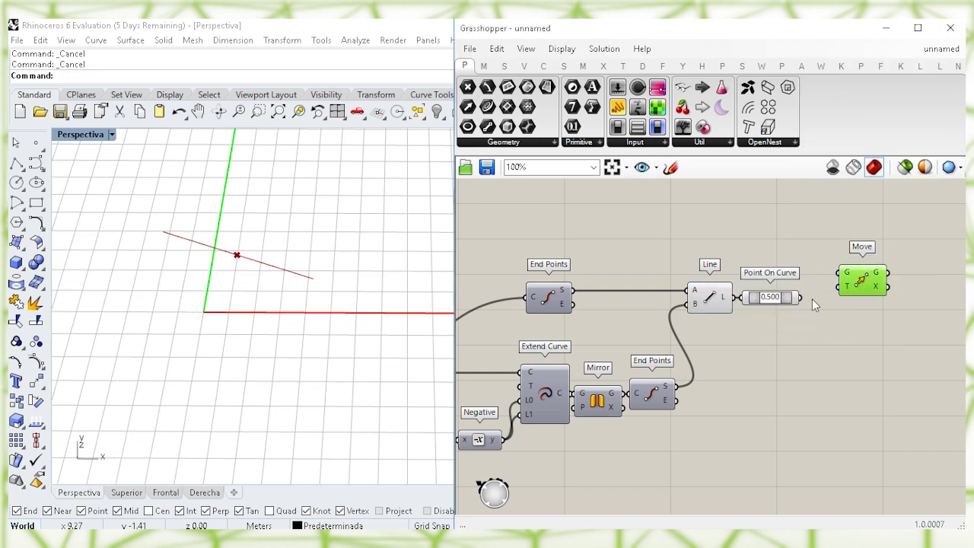
pyautogui.moveTo(813, 291); pyautogui.dragTo(850, 248)
pyautogui.click(759, 234)
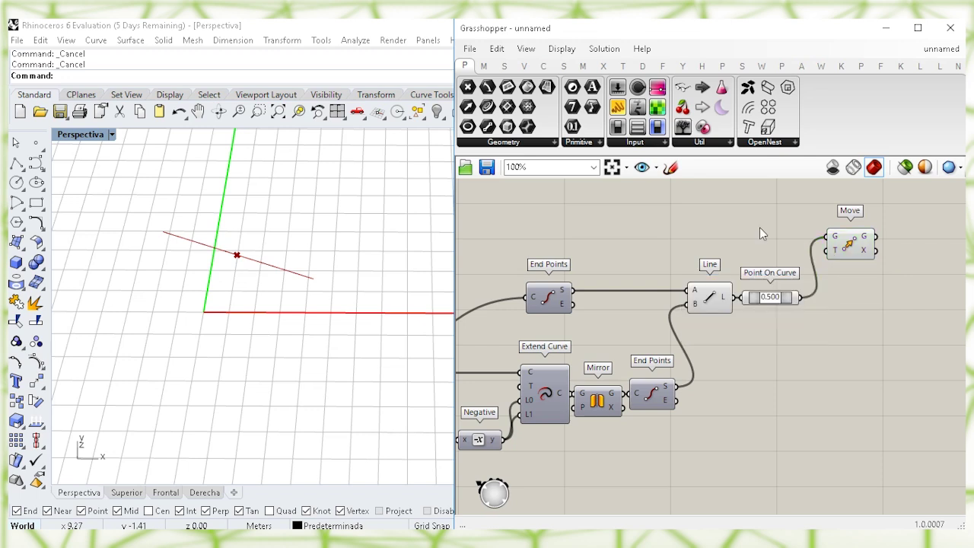
# Add a Unit Z vector and connect it to the Move component's T input.
pyautogui.doubleClick(759, 228)
pyautogui.press('Return')
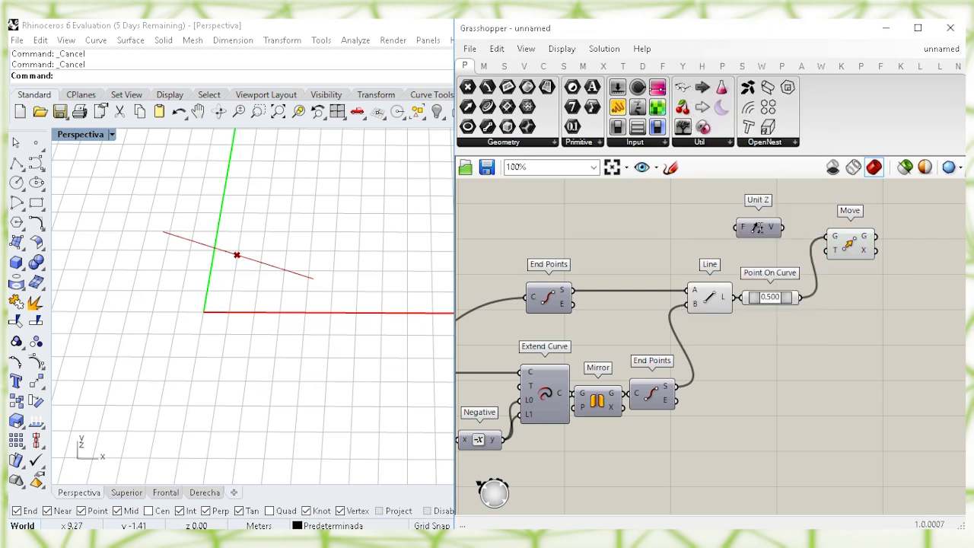
pyautogui.moveTo(825, 251); pyautogui.dragTo(766, 238)
pyautogui.click(760, 228)
# Add a number slider set to 2.2, connect it to Unit Z's factor, and check the moved point.
pyautogui.doubleClick(649, 228)
pyautogui.write('3')
pyautogui.press('Return')
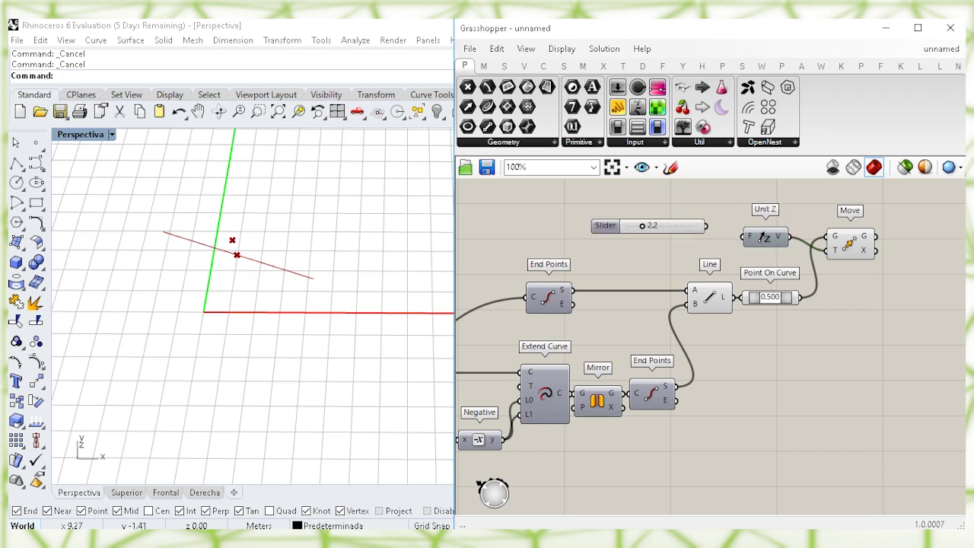
pyautogui.click(666, 229)
pyautogui.moveTo(707, 227); pyautogui.dragTo(723, 242)
pyautogui.click(849, 251)
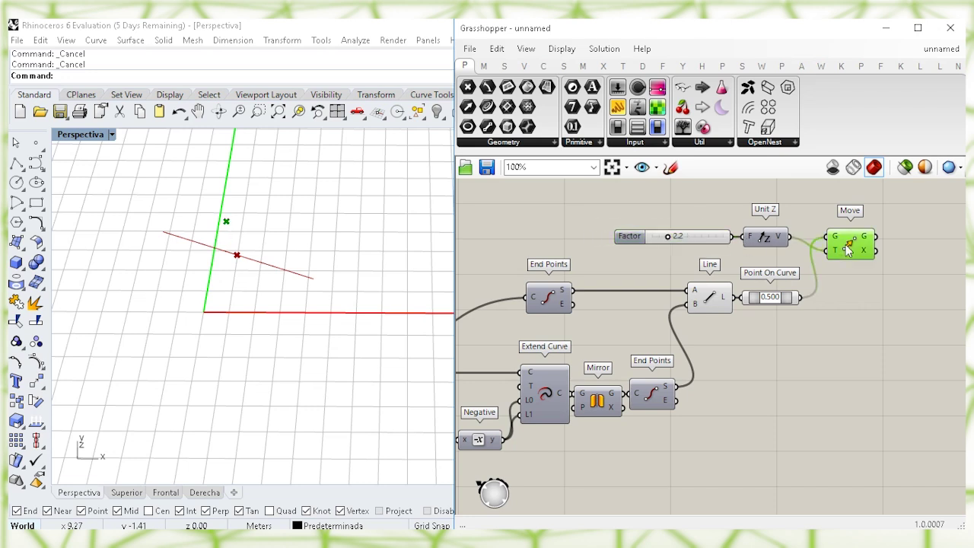
pyautogui.click(853, 332)
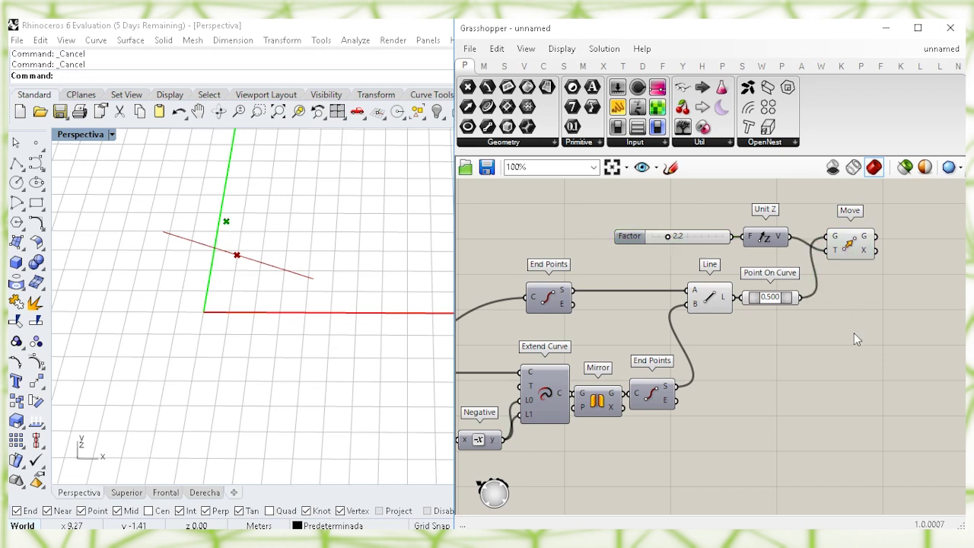
# Turn the preview back on for both End Points components.
pyautogui.rightClick(550, 299)
pyautogui.click(595, 319)
pyautogui.rightClick(652, 403)
pyautogui.click(688, 419)
pyautogui.click(727, 366)
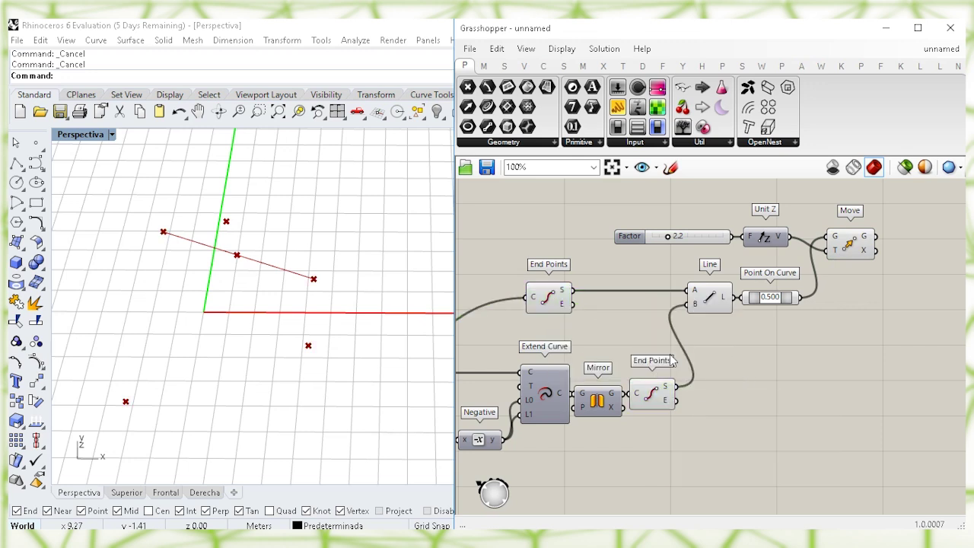
# Turn the preview back on for the Mirror component.
pyautogui.moveTo(690, 359); pyautogui.dragTo(727, 345, button='right')
pyautogui.click(634, 388)
pyautogui.rightClick(645, 391)
pyautogui.click(677, 411)
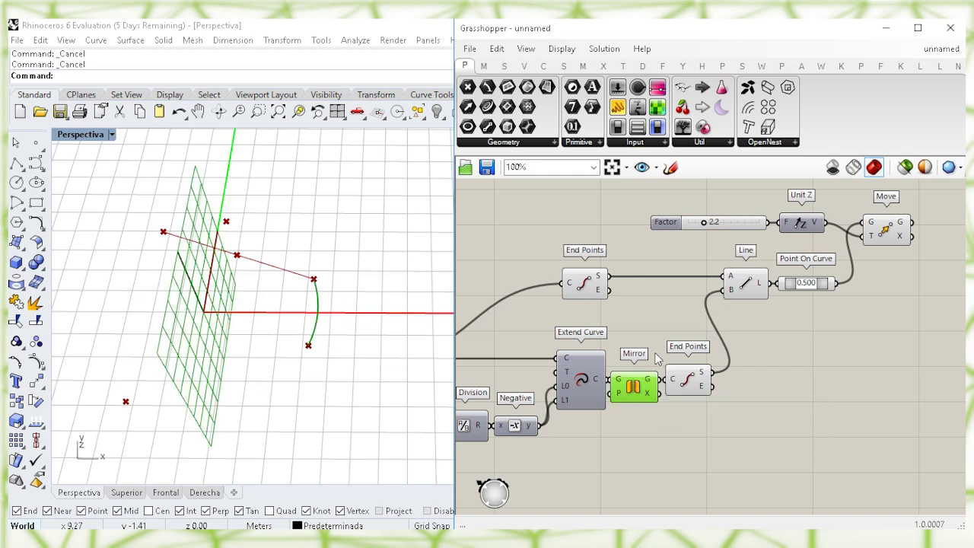
pyautogui.click(696, 389)
pyautogui.click(626, 329)
# Turn the preview back on for the first Extend Curve component.
pyautogui.moveTo(625, 328); pyautogui.dragTo(727, 303, button='right')
pyautogui.scroll(-1, 544, 337)
pyautogui.rightClick(475, 335)
pyautogui.click(512, 354)
pyautogui.click(598, 352)
# Shift the Move component slightly so that its T input lines up with Unit Z.
pyautogui.moveTo(878, 275); pyautogui.dragTo(815, 308, button='right')
pyautogui.moveTo(875, 253); pyautogui.dragTo(871, 242)
pyautogui.click(892, 320)
# Add a Merge component beyond Point On Curve and connect the first End Points' S output to its D1 input.
pyautogui.moveTo(892, 318); pyautogui.dragTo(833, 322, button='right')
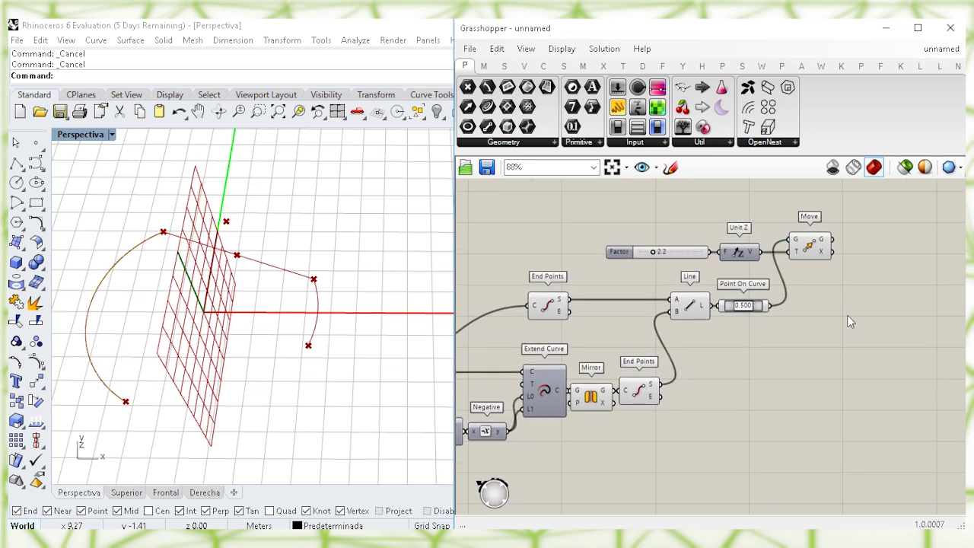
pyautogui.doubleClick(850, 322)
pyautogui.write('merg')
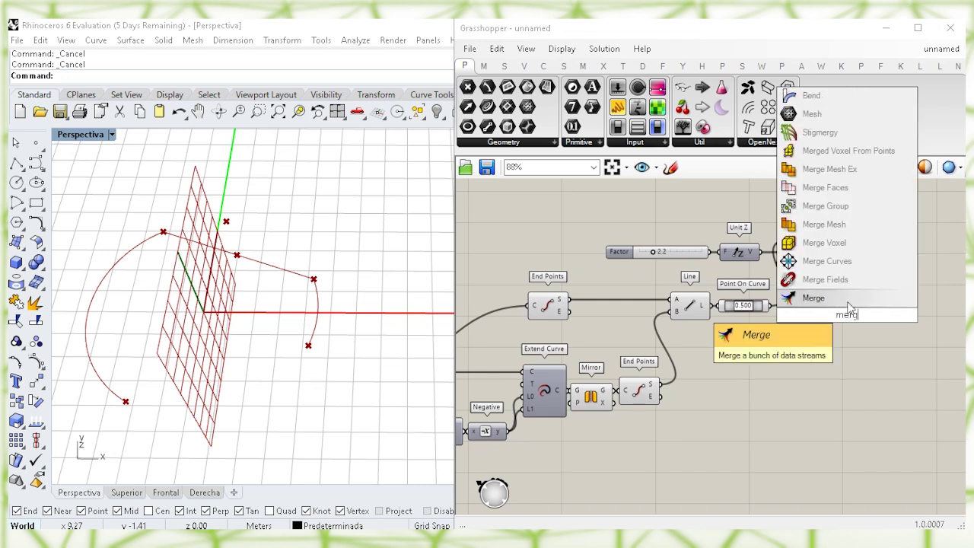
pyautogui.click(848, 303)
pyautogui.moveTo(844, 319); pyautogui.dragTo(890, 295)
pyautogui.click(834, 329)
pyautogui.click(549, 306)
pyautogui.click(603, 332)
pyautogui.moveTo(568, 300); pyautogui.dragTo(892, 313)
# Move the Line and Point On Curve components down clear of the Merge wire, then select the Move component.
pyautogui.moveTo(761, 334); pyautogui.dragTo(689, 307)
pyautogui.moveTo(688, 310); pyautogui.dragTo(691, 339)
pyautogui.click(724, 364)
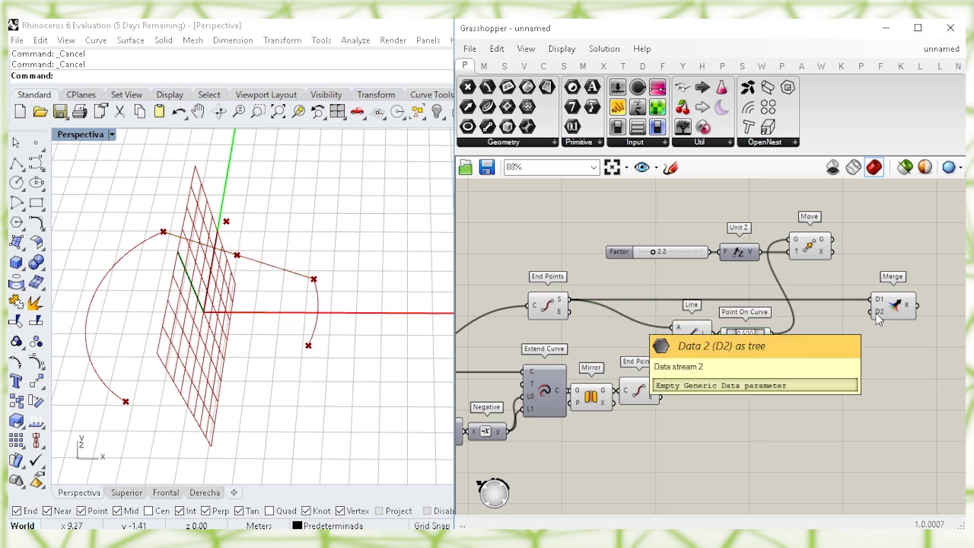
pyautogui.click(811, 252)
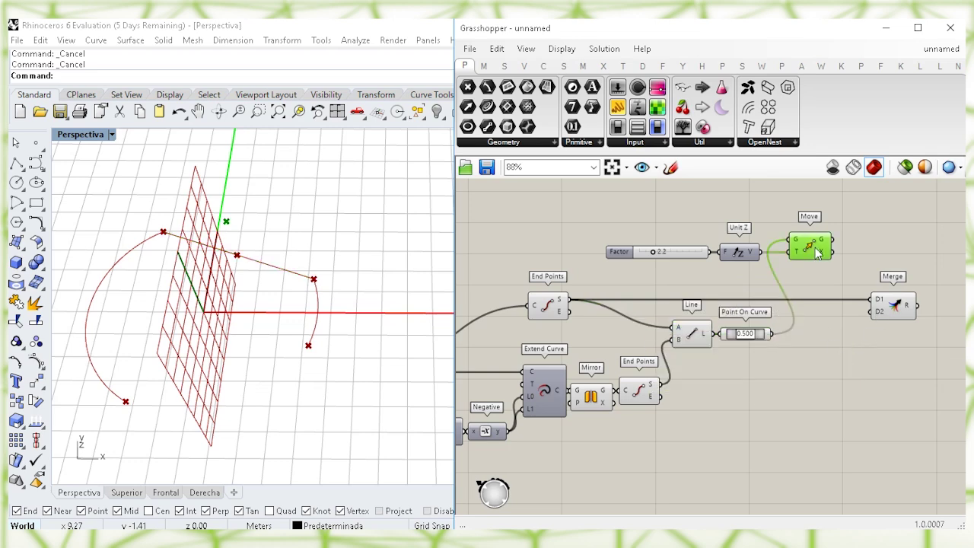
# Connect the Move component's G output to the Merge component's D2 input.
pyautogui.moveTo(252, 298); pyautogui.dragTo(428, 299, button='right')
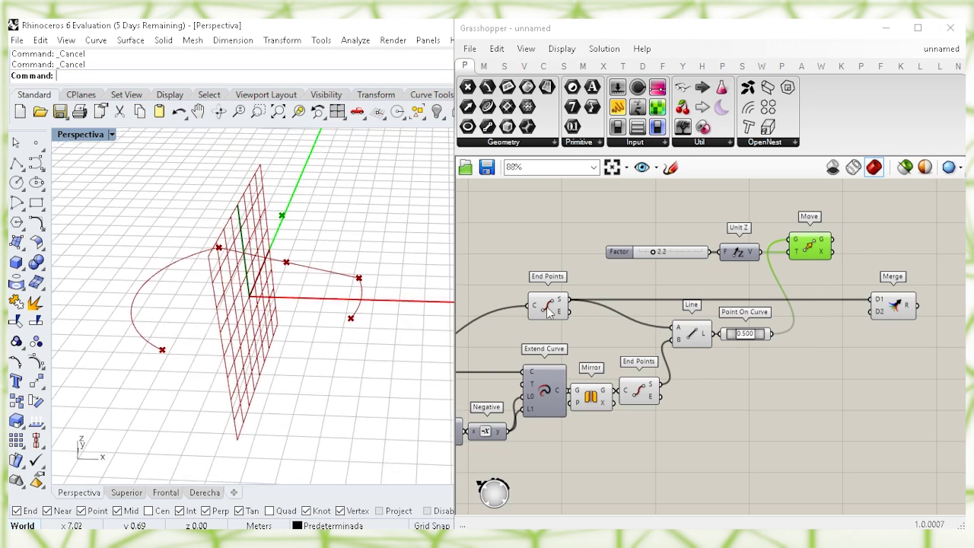
pyautogui.click(898, 312)
pyautogui.click(833, 376)
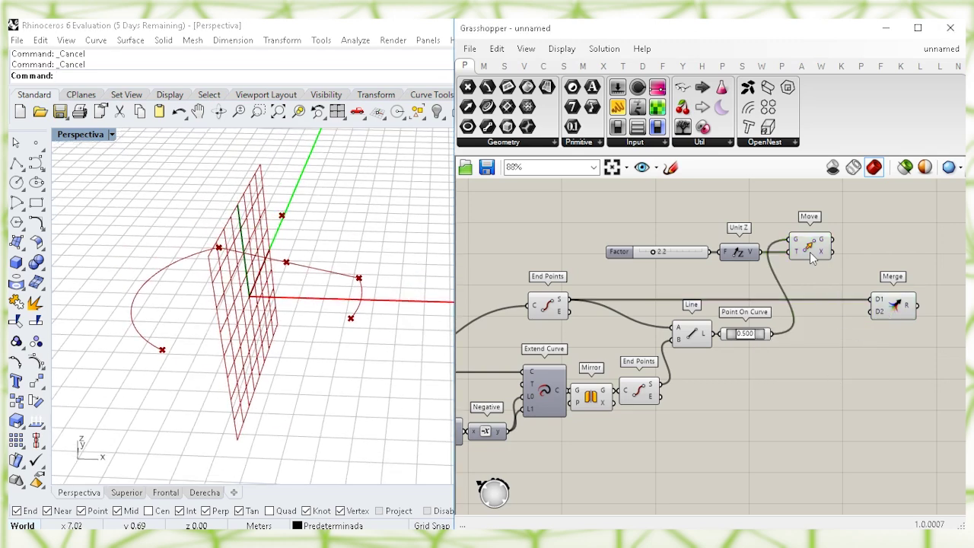
pyautogui.click(814, 250)
pyautogui.moveTo(837, 247); pyautogui.dragTo(874, 310)
pyautogui.click(877, 318)
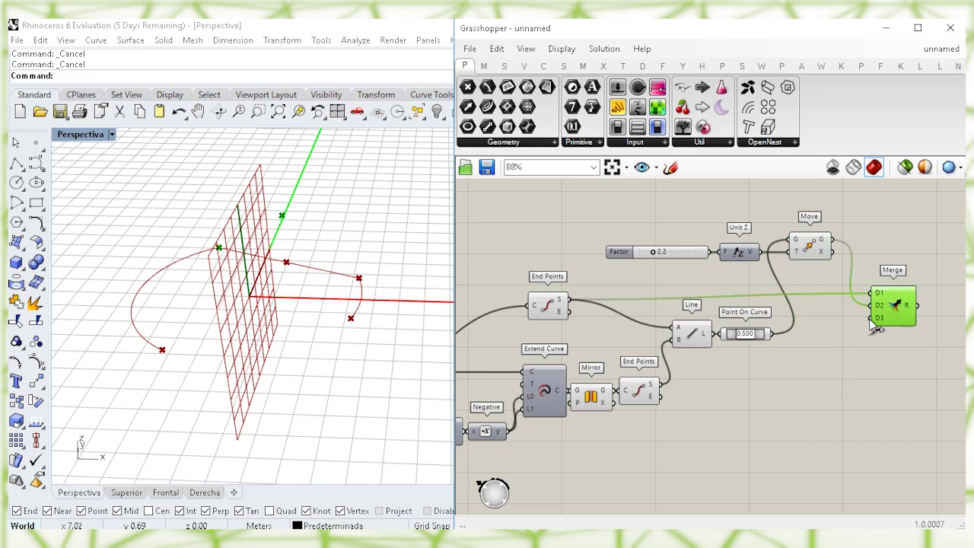
# Connect the second End Points' S output to the Merge component's D3 input.
pyautogui.click(799, 393)
pyautogui.click(637, 394)
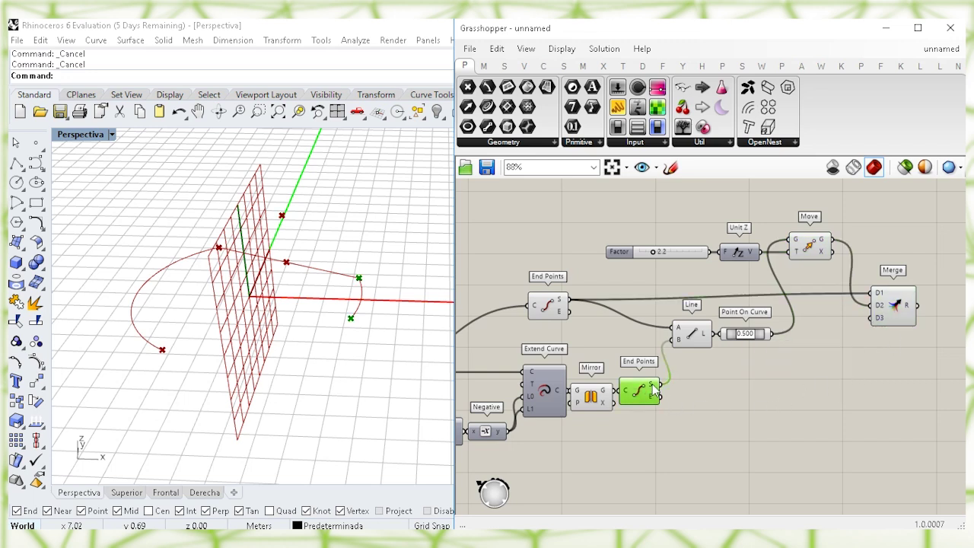
pyautogui.moveTo(660, 384); pyautogui.dragTo(895, 320)
# Add an Interpolate component beyond Merge and connect Merge's R output to its V input.
pyautogui.moveTo(891, 349); pyautogui.dragTo(841, 345, button='right')
pyautogui.click(885, 347)
pyautogui.doubleClick(860, 329)
pyautogui.write('in')
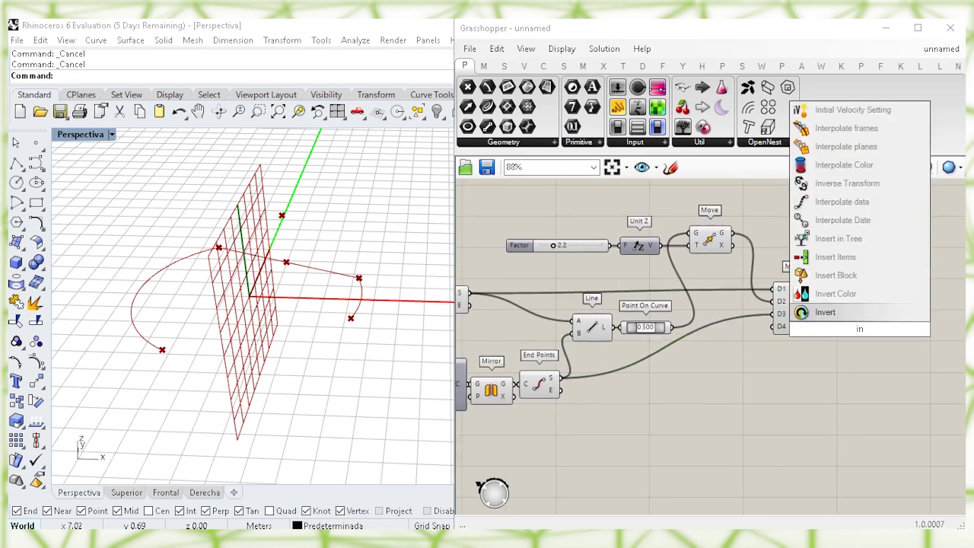
pyautogui.write('t')
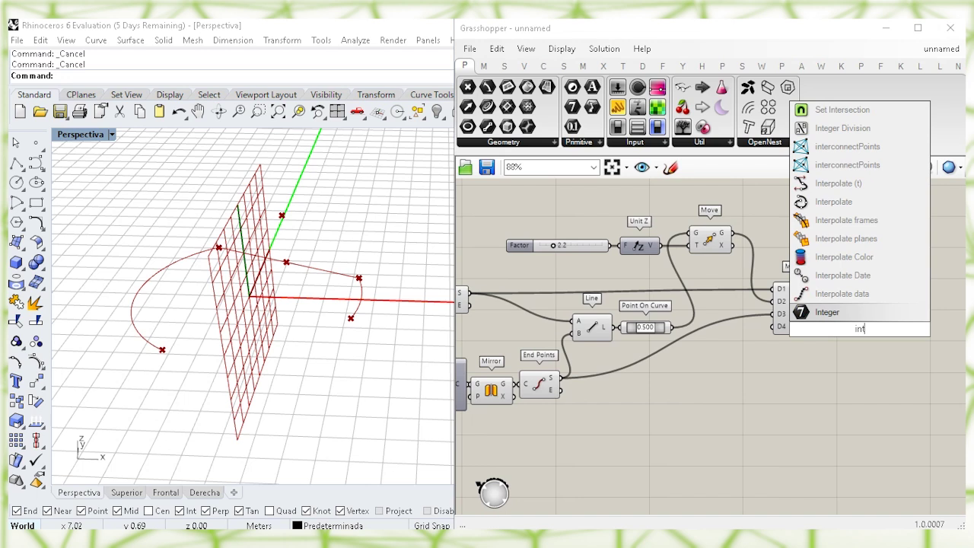
pyautogui.click(884, 202)
pyautogui.moveTo(822, 311); pyautogui.dragTo(842, 310)
pyautogui.click(860, 329)
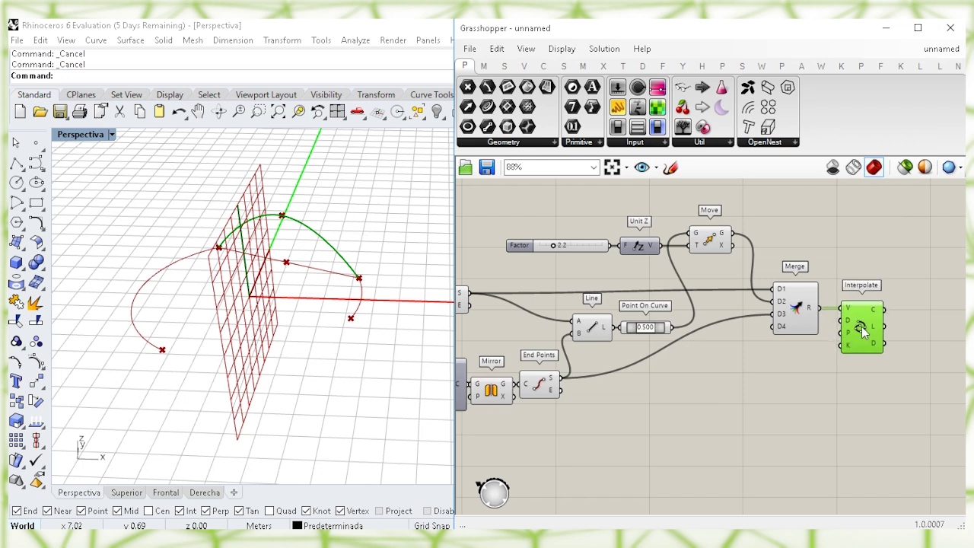
pyautogui.click(831, 377)
pyautogui.moveTo(743, 287); pyautogui.dragTo(753, 287, button='right')
pyautogui.click(873, 327)
pyautogui.click(860, 399)
# Add a Sweep2 component beyond Interpolate and connect Interpolate's C output to its S input.
pyautogui.moveTo(859, 399); pyautogui.dragTo(732, 407, button='right')
pyautogui.doubleClick(833, 268)
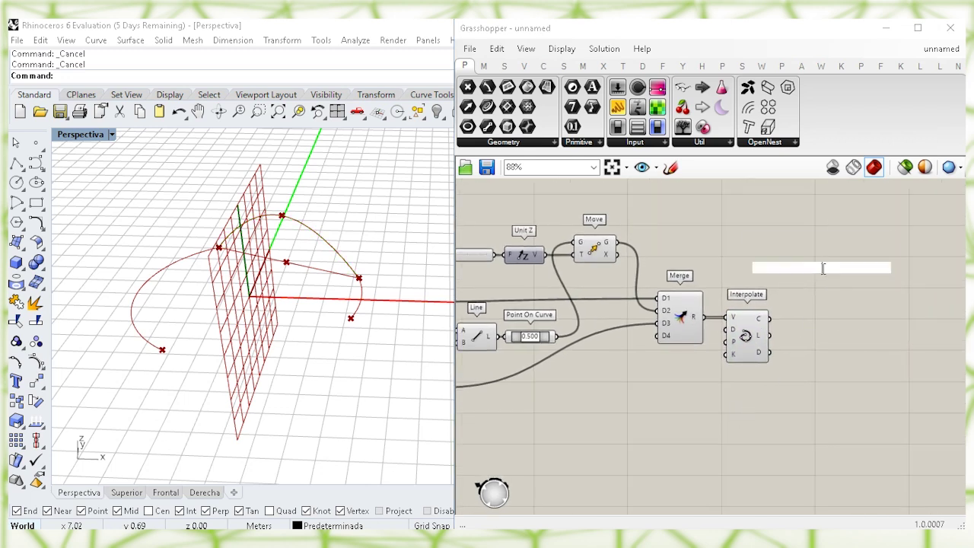
pyautogui.write('sw')
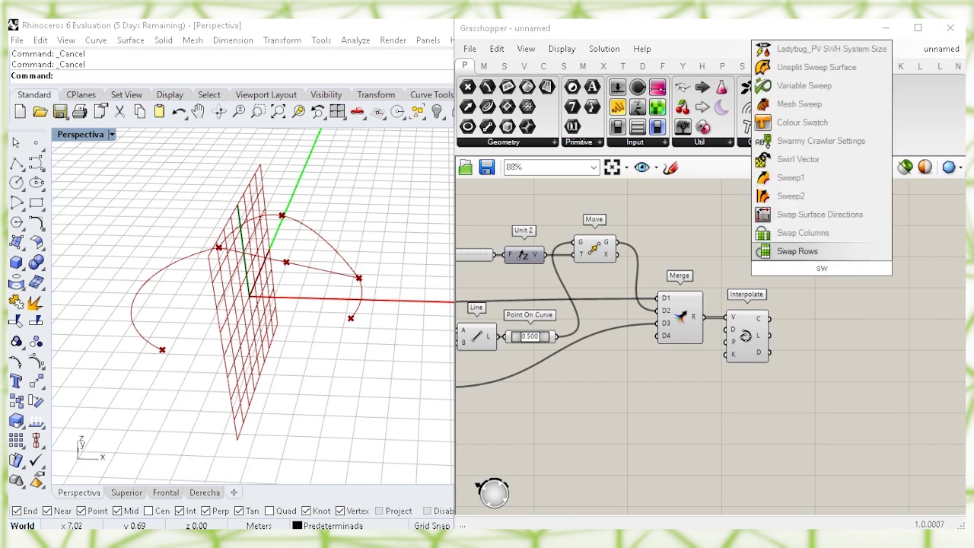
pyautogui.click(791, 196)
pyautogui.click(793, 317)
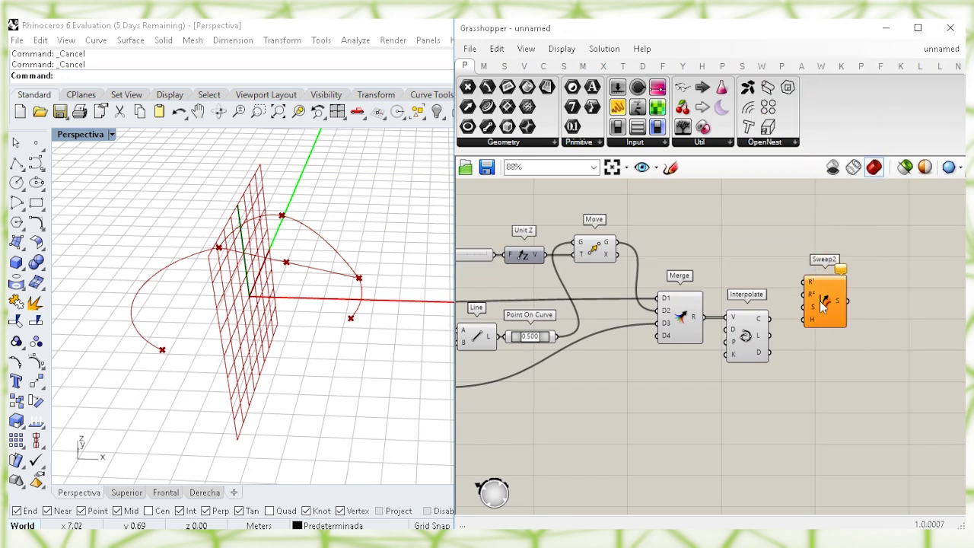
pyautogui.moveTo(807, 307); pyautogui.dragTo(765, 319)
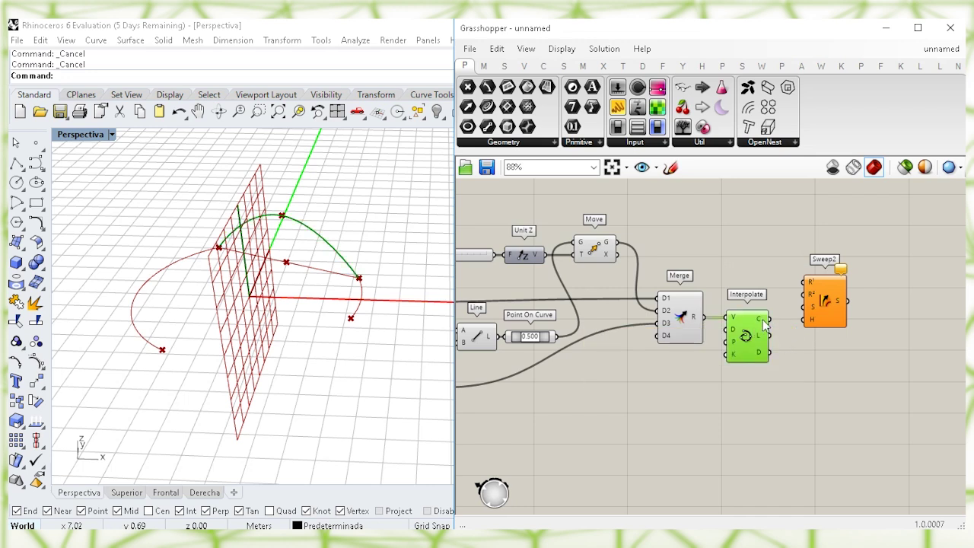
pyautogui.moveTo(821, 308); pyautogui.dragTo(812, 320)
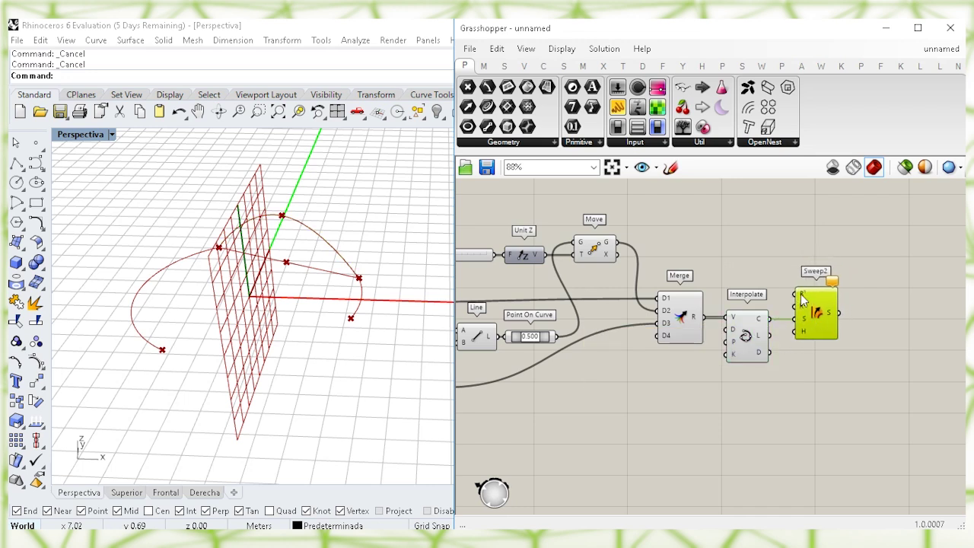
# Connect the first Extend Curve's C output to Sweep2's first rail input.
pyautogui.moveTo(690, 250); pyautogui.dragTo(742, 249, button='right')
pyautogui.scroll(-1, 748, 249)
pyautogui.moveTo(661, 299); pyautogui.dragTo(732, 296, button='right')
pyautogui.moveTo(617, 298); pyautogui.dragTo(761, 278, button='right')
pyautogui.moveTo(635, 293); pyautogui.dragTo(688, 285, button='right')
pyautogui.click(531, 329)
pyautogui.scroll(-2, 626, 271)
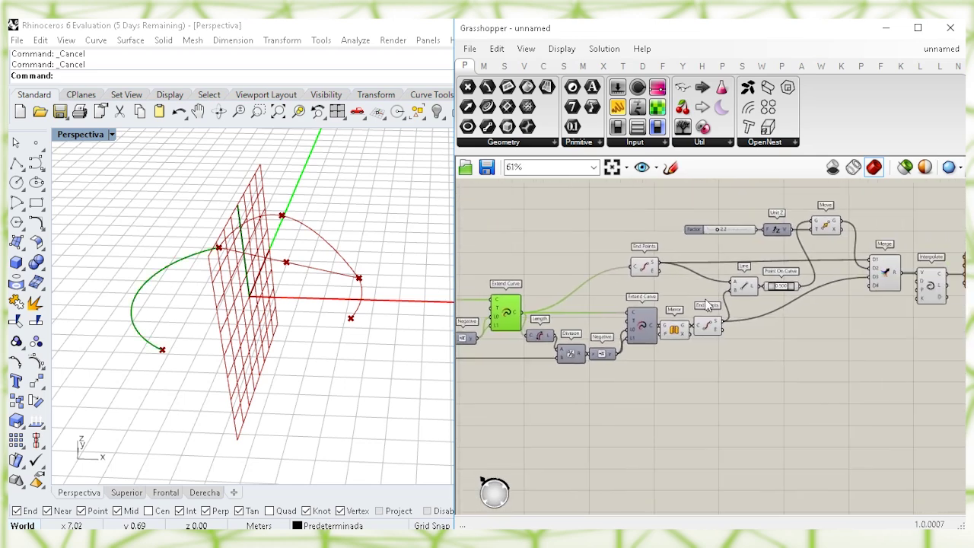
pyautogui.moveTo(522, 312); pyautogui.dragTo(894, 259)
pyautogui.click(892, 340)
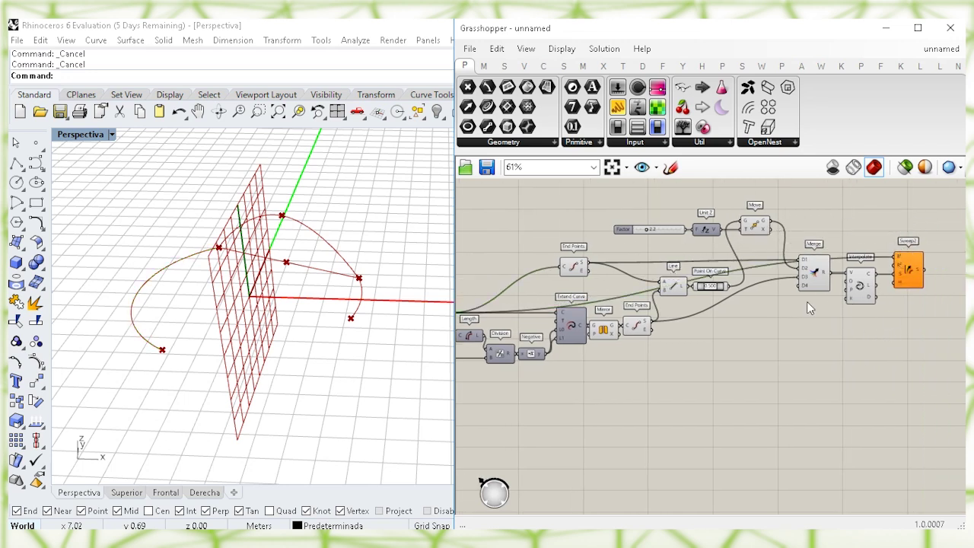
# Move the Merge and Interpolate components down clear of the rail wire.
pyautogui.moveTo(874, 325); pyautogui.dragTo(811, 274)
pyautogui.moveTo(811, 274); pyautogui.dragTo(812, 289)
pyautogui.click(900, 362)
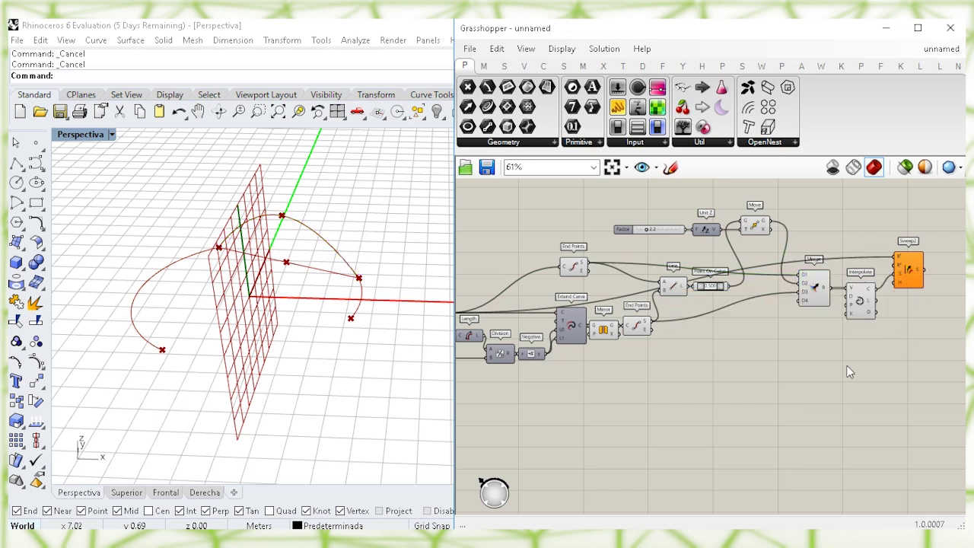
# Connect the Mirror component's G output to Sweep2's second rail input.
pyautogui.click(609, 335)
pyautogui.moveTo(636, 328); pyautogui.dragTo(894, 265)
pyautogui.click(856, 371)
# Turn off the preview of the components feeding Sweep2, from End Points through Interpolate.
pyautogui.moveTo(871, 376); pyautogui.dragTo(510, 203)
pyautogui.rightClick(511, 204)
pyautogui.click(554, 227)
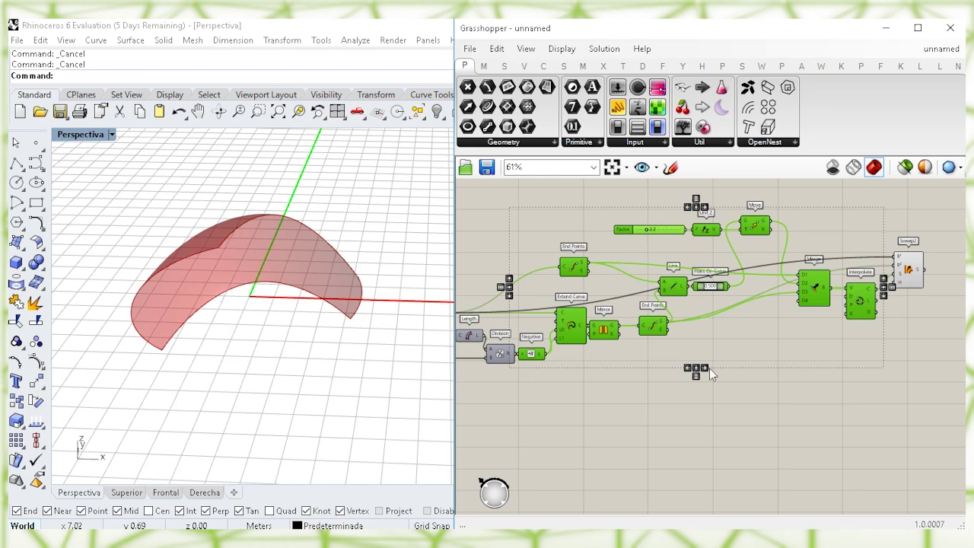
pyautogui.click(638, 374)
# Move Merge and Interpolate further down to separate them from the wires running to Sweep2.
pyautogui.moveTo(351, 286); pyautogui.dragTo(435, 269, button='right')
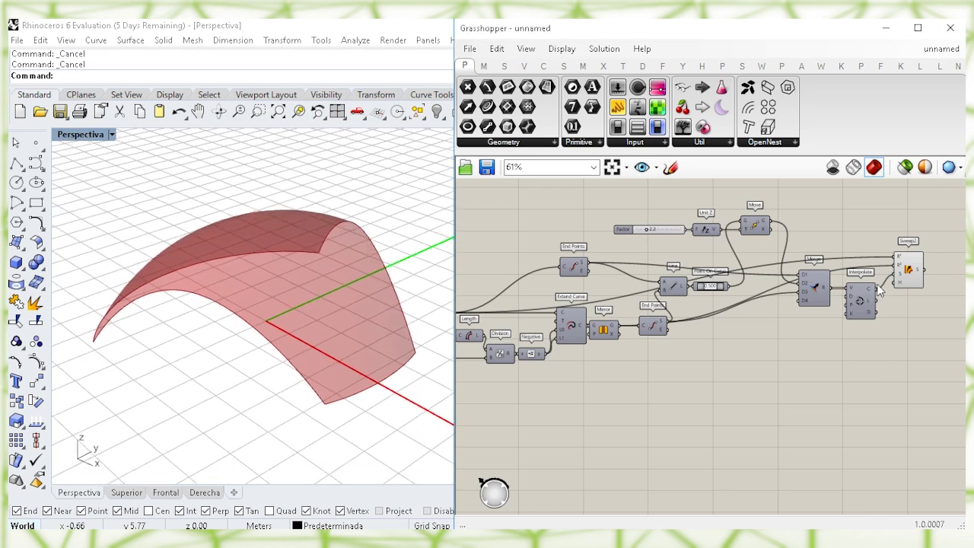
pyautogui.moveTo(825, 309)
pyautogui.mouseDown()
pyautogui.moveTo(808, 292)
pyautogui.moveTo(810, 319)
pyautogui.mouseUp()
pyautogui.click(908, 297)
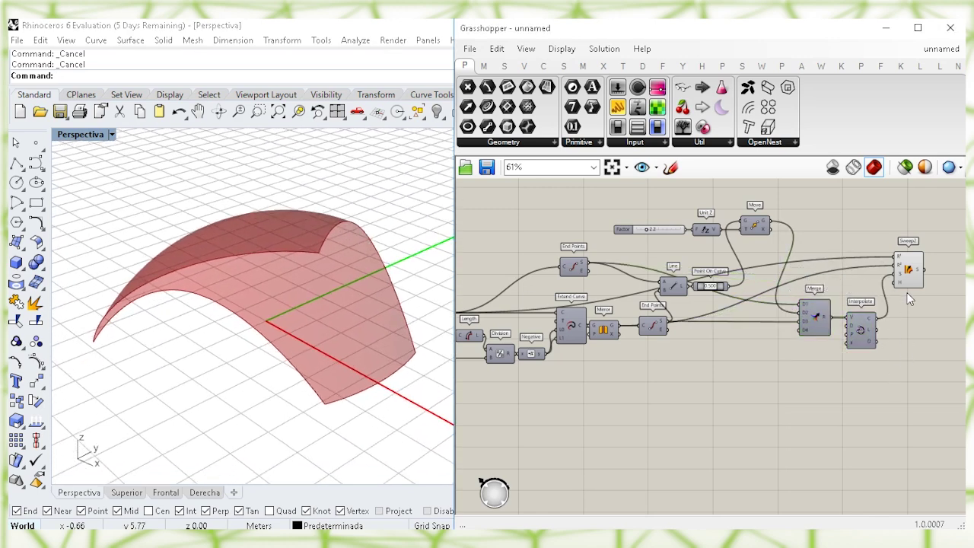
pyautogui.click(915, 274)
pyautogui.click(904, 341)
# Add a Triangular grid component below Interpolate.
pyautogui.moveTo(850, 409); pyautogui.dragTo(835, 354, button='right')
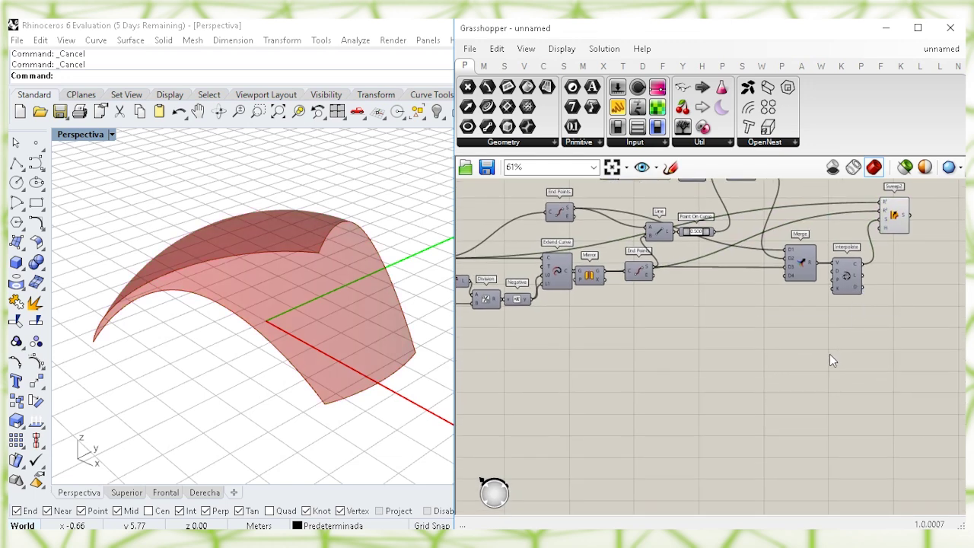
pyautogui.doubleClick(830, 354)
pyautogui.write('tr')
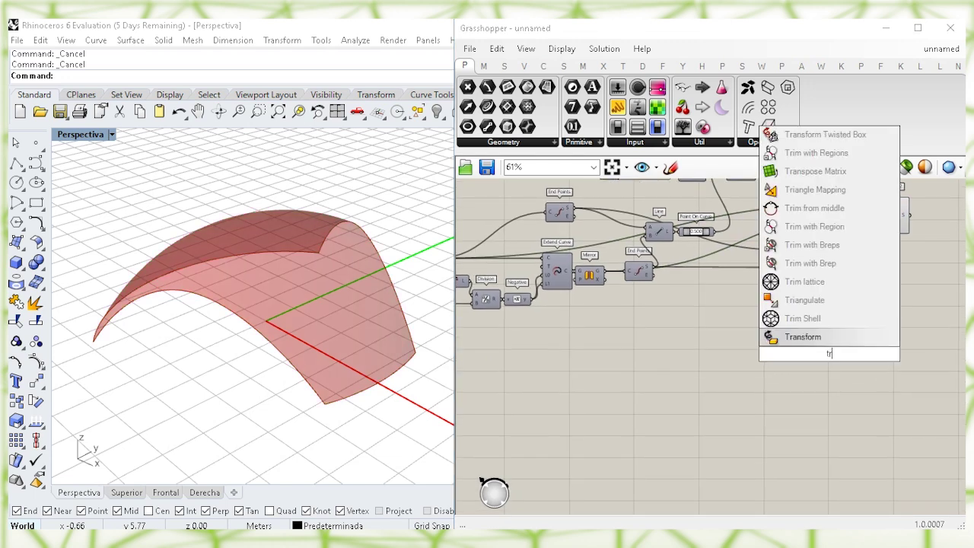
pyautogui.write('i')
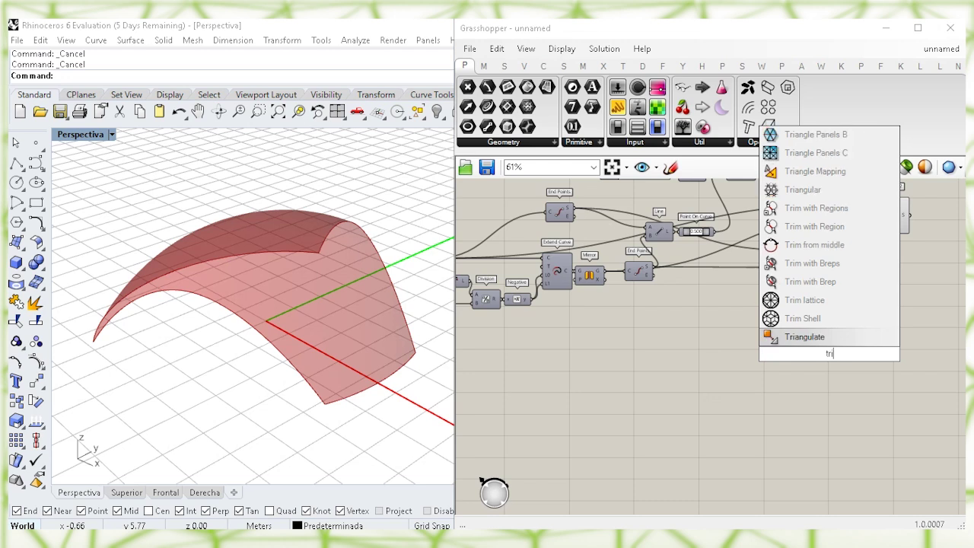
pyautogui.write('a')
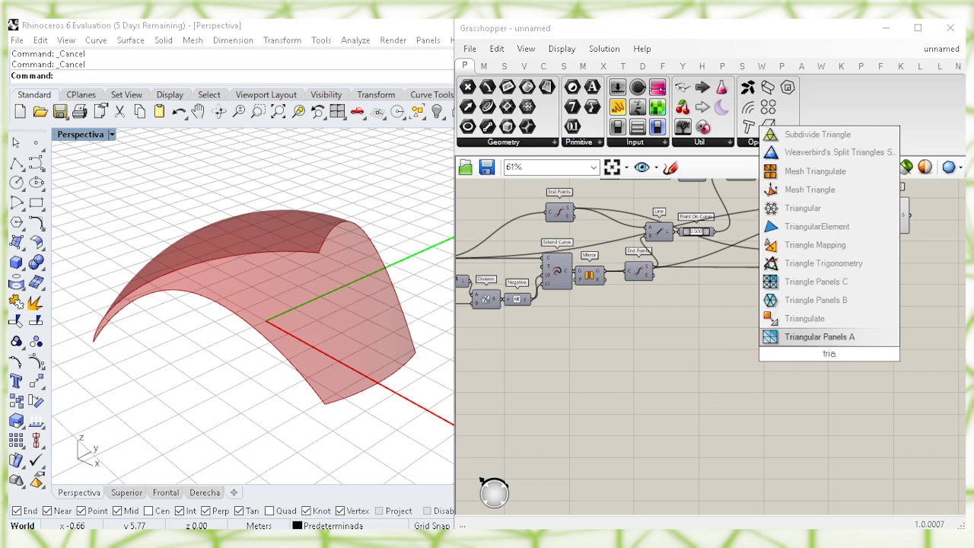
pyautogui.click(818, 210)
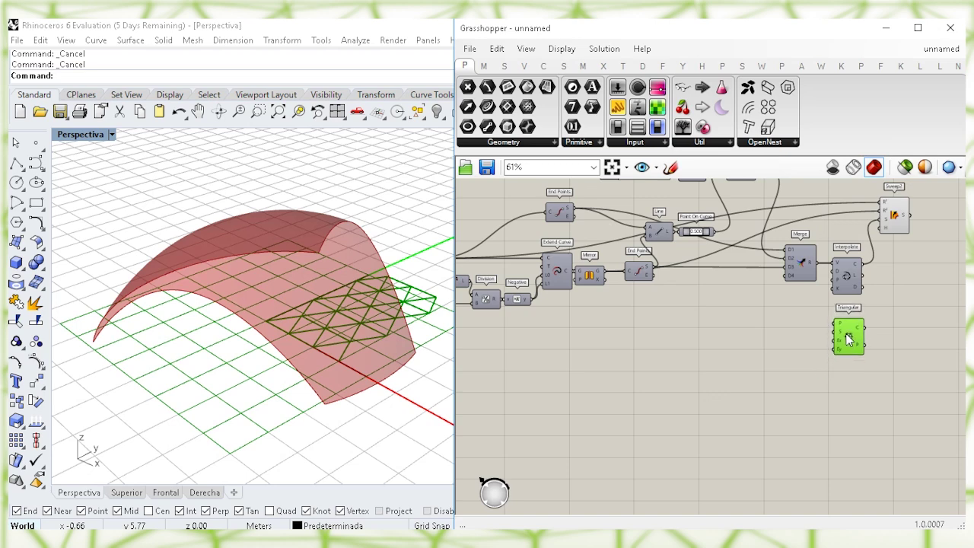
pyautogui.moveTo(842, 326); pyautogui.dragTo(712, 359, button='right')
# Add a number slider set to 1.00 and connect it to the Triangular component's S input.
pyautogui.scroll(5, 713, 359)
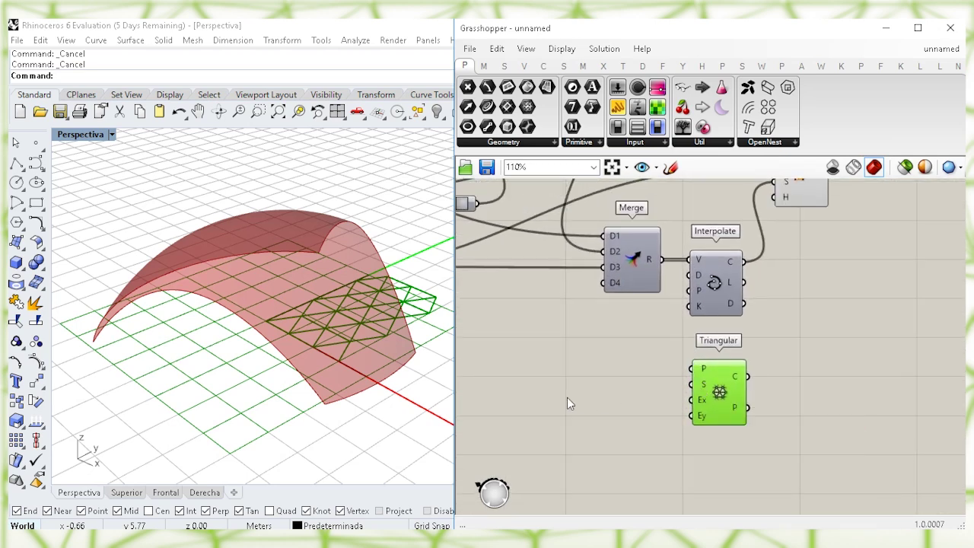
pyautogui.doubleClick(549, 378)
pyautogui.write('1')
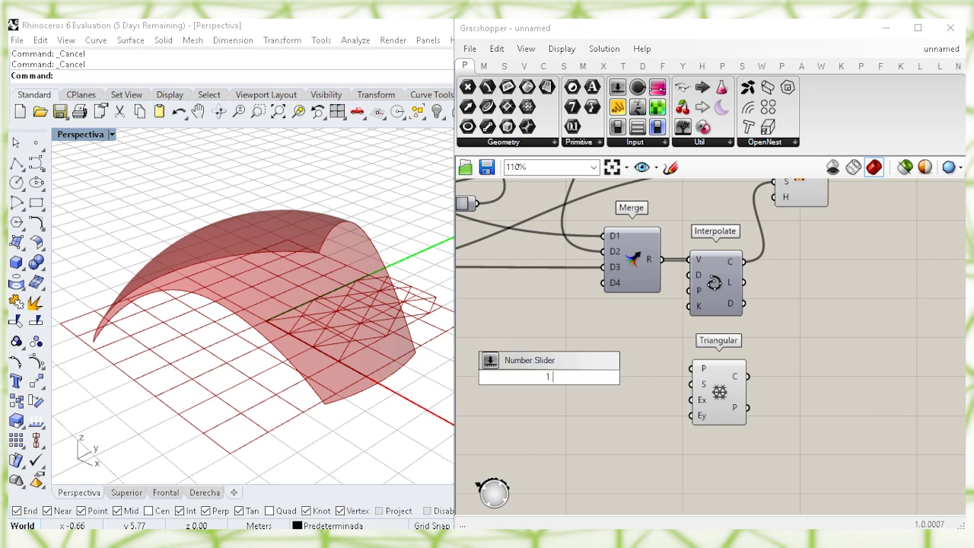
pyautogui.write('.00')
pyautogui.press('Return')
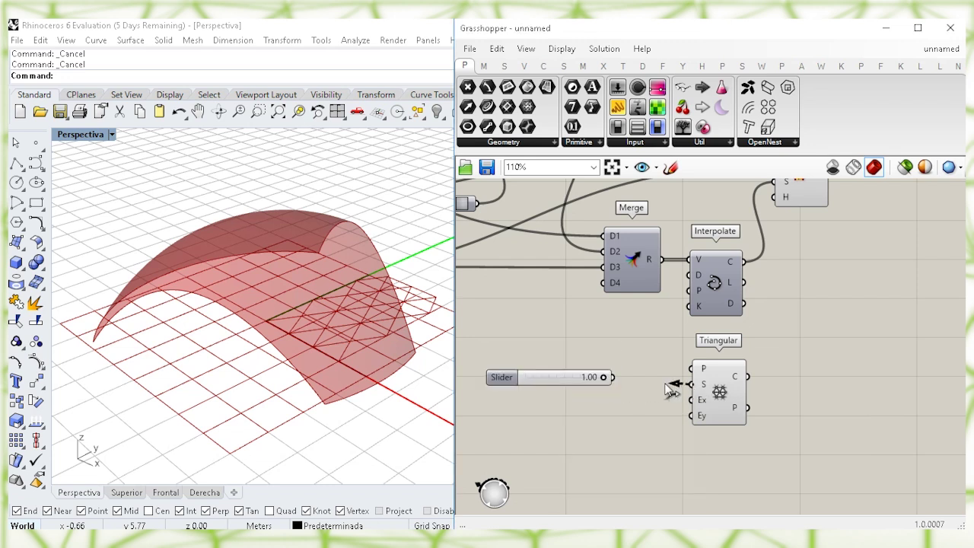
pyautogui.moveTo(587, 380); pyautogui.dragTo(655, 386)
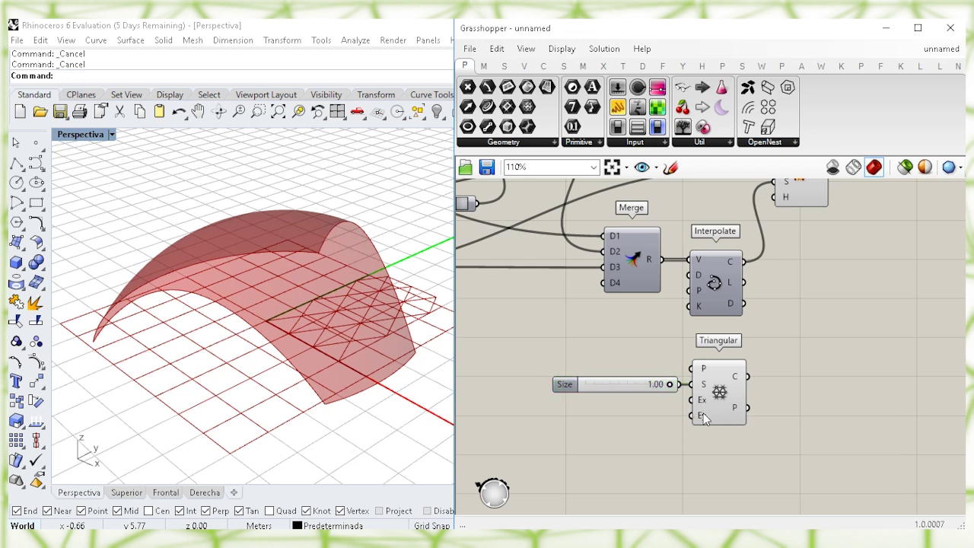
# Add a number slider set to 16 and connect it to the Triangular component's Ex input.
pyautogui.moveTo(703, 415)
pyautogui.doubleClick(577, 406)
pyautogui.write('1')
pyautogui.press('Return')
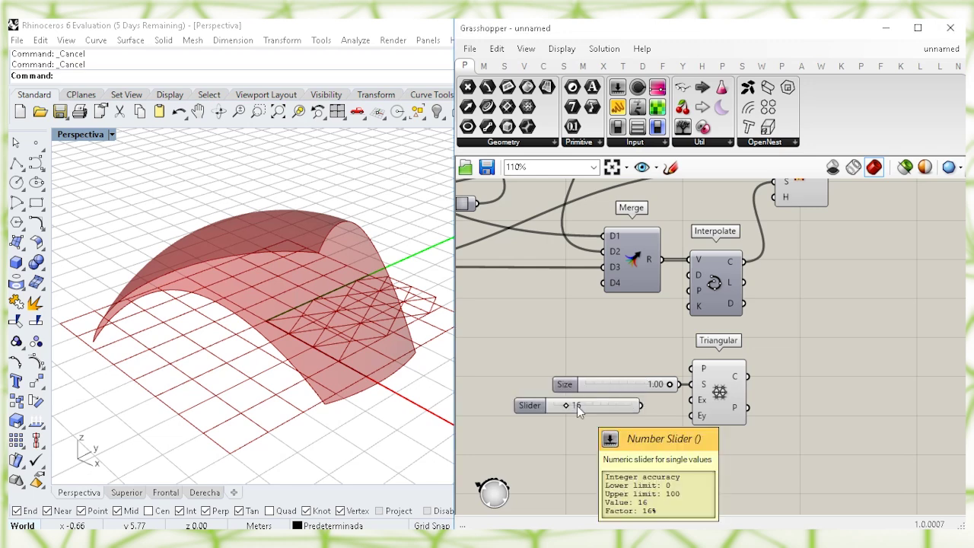
pyautogui.moveTo(640, 405)
pyautogui.mouseDown()
pyautogui.moveTo(690, 400)
pyautogui.moveTo(656, 400)
pyautogui.mouseUp()
pyautogui.scroll(-6, 241, 289)
pyautogui.keyDown('shift'); pyautogui.moveTo(303, 327); pyautogui.dragTo(282, 336, button='right'); pyautogui.keyUp('shift')
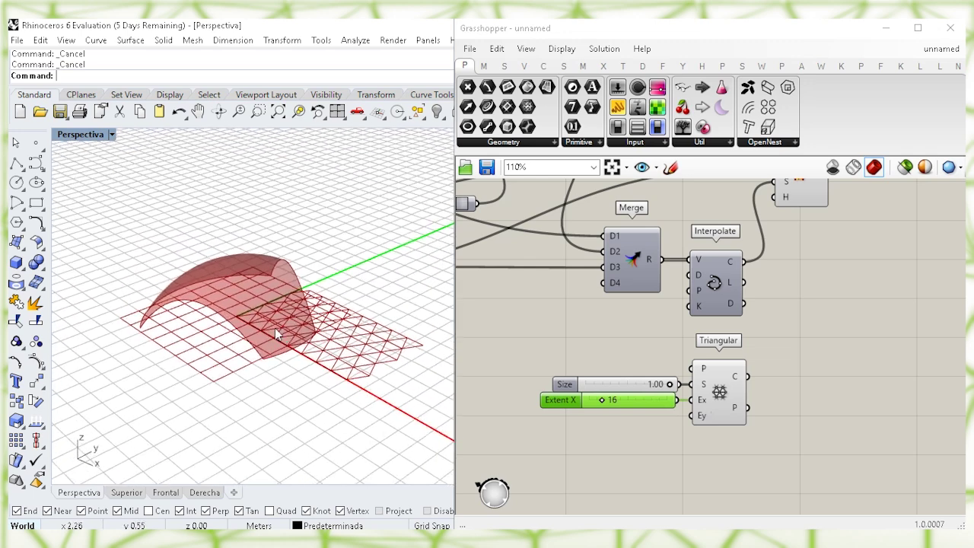
pyautogui.click(598, 448)
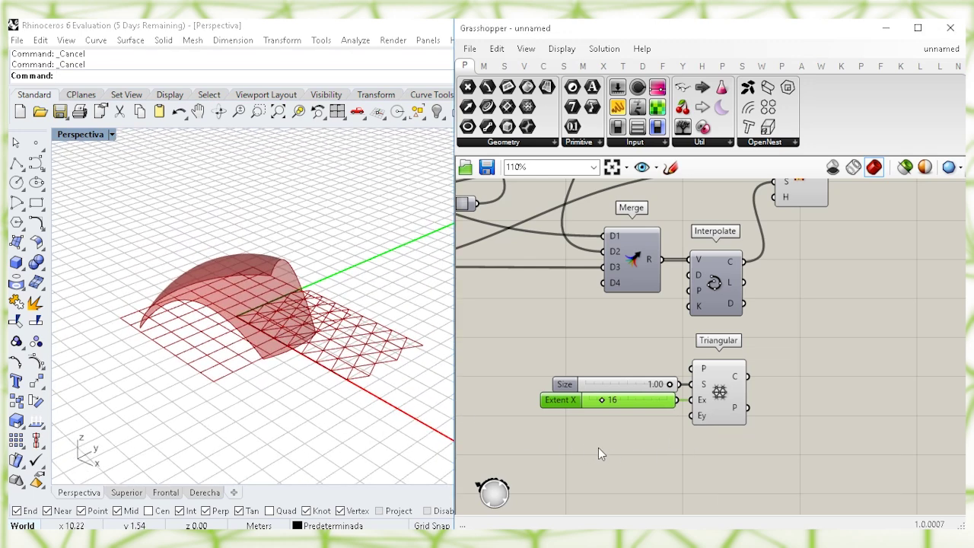
# Add a number slider set to 22 and connect it to the Triangular component's Ey input.
pyautogui.doubleClick(592, 440)
pyautogui.write('slider')
pyautogui.press('Return')
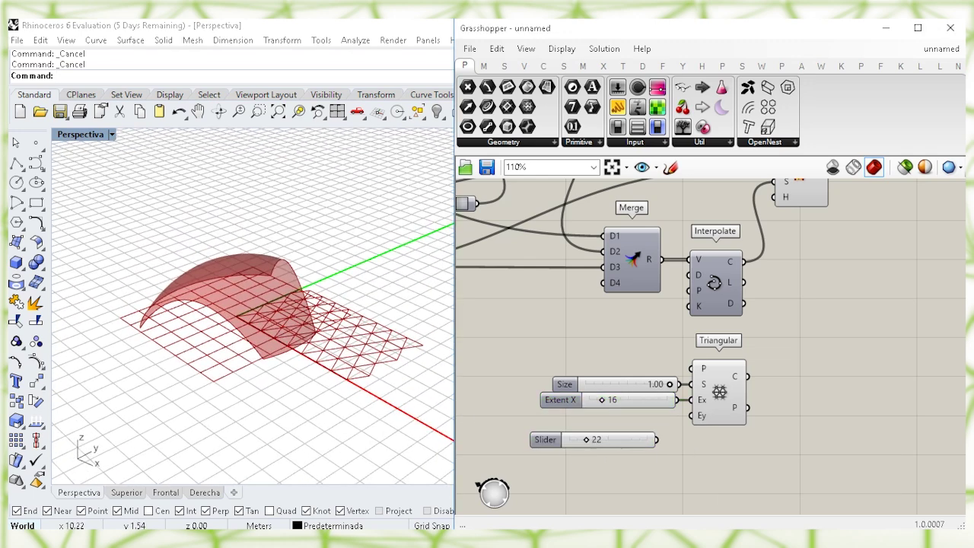
pyautogui.moveTo(621, 439); pyautogui.dragTo(674, 418)
pyautogui.keyDown('shift'); pyautogui.moveTo(370, 315); pyautogui.dragTo(331, 330, button='right'); pyautogui.keyUp('shift')
pyautogui.scroll(-2, 301, 320)
pyautogui.click(723, 440)
pyautogui.click(719, 391)
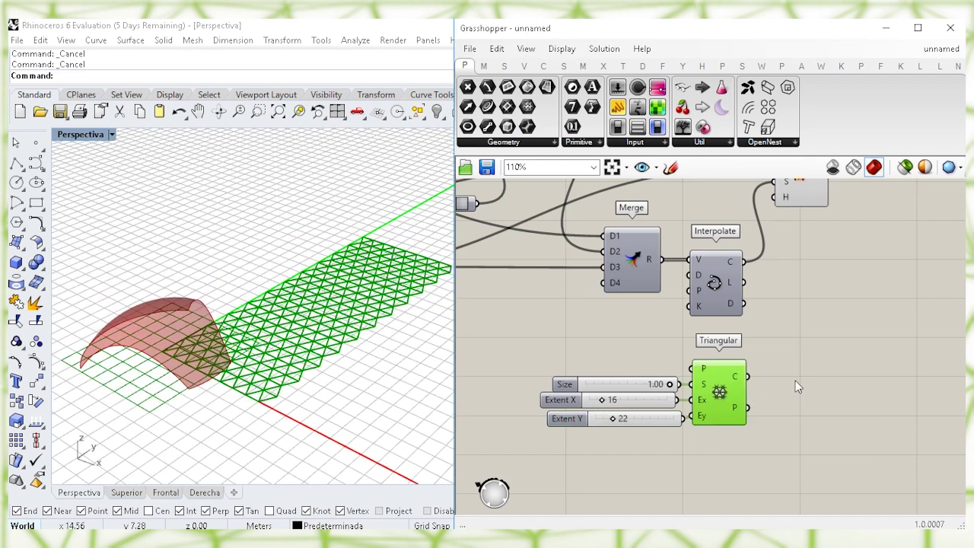
pyautogui.click(790, 382)
# Flatten both the C and P outputs of the Triangular component.
pyautogui.moveTo(758, 377); pyautogui.dragTo(709, 370, button='right')
pyautogui.rightClick(689, 369)
pyautogui.click(726, 422)
pyautogui.rightClick(687, 397)
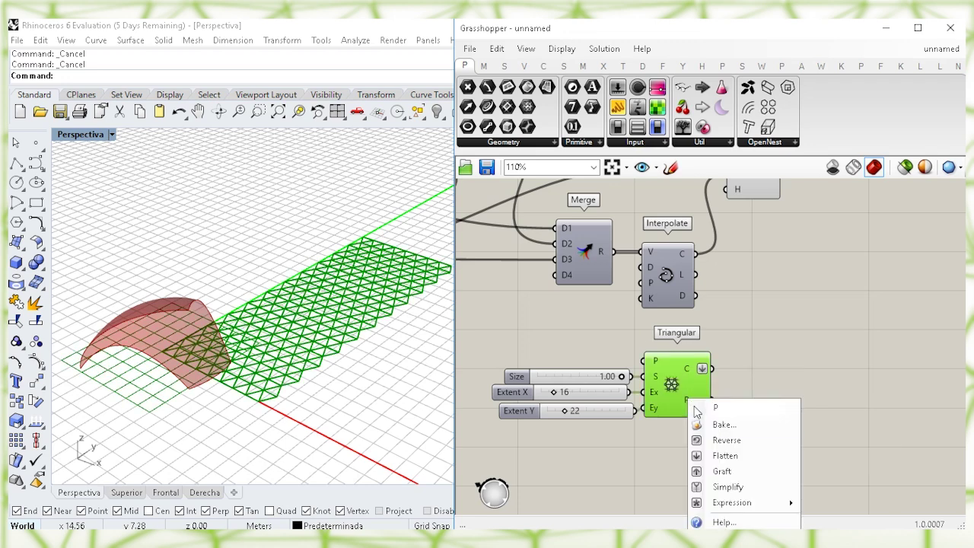
pyautogui.click(719, 452)
pyautogui.moveTo(732, 409); pyautogui.dragTo(694, 400)
pyautogui.moveTo(748, 457); pyautogui.dragTo(557, 341)
pyautogui.click(796, 365)
# Add an Explode component beside Triangular and connect Triangular's C output to its C input.
pyautogui.moveTo(797, 364); pyautogui.dragTo(763, 362, button='right')
pyautogui.doubleClick(763, 362)
pyautogui.write('expl')
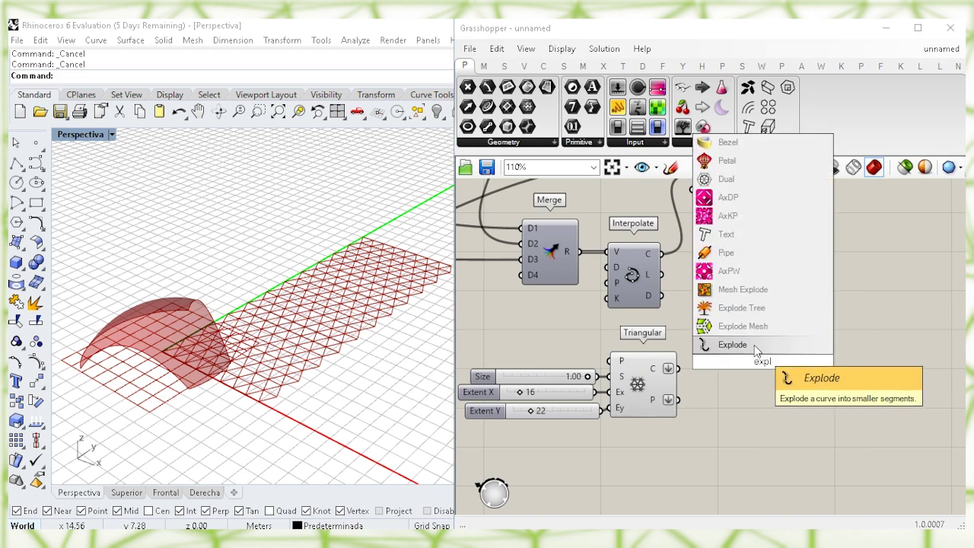
pyautogui.press('Return')
pyautogui.moveTo(677, 368); pyautogui.dragTo(720, 376)
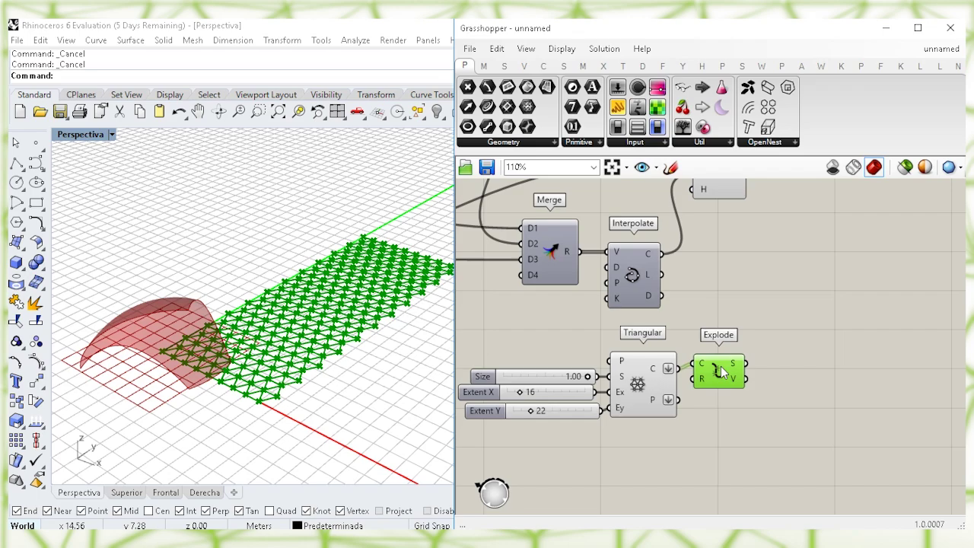
# Add a Point On Curve component beside Explode and connect Explode's S output to its input.
pyautogui.moveTo(244, 302); pyautogui.dragTo(291, 288, button='right')
pyautogui.scroll(2, 317, 325)
pyautogui.click(809, 313)
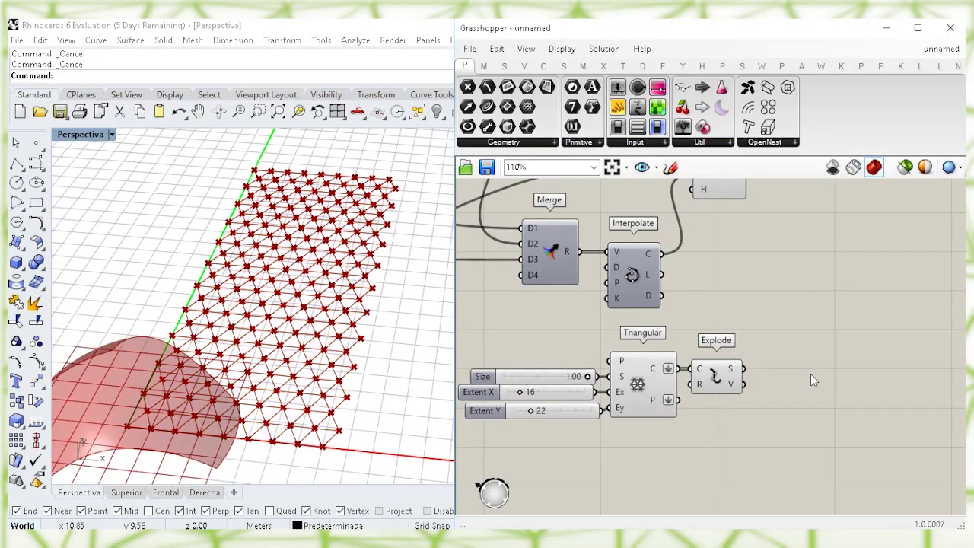
pyautogui.moveTo(810, 373); pyautogui.dragTo(746, 363, button='right')
pyautogui.click(651, 365)
pyautogui.click(766, 347)
pyautogui.doubleClick(767, 353)
pyautogui.write('point on')
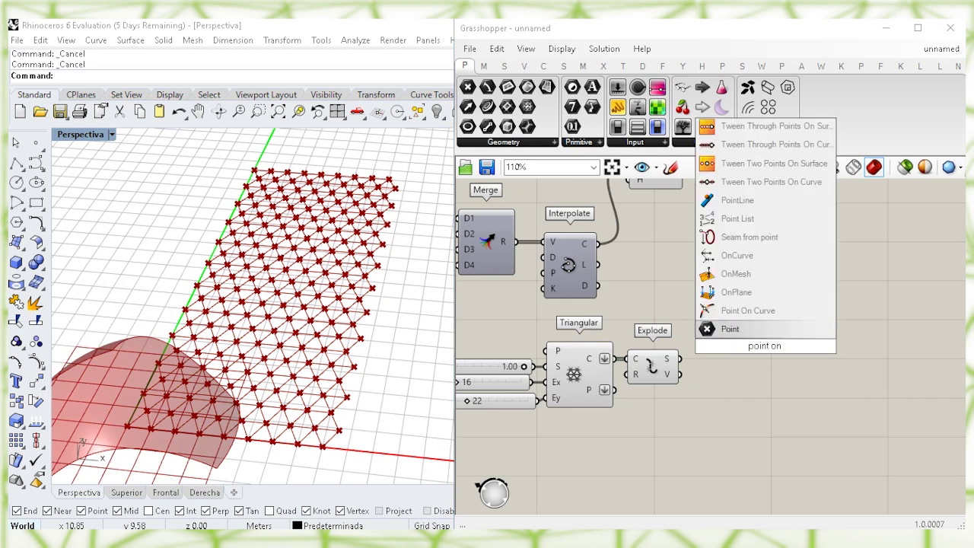
pyautogui.click(792, 309)
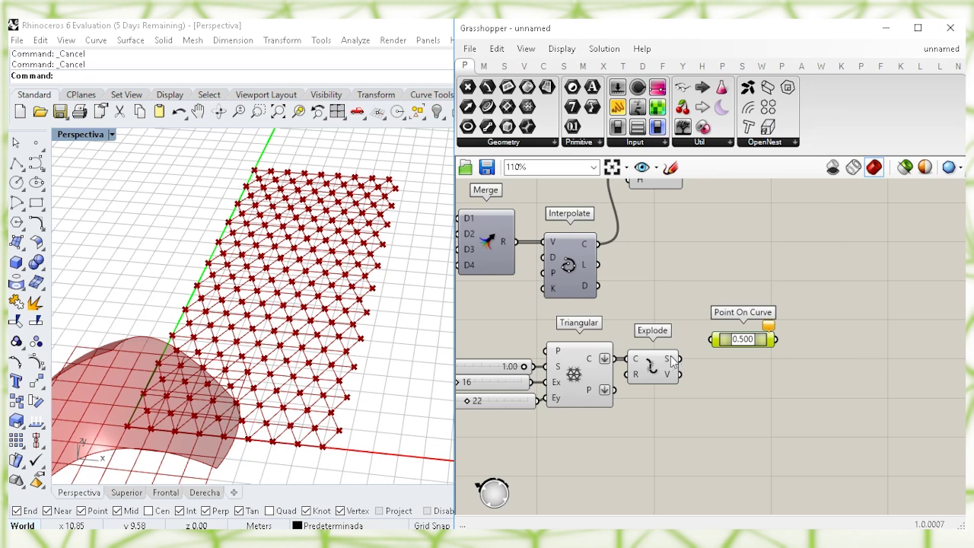
pyautogui.moveTo(680, 358); pyautogui.dragTo(712, 340)
pyautogui.moveTo(793, 370); pyautogui.dragTo(739, 306)
pyautogui.click(785, 341)
# Add a Vector 2Pt component and place it below and beyond Point On Curve.
pyautogui.moveTo(784, 398); pyautogui.dragTo(764, 387, button='right')
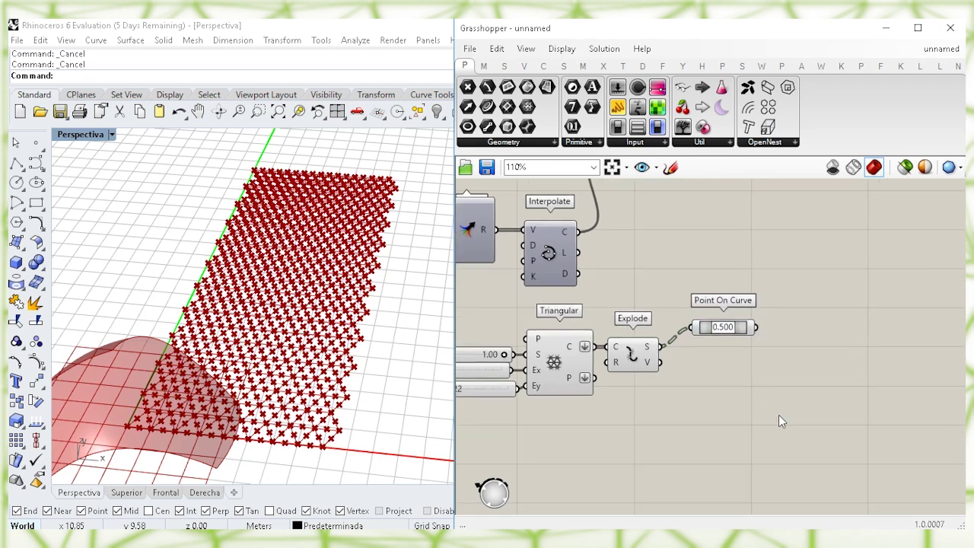
pyautogui.doubleClick(778, 415)
pyautogui.write('2')
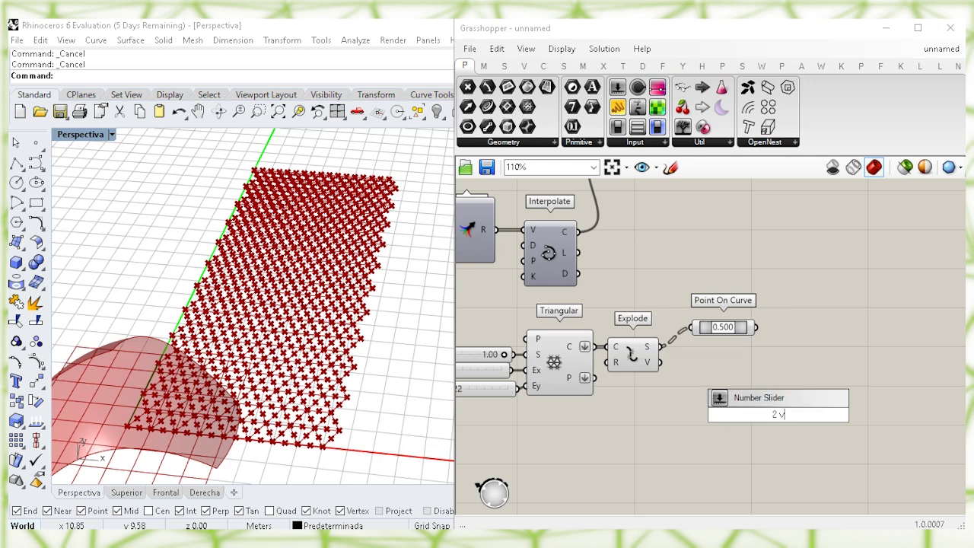
pyautogui.write(' v')
pyautogui.press('Return')
pyautogui.moveTo(779, 417); pyautogui.dragTo(832, 407)
pyautogui.click(760, 407)
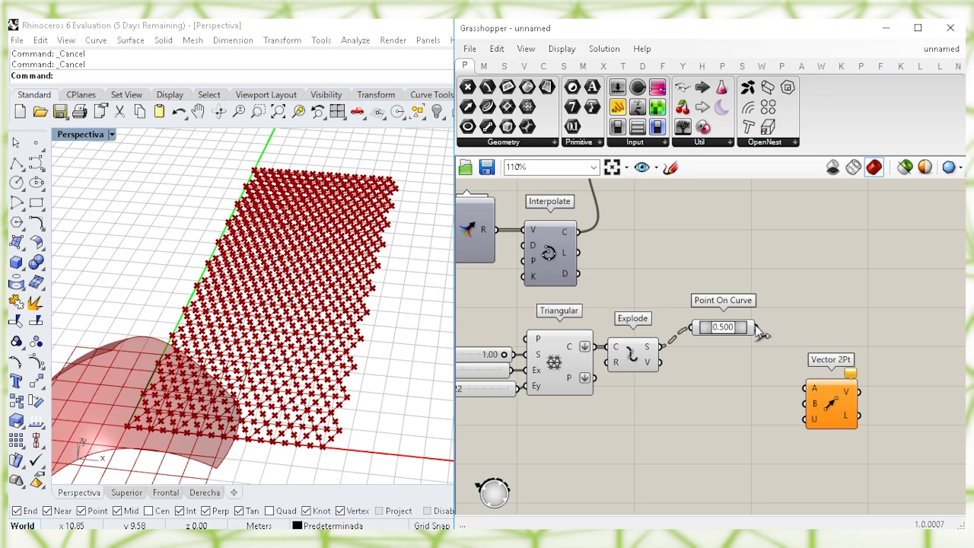
# Connect Point On Curve to Vector 2Pt's A input and Triangular's P output to its B input, grafting B.
pyautogui.moveTo(757, 328); pyautogui.dragTo(806, 388)
pyautogui.moveTo(594, 379); pyautogui.dragTo(811, 404)
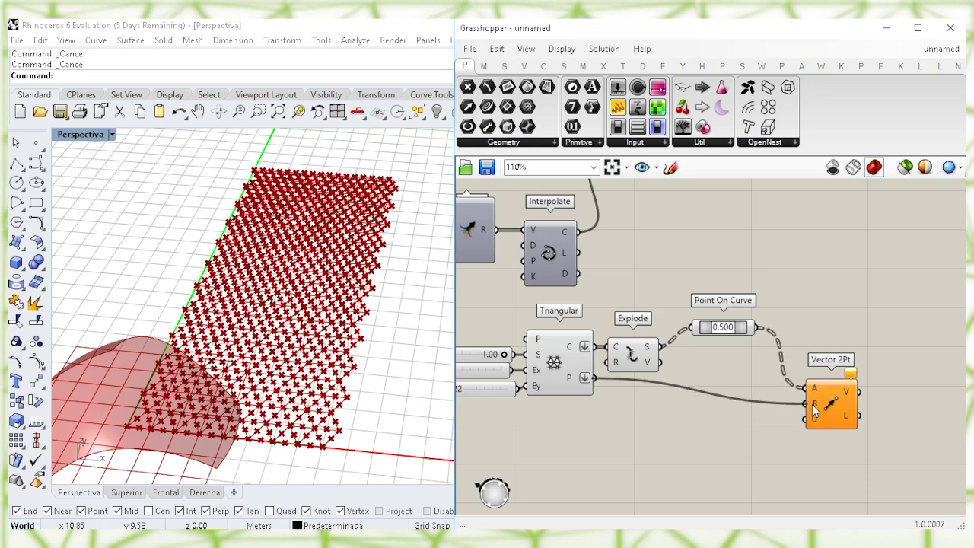
pyautogui.rightClick(815, 408)
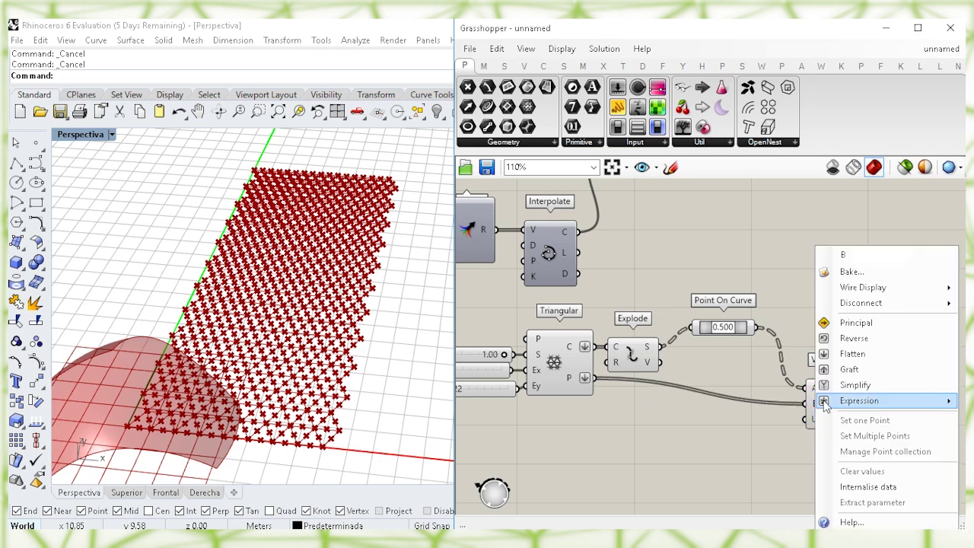
pyautogui.click(837, 371)
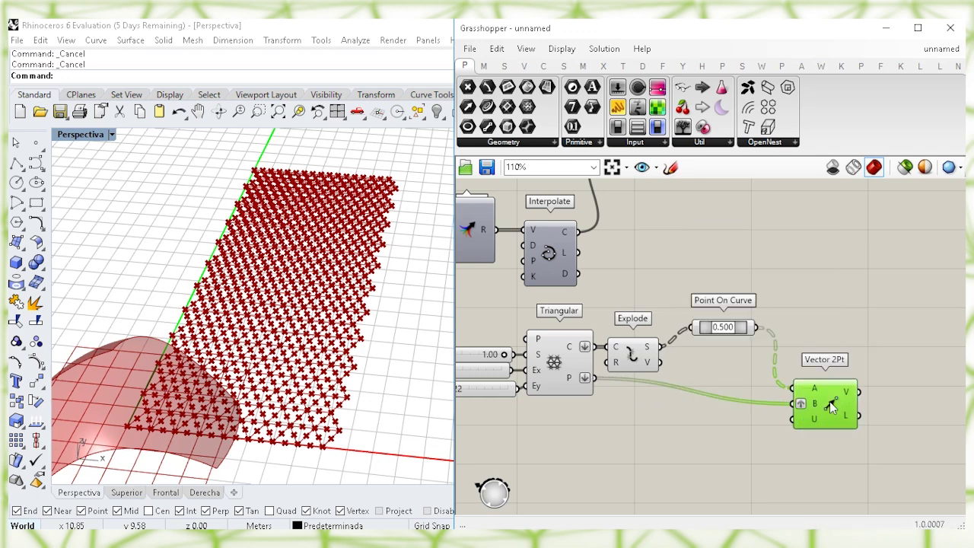
pyautogui.moveTo(831, 403); pyautogui.dragTo(809, 405)
# Add a Bounding Box component and place it below Triangular and Explode.
pyautogui.moveTo(822, 387); pyautogui.dragTo(789, 359, button='right')
pyautogui.click(843, 370)
pyautogui.doubleClick(843, 370)
pyautogui.write('bou')
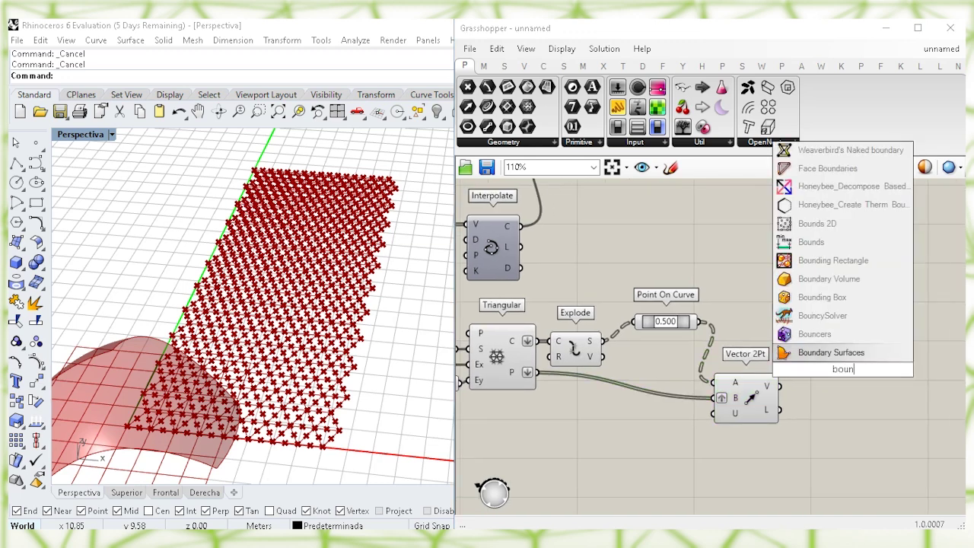
pyautogui.write('n')
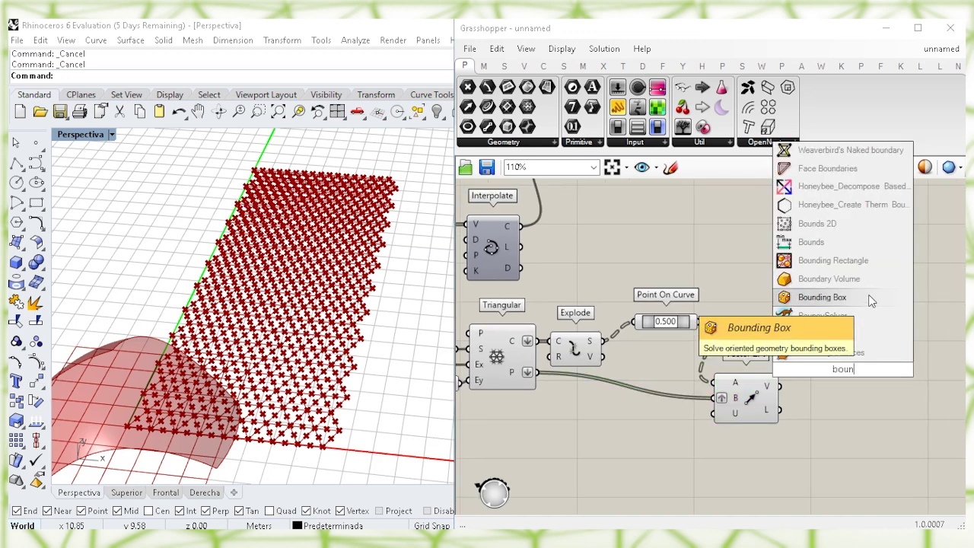
pyautogui.click(852, 297)
pyautogui.moveTo(843, 372); pyautogui.dragTo(890, 323, button='right')
pyautogui.scroll(-1, 890, 324)
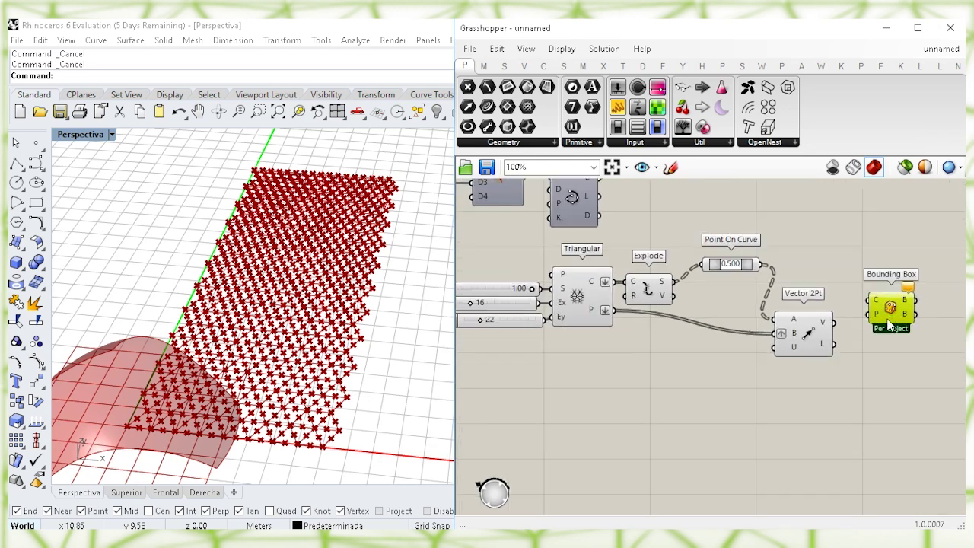
pyautogui.moveTo(875, 305); pyautogui.dragTo(629, 384)
pyautogui.click(704, 371)
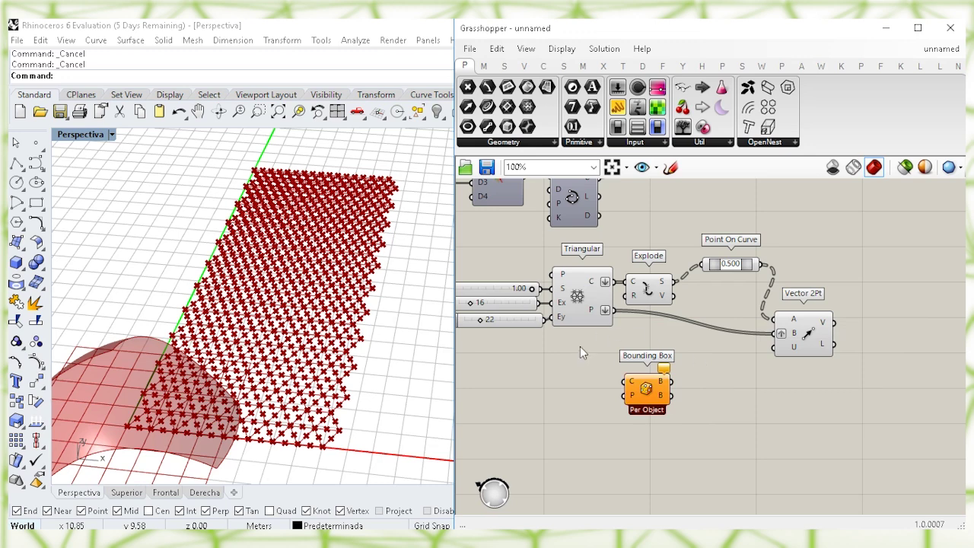
# Connect Triangular's C output to Bounding Box's C input and move Explode, Point On Curve and Vector 2Pt farther from Triangular.
pyautogui.click(593, 299)
pyautogui.moveTo(606, 310); pyautogui.dragTo(625, 380)
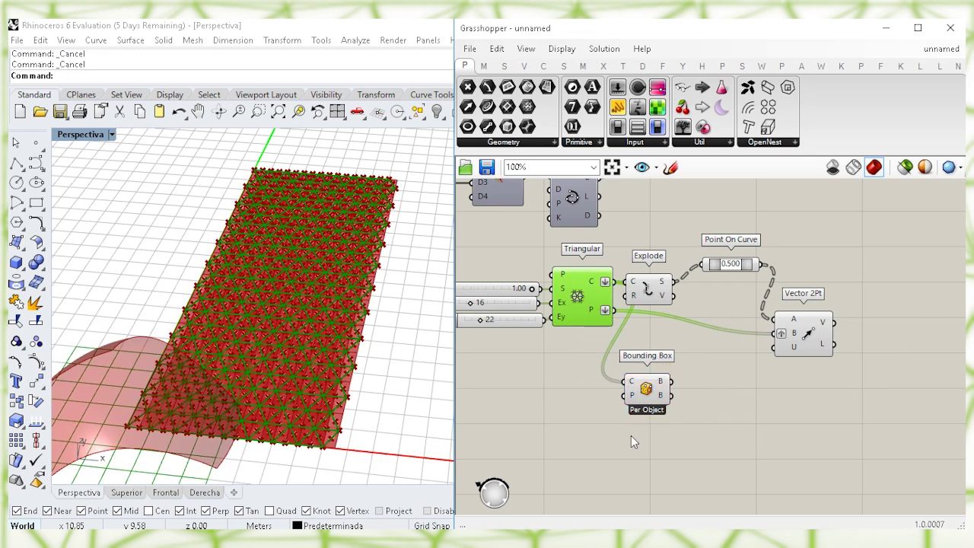
pyautogui.click(646, 403)
pyautogui.moveTo(645, 403); pyautogui.dragTo(655, 373, button='right')
pyautogui.moveTo(850, 351); pyautogui.dragTo(709, 252)
pyautogui.click(693, 335)
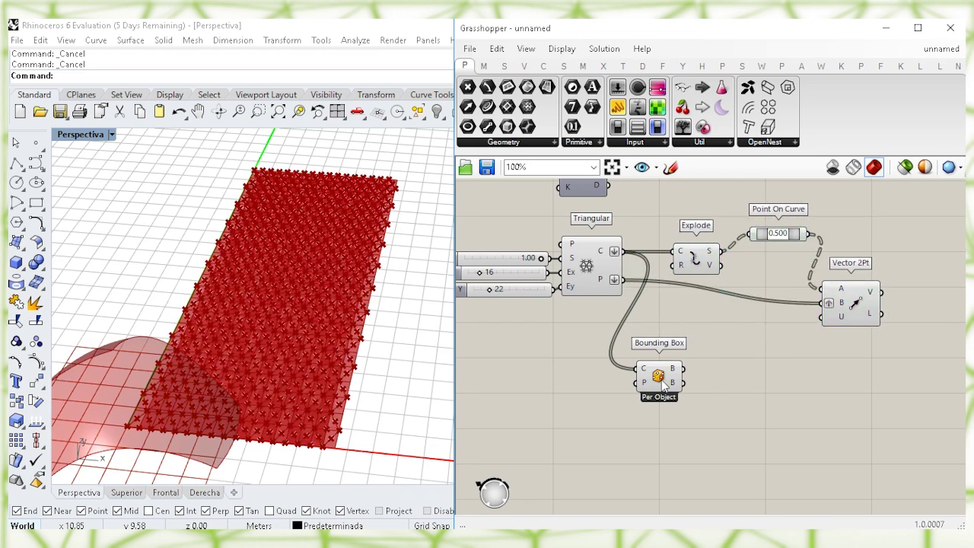
# Switch the Bounding Box component to Union Box mode and nudge it slightly.
pyautogui.click(659, 377)
pyautogui.rightClick(659, 377)
pyautogui.click(684, 447)
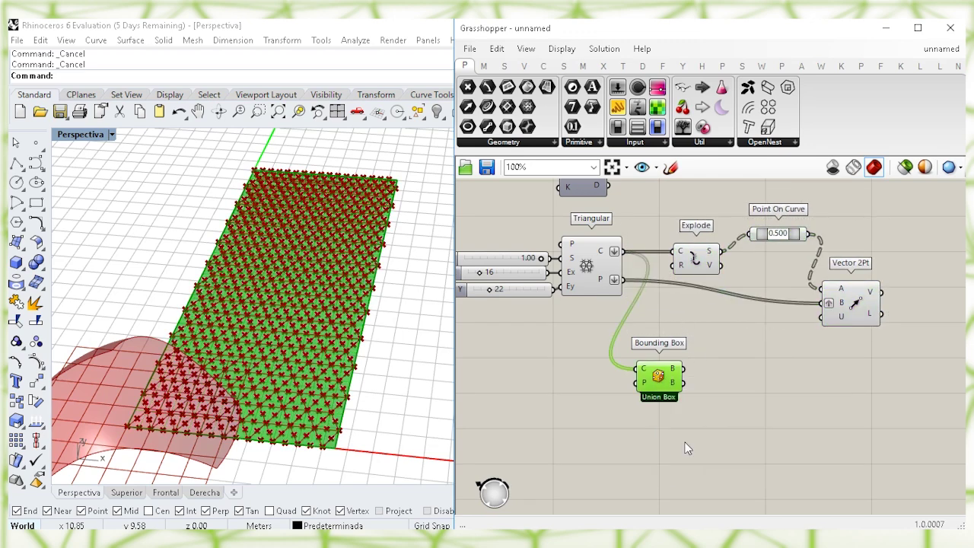
pyautogui.click(664, 407)
pyautogui.click(659, 374)
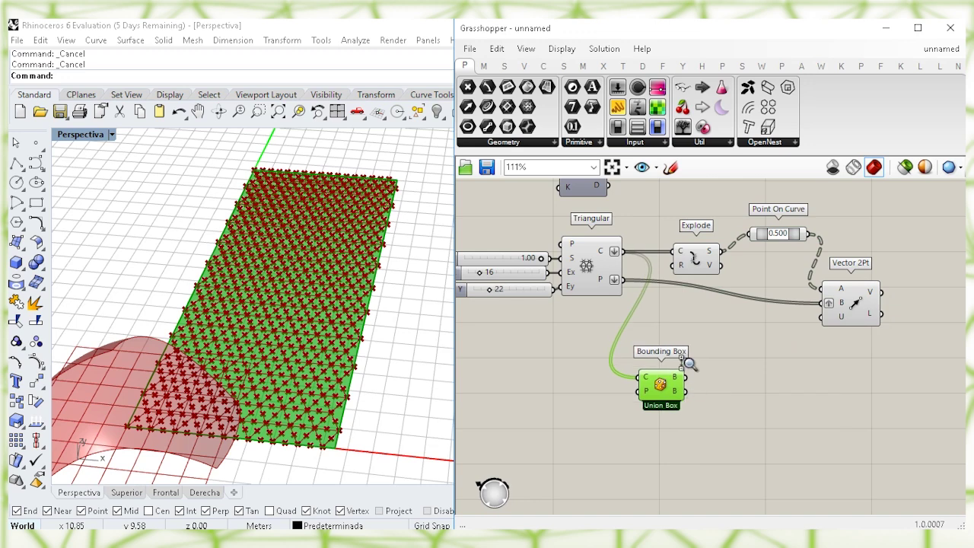
# Add a Deconstruct Brep component beside Bounding Box and connect Bounding Box's upper B output to its B input.
pyautogui.scroll(2, 670, 369)
pyautogui.click(674, 365)
pyautogui.doubleClick(675, 365)
pyautogui.write('dec')
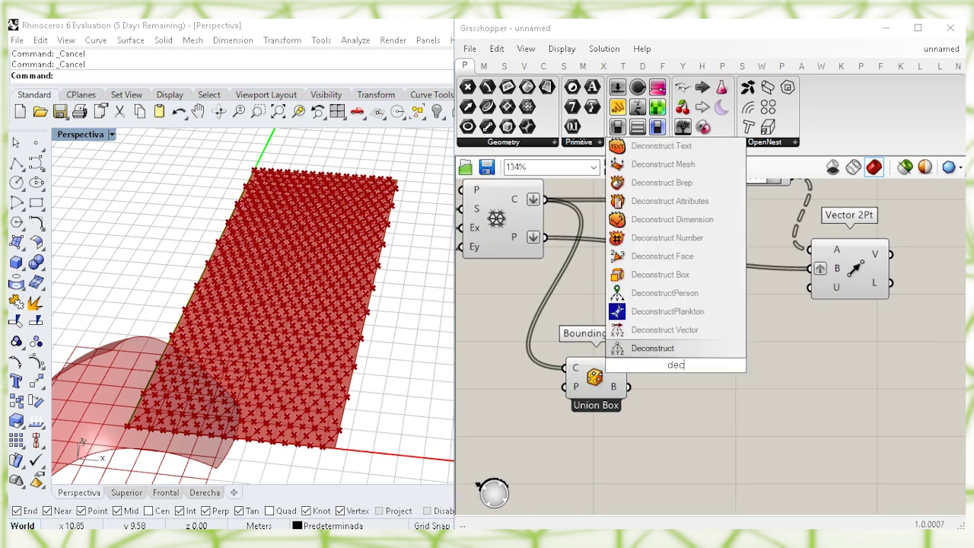
pyautogui.click(661, 182)
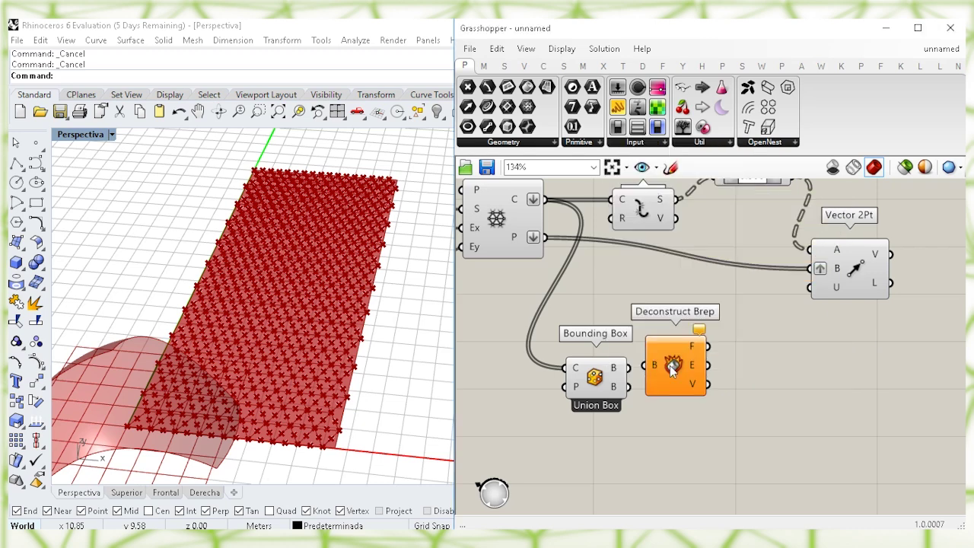
pyautogui.moveTo(638, 368); pyautogui.dragTo(663, 376)
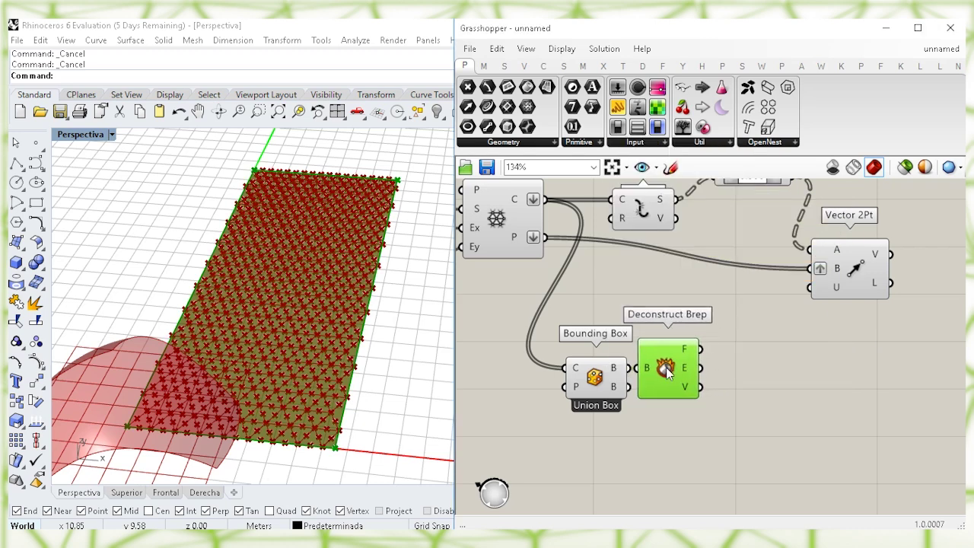
pyautogui.click(735, 417)
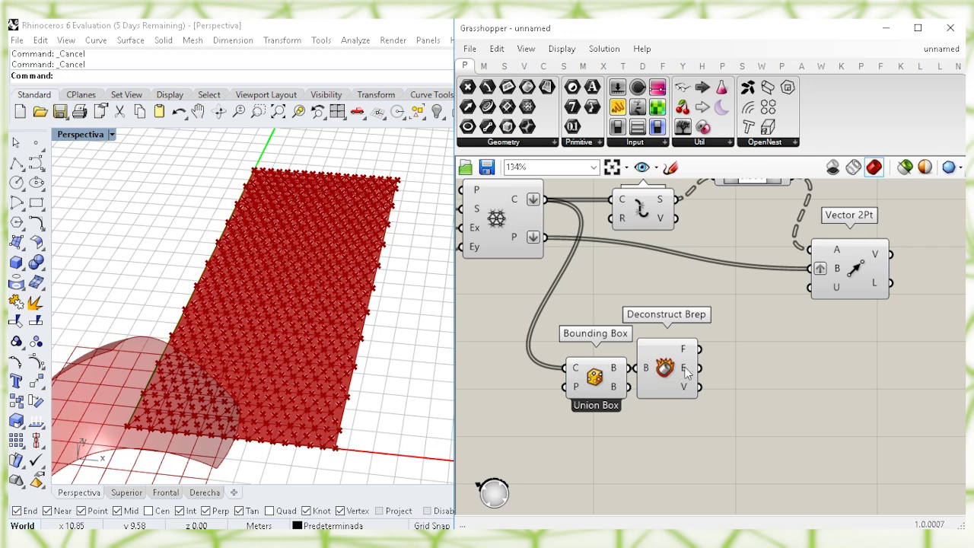
# Add a List Item component beside Deconstruct Brep and connect Deconstruct Brep's E output to its L input.
pyautogui.moveTo(755, 396); pyautogui.dragTo(724, 396, button='right')
pyautogui.doubleClick(729, 399)
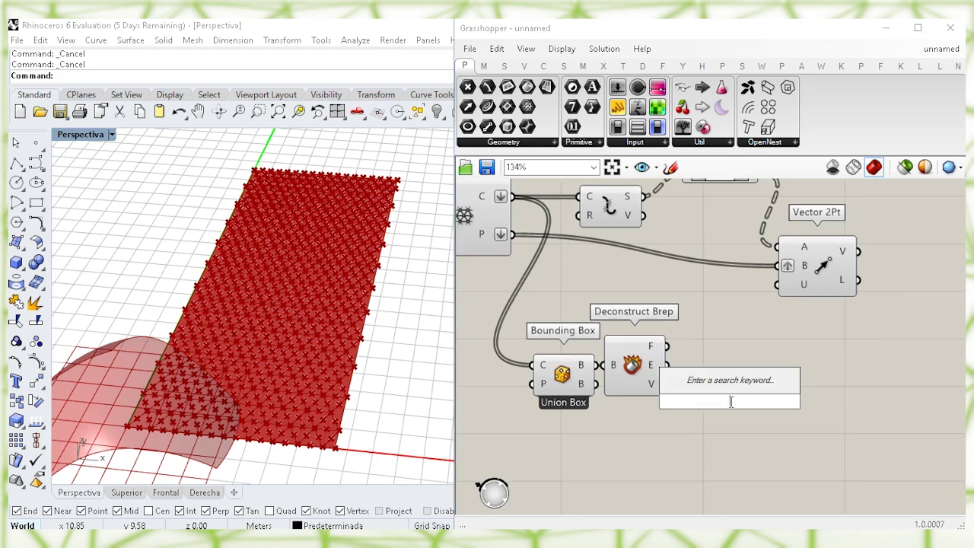
pyautogui.write('list item')
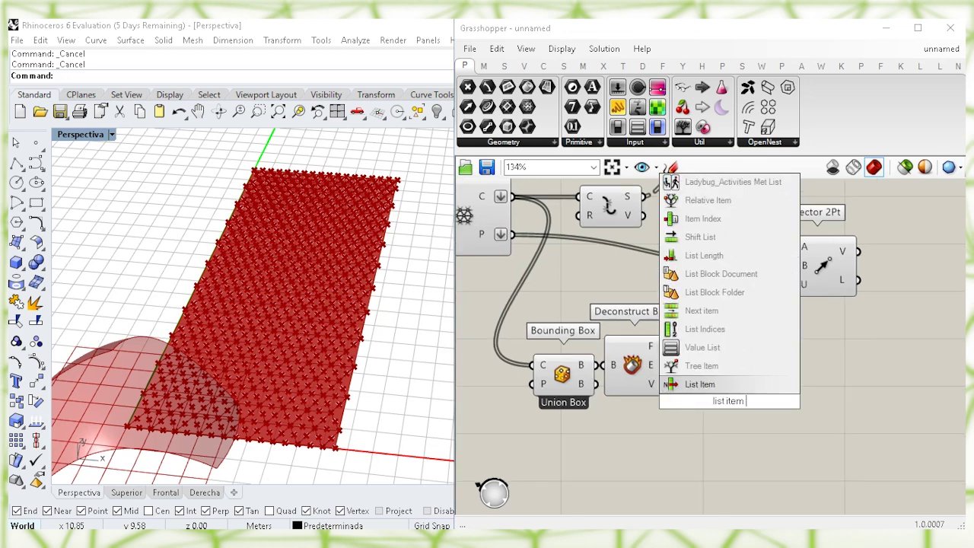
pyautogui.press('Return')
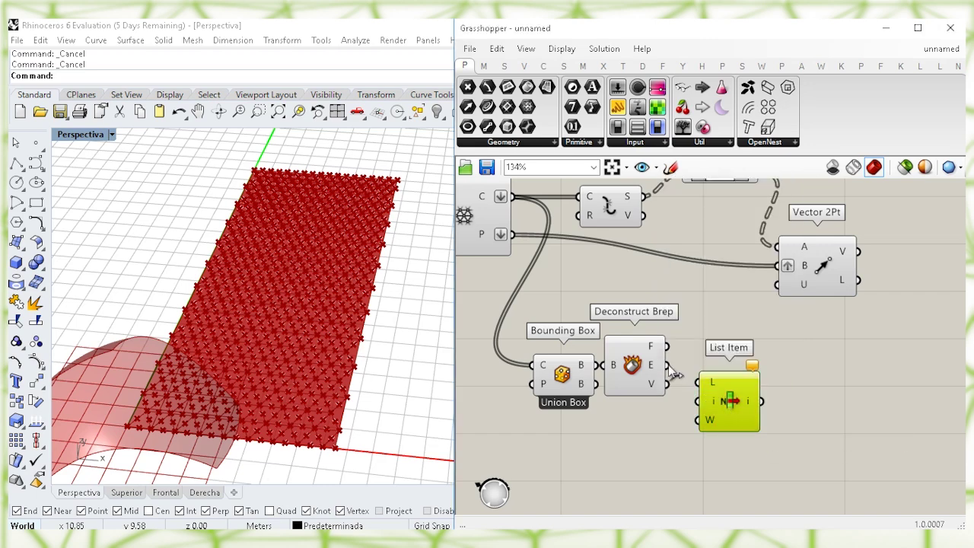
pyautogui.moveTo(714, 393); pyautogui.dragTo(698, 378)
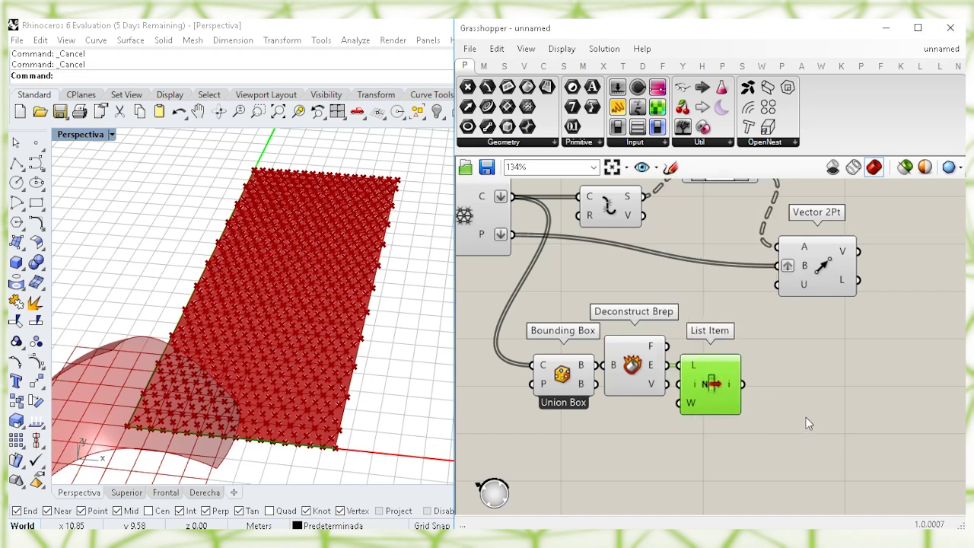
# Add the three extra outputs +1, +2 and +3 to the List Item component.
pyautogui.scroll(2, 662, 399)
pyautogui.scroll(2, 651, 400)
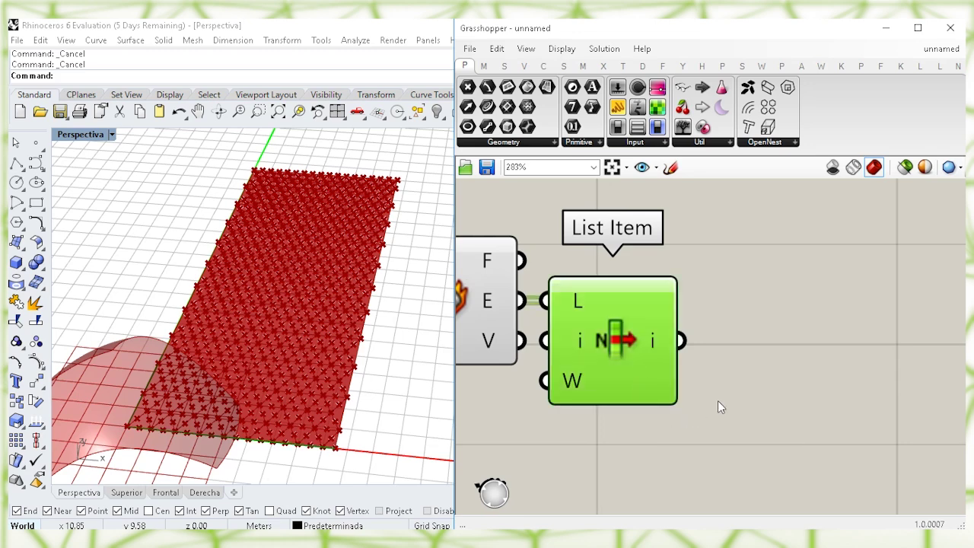
pyautogui.scroll(3, 649, 384)
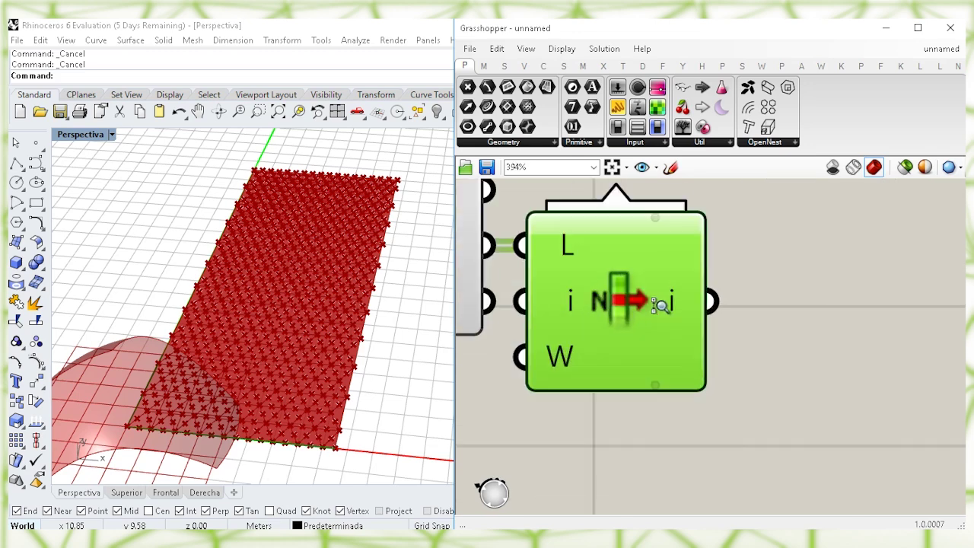
pyautogui.doubleClick(649, 385)
pyautogui.scroll(-4, 679, 344)
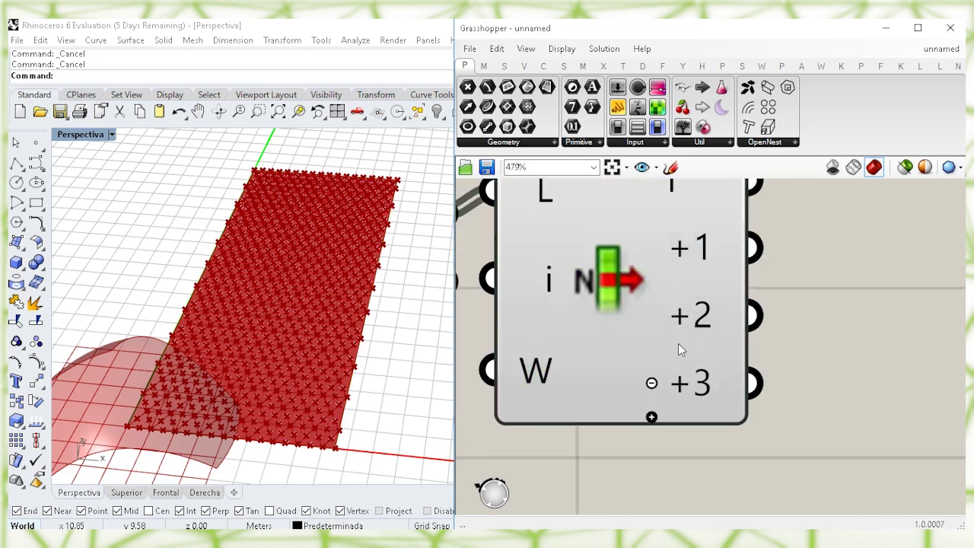
pyautogui.scroll(-4, 648, 318)
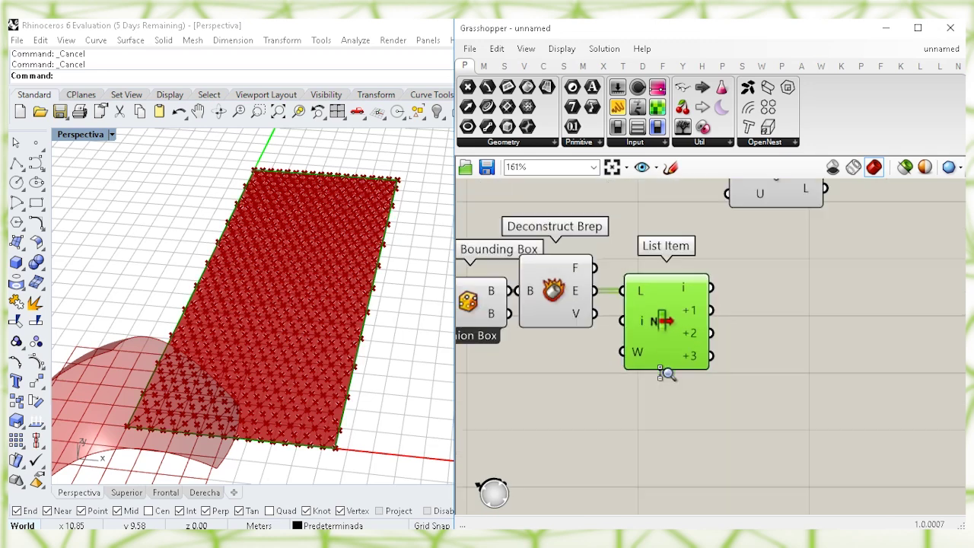
# Turn off the preview of the Bounding Box and Deconstruct Brep components.
pyautogui.moveTo(574, 358); pyautogui.dragTo(614, 398, button='right')
pyautogui.moveTo(627, 402); pyautogui.dragTo(525, 264)
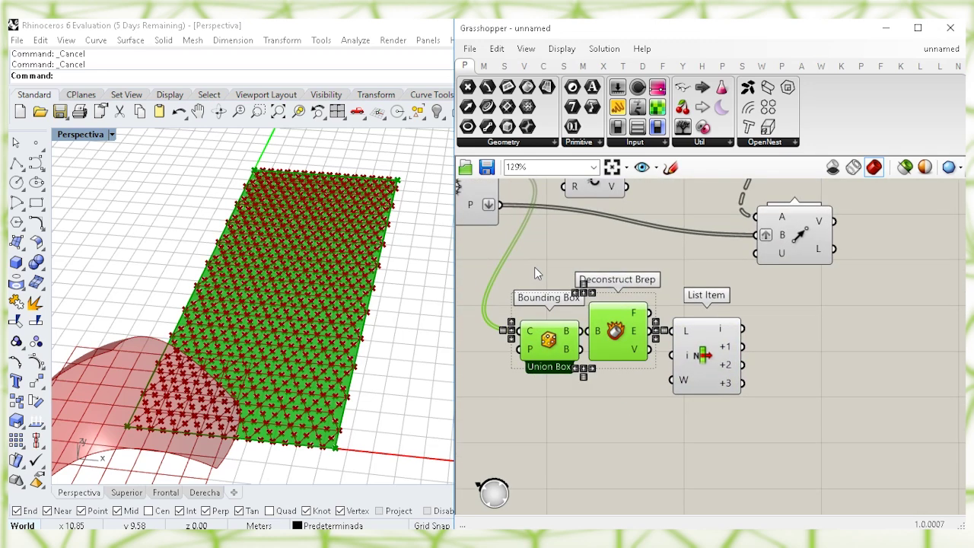
pyautogui.click(669, 273)
pyautogui.click(713, 366)
pyautogui.click(790, 370)
# Add a Tween Curve component beside List Item and connect List Item's +1 output to its A input.
pyautogui.moveTo(824, 361); pyautogui.dragTo(781, 359, button='right')
pyautogui.doubleClick(782, 359)
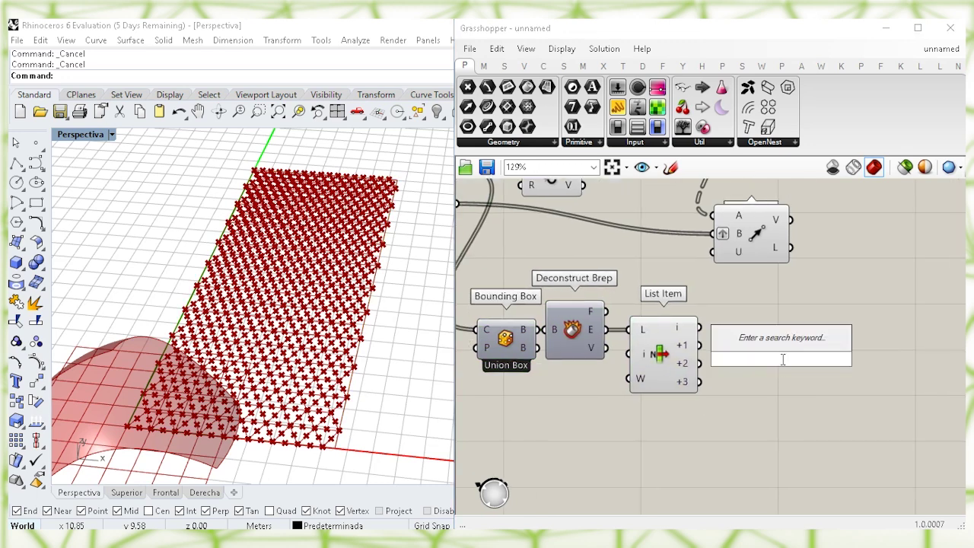
pyautogui.write('tween')
pyautogui.press('Return')
pyautogui.moveTo(781, 364); pyautogui.dragTo(792, 362)
pyautogui.click(735, 378)
pyautogui.click(665, 345)
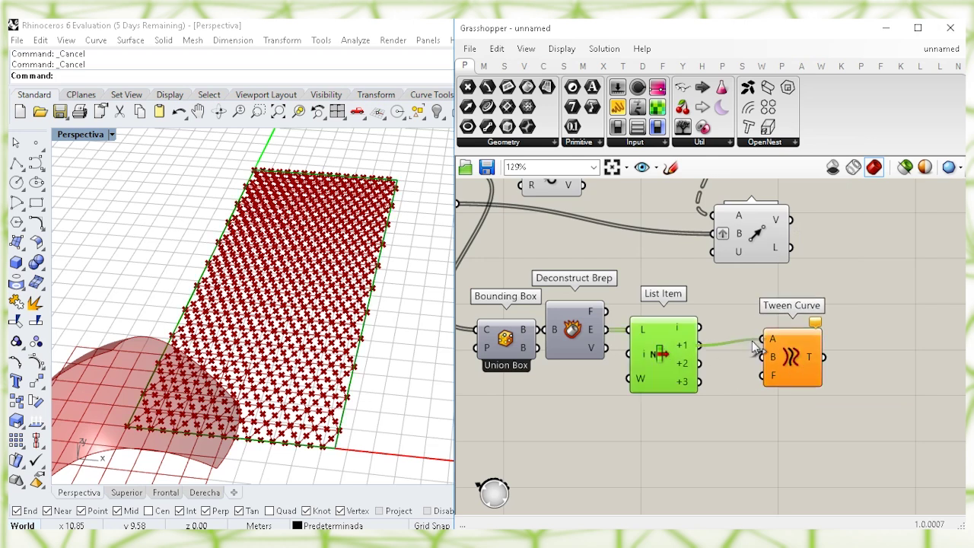
pyautogui.click(753, 370)
pyautogui.moveTo(782, 354); pyautogui.dragTo(791, 360)
pyautogui.click(735, 381)
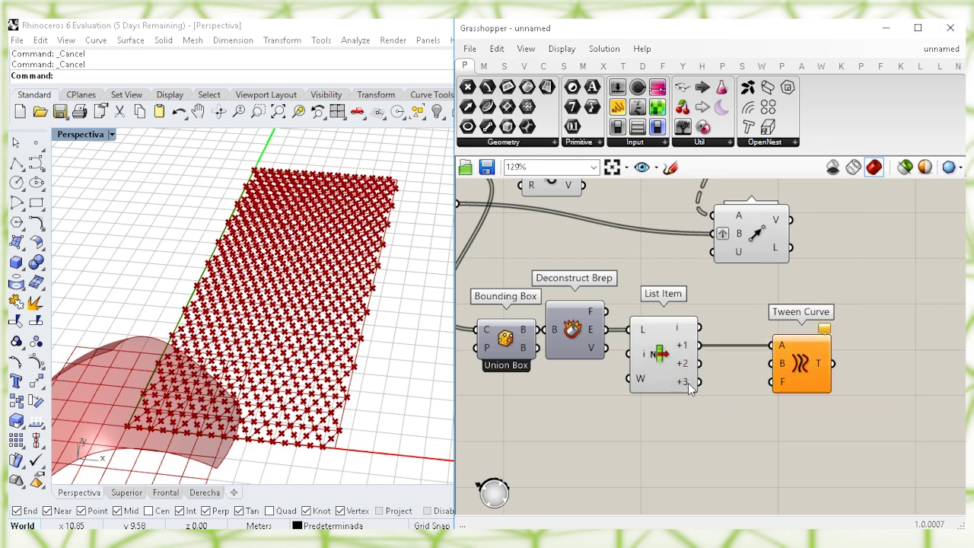
# Add a Flip Curve component fed by List Item's +3 output and connect its C output to Tween Curve's B input.
pyautogui.doubleClick(753, 436)
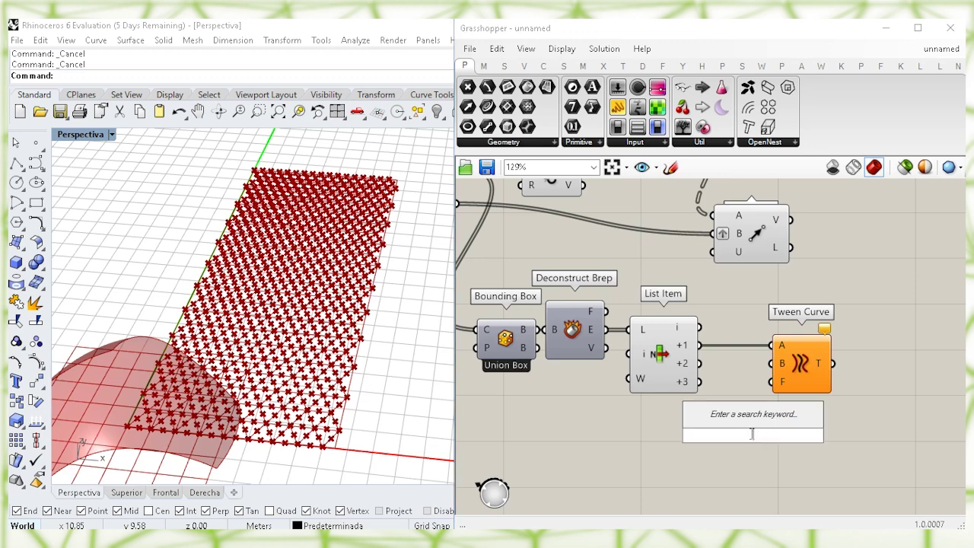
pyautogui.write('flip')
pyautogui.click(727, 399)
pyautogui.click(742, 438)
pyautogui.moveTo(798, 393); pyautogui.dragTo(813, 393)
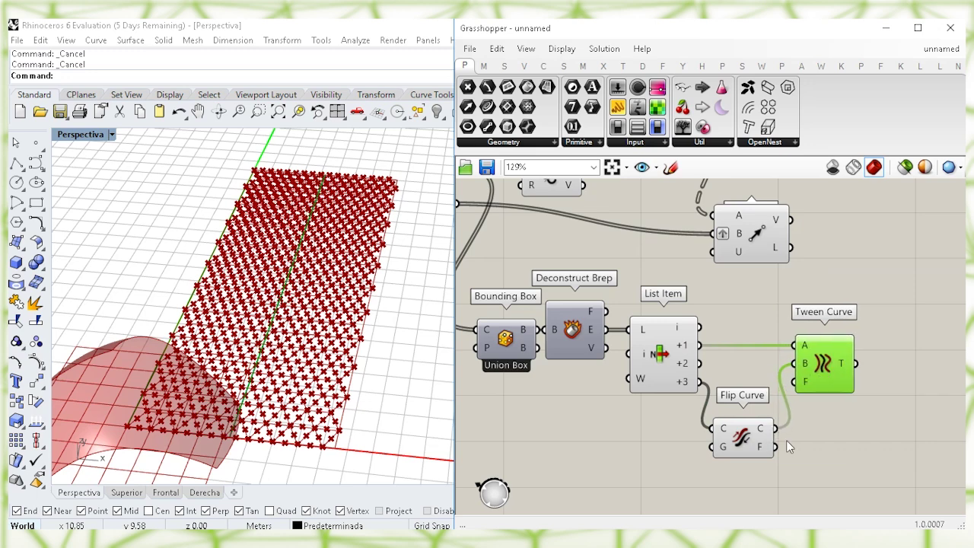
# Turn off the preview of the List Item and Flip Curve components.
pyautogui.moveTo(786, 481); pyautogui.dragTo(653, 344)
pyautogui.rightClick(642, 278)
pyautogui.click(682, 299)
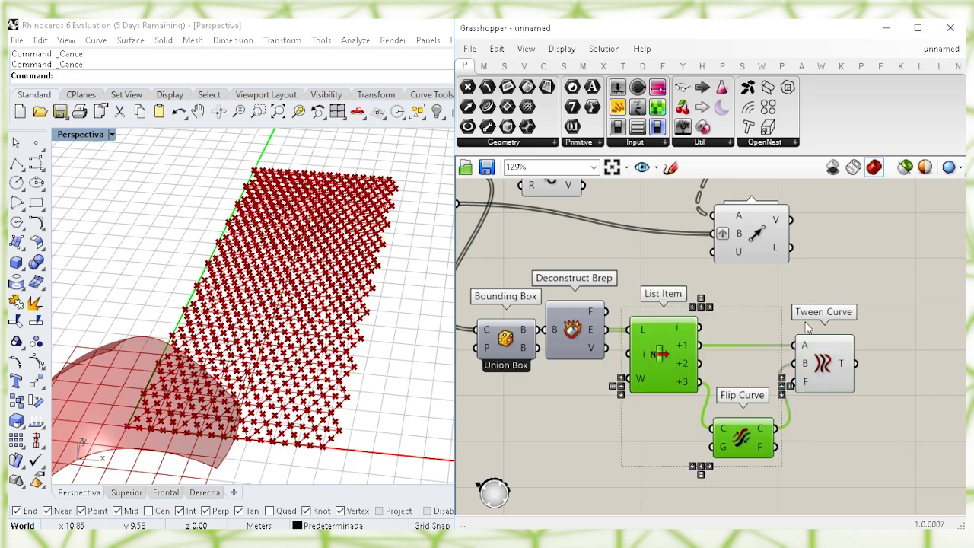
pyautogui.click(819, 366)
pyautogui.click(834, 413)
# Add a Point On Curve component beside Tween Curve.
pyautogui.moveTo(837, 413); pyautogui.dragTo(734, 387, button='right')
pyautogui.click(730, 339)
pyautogui.click(804, 321)
pyautogui.doubleClick(805, 323)
pyautogui.write('poin')
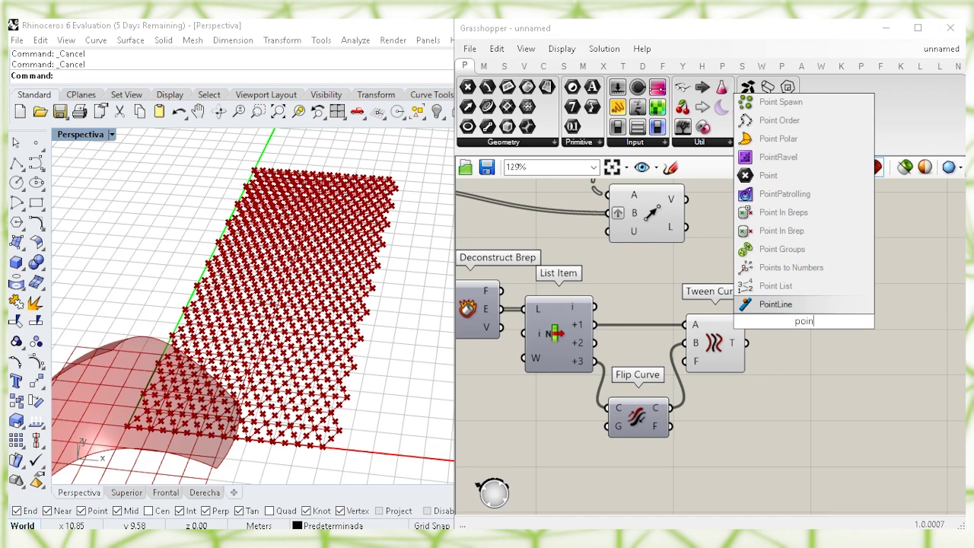
pyautogui.write('t on curv')
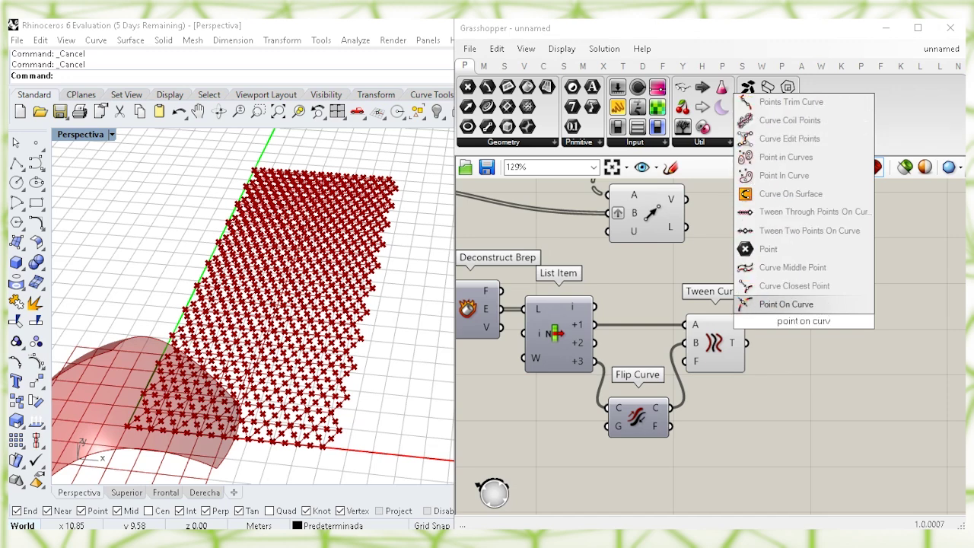
pyautogui.click(786, 303)
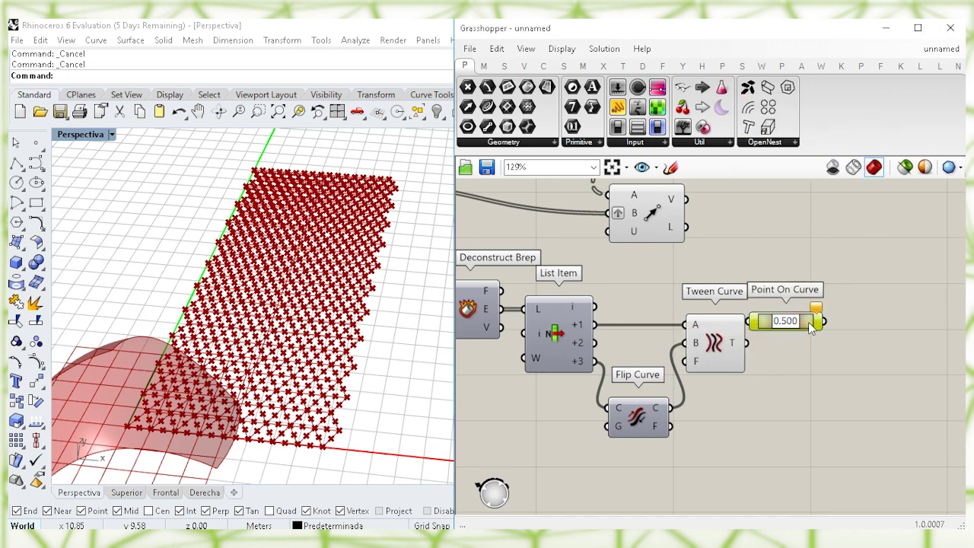
pyautogui.moveTo(807, 323); pyautogui.dragTo(832, 321)
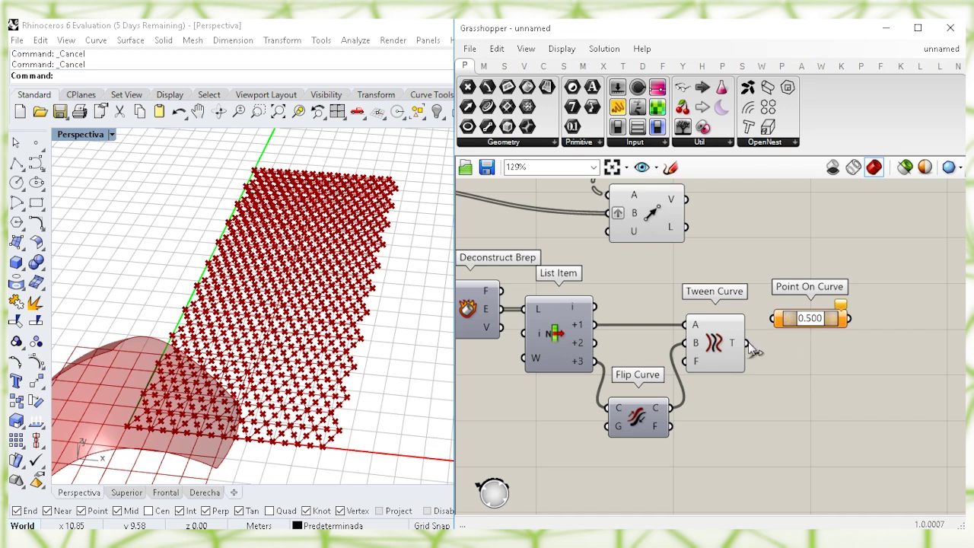
# Feed Tween Curve's T output into Point On Curve and two copies of it, setting the copies to 3/4 and 1/4.
pyautogui.moveTo(833, 323); pyautogui.dragTo(832, 437)
pyautogui.click(818, 308)
pyautogui.rightClick(828, 362)
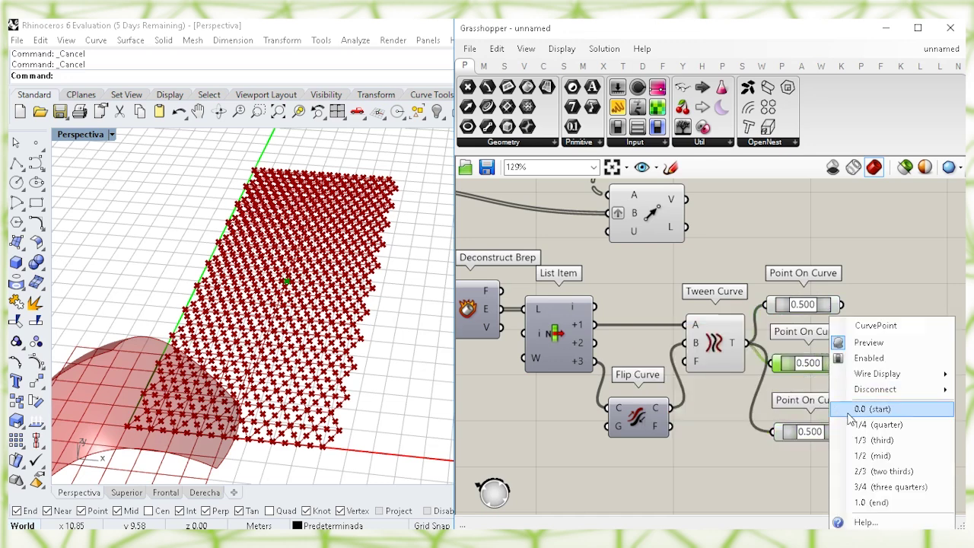
pyautogui.click(862, 487)
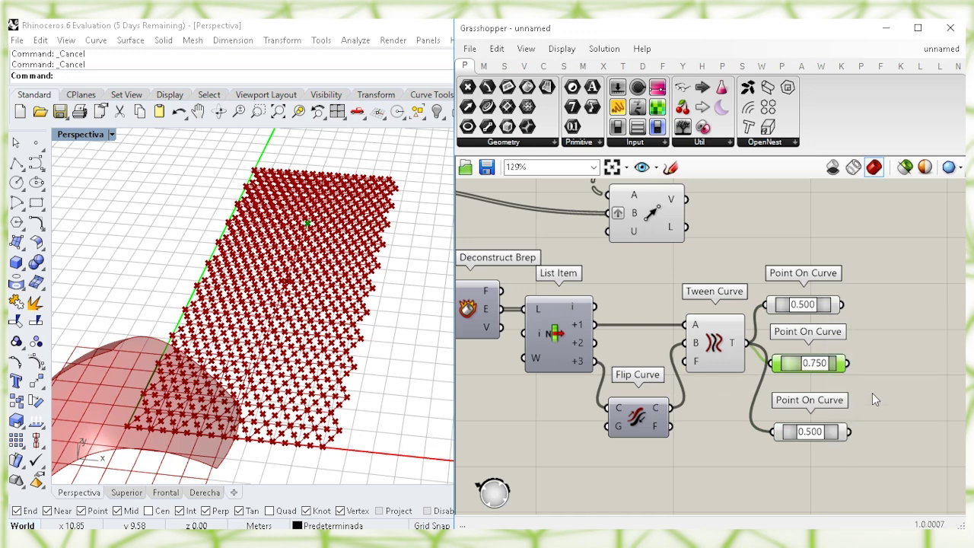
pyautogui.rightClick(837, 440)
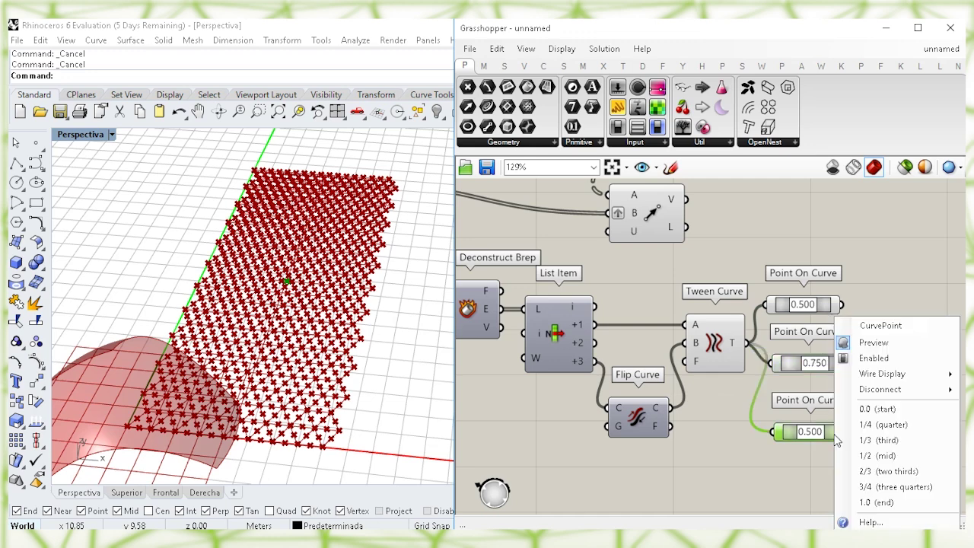
pyautogui.click(883, 424)
pyautogui.moveTo(875, 440); pyautogui.dragTo(821, 254)
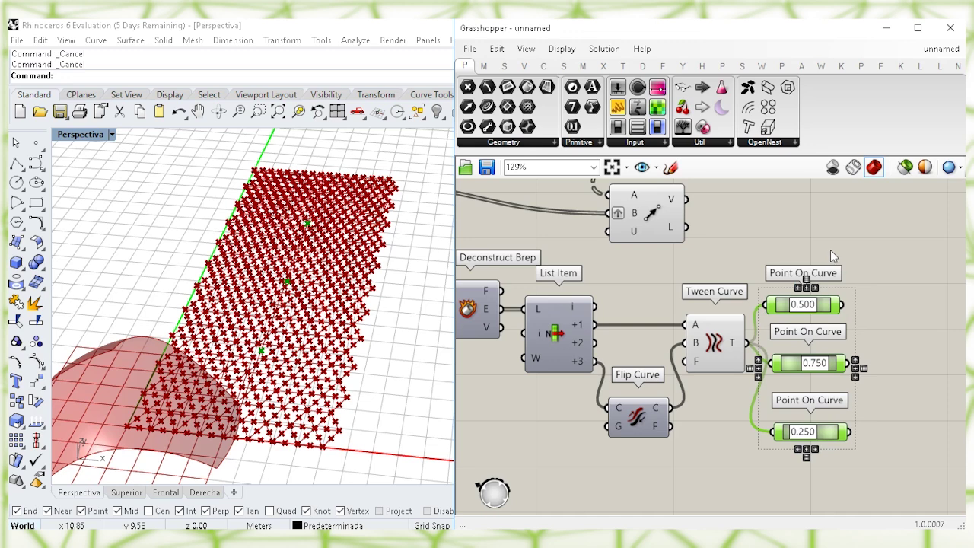
pyautogui.click(849, 239)
# Add a Merge component and connect the 0.500, 0.750 and 0.250 Point On Curve outputs to its D1, D2 and D3 inputs.
pyautogui.moveTo(874, 306); pyautogui.dragTo(815, 327, button='right')
pyautogui.doubleClick(821, 346)
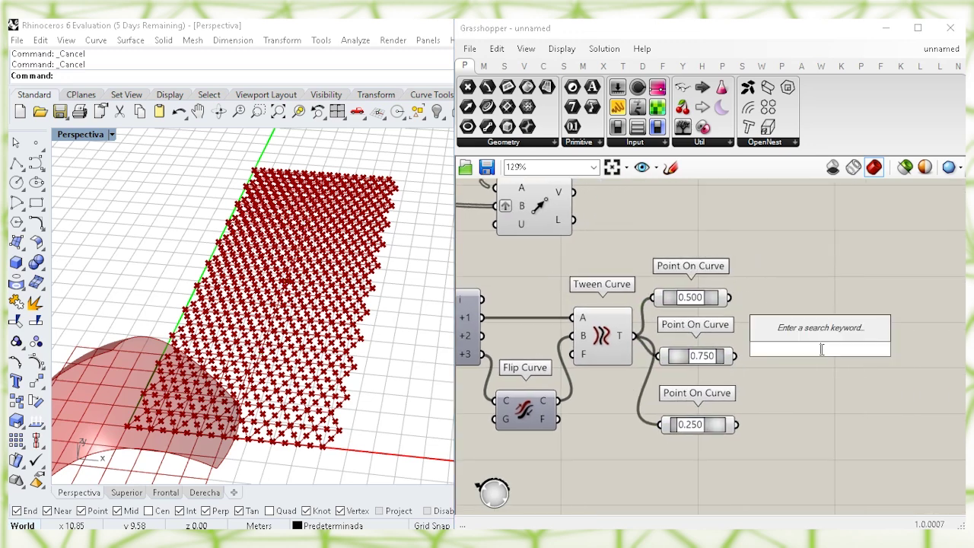
pyautogui.write('merge')
pyautogui.press('Return')
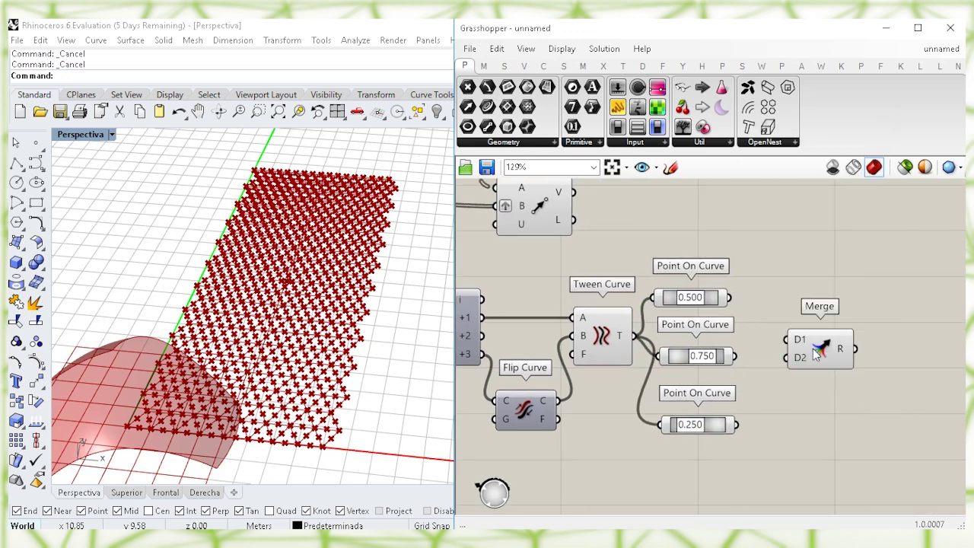
pyautogui.click(813, 350)
pyautogui.moveTo(736, 359); pyautogui.dragTo(736, 359)
pyautogui.moveTo(784, 367); pyautogui.dragTo(737, 424)
pyautogui.moveTo(812, 355); pyautogui.dragTo(789, 369)
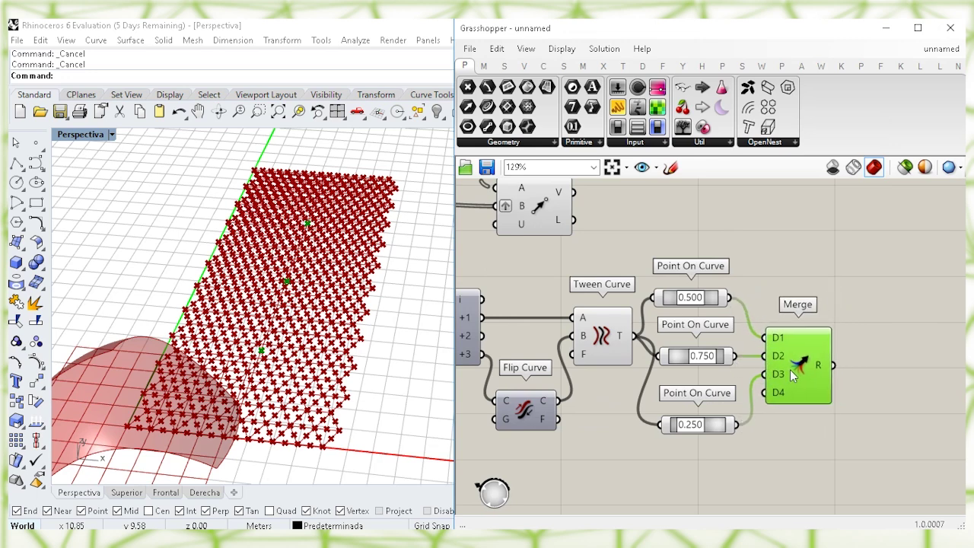
# Add a Sphere component beside Merge and connect Merge's R output to its B input.
pyautogui.moveTo(876, 370); pyautogui.dragTo(792, 356, button='right')
pyautogui.doubleClick(786, 347)
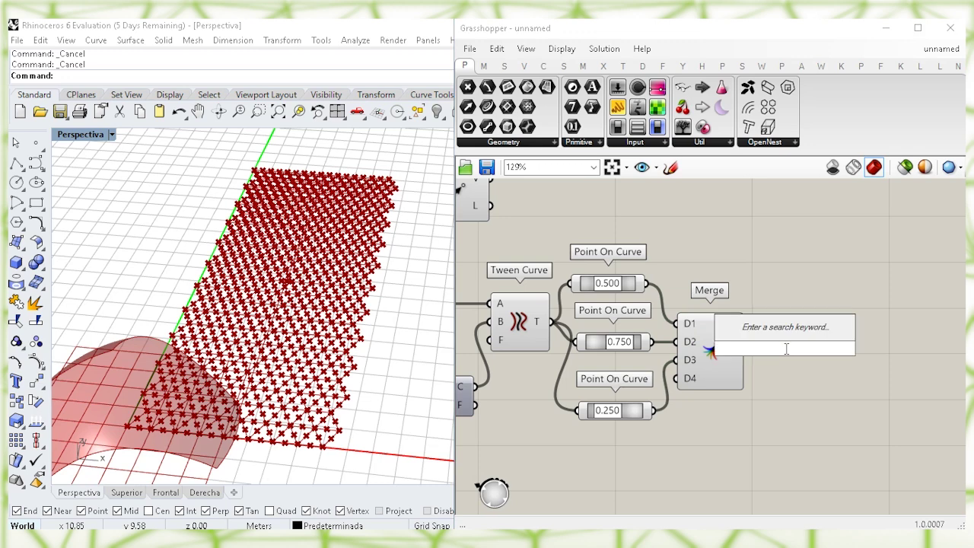
pyautogui.write('sph')
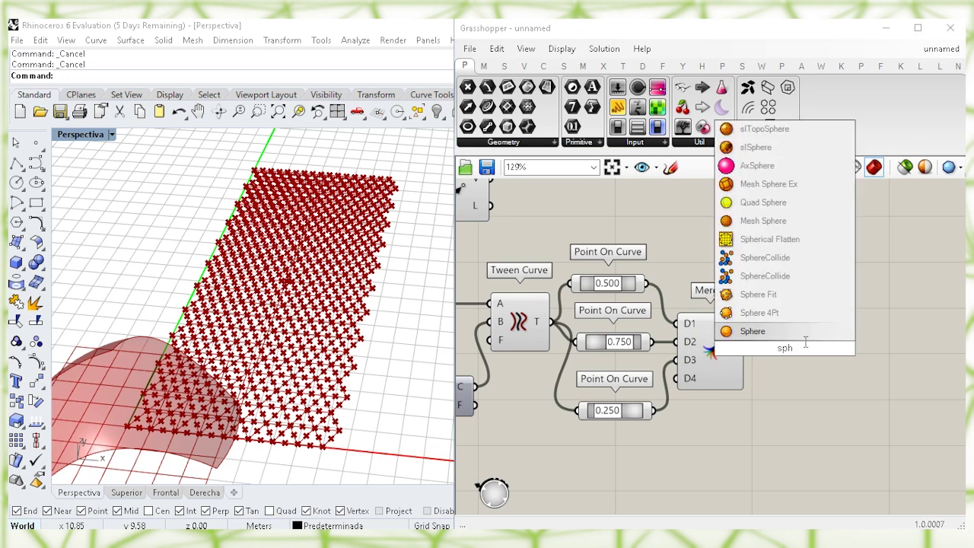
pyautogui.click(822, 331)
pyautogui.moveTo(782, 350); pyautogui.dragTo(745, 350)
pyautogui.moveTo(807, 369); pyautogui.dragTo(824, 375)
pyautogui.click(762, 439)
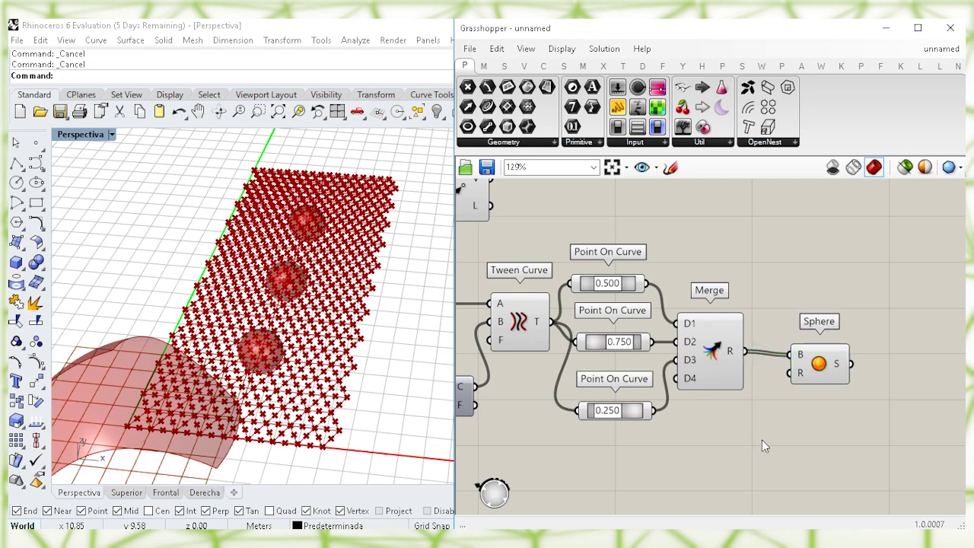
# Create a number slider set to 1.904 and connect it to the Sphere's R radius input.
pyautogui.doubleClick(700, 427)
pyautogui.write('1')
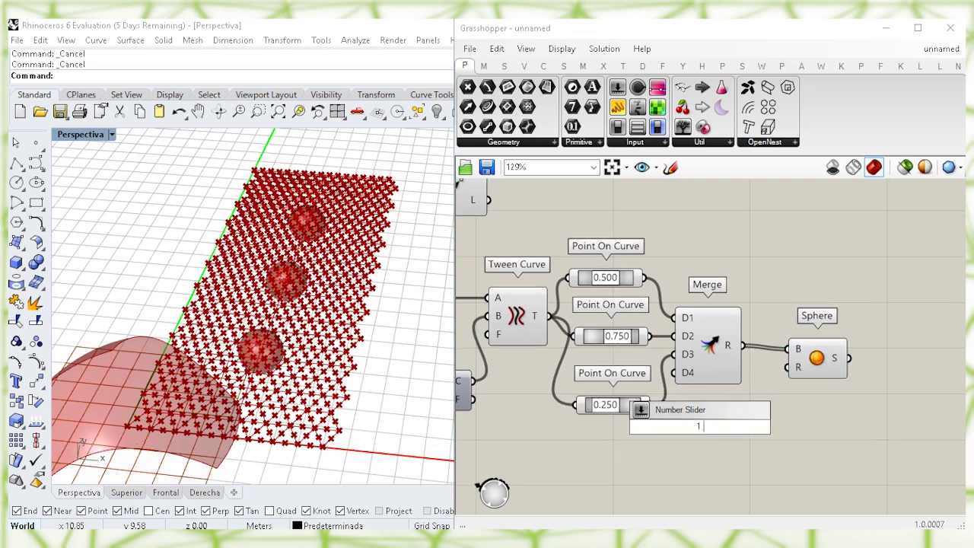
pyautogui.press('Return')
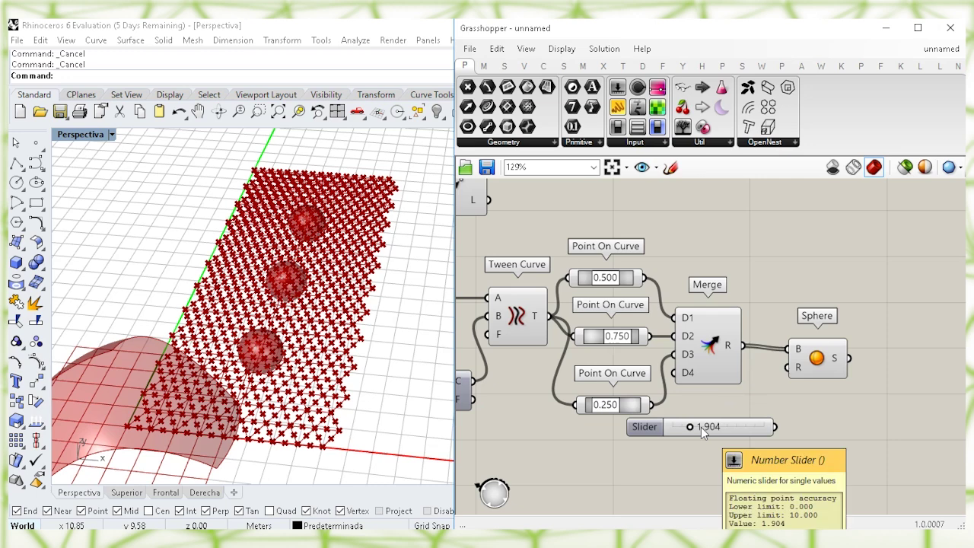
pyautogui.click(702, 431)
pyautogui.moveTo(732, 429); pyautogui.dragTo(727, 436)
pyautogui.moveTo(807, 351); pyautogui.dragTo(814, 347)
pyautogui.click(802, 291)
pyautogui.click(744, 433)
pyautogui.click(821, 355)
# Add a Pull Point component above Sphere and connect Sphere's S output to its G input.
pyautogui.moveTo(810, 299); pyautogui.dragTo(746, 381, button='right')
pyautogui.click(773, 349)
pyautogui.doubleClick(762, 334)
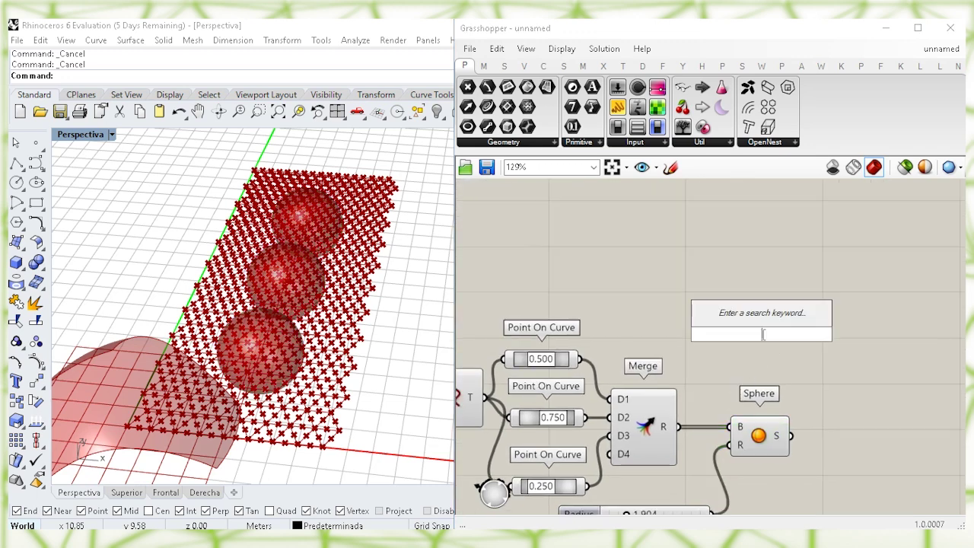
pyautogui.write('pull po')
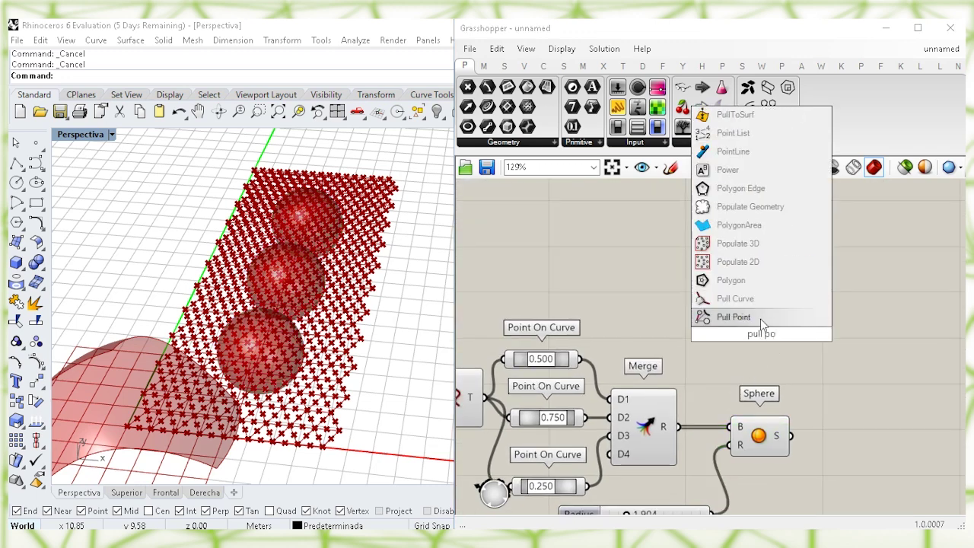
pyautogui.press('Return')
pyautogui.click(791, 386)
pyautogui.click(778, 436)
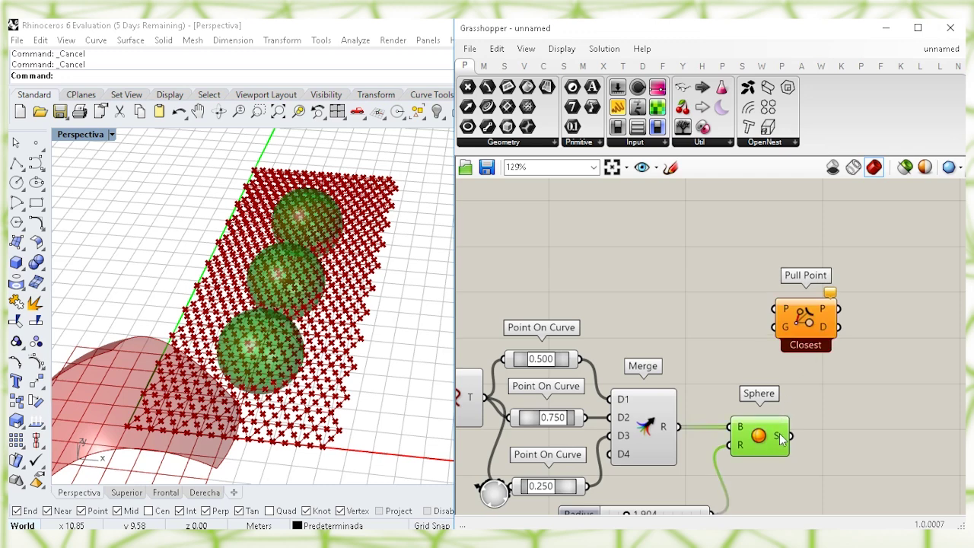
pyautogui.moveTo(757, 356); pyautogui.dragTo(828, 320)
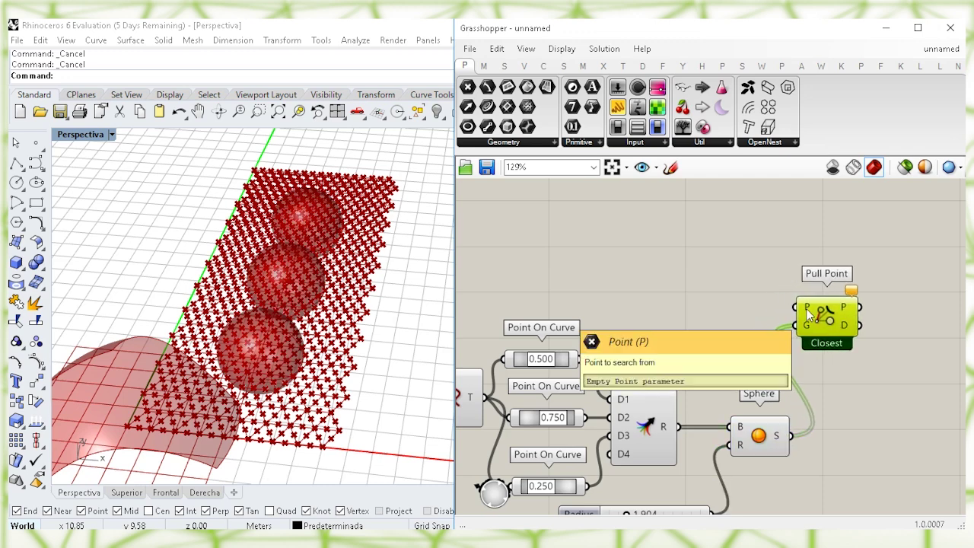
# Connect the output of the Point On Curve component fed by Explode to Pull Point's P input.
pyautogui.scroll(-2, 677, 299)
pyautogui.moveTo(675, 300); pyautogui.dragTo(726, 312, button='right')
pyautogui.moveTo(626, 286); pyautogui.dragTo(681, 304, button='right')
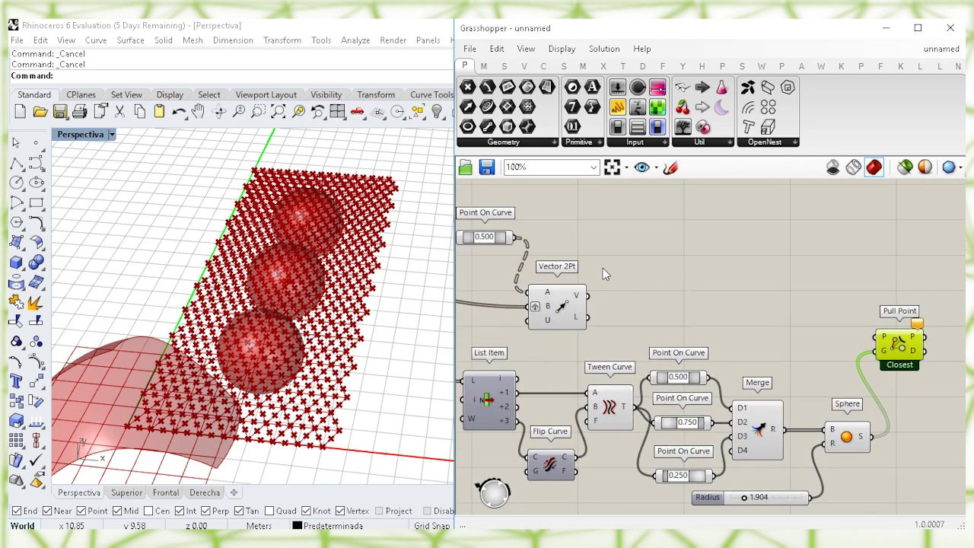
pyautogui.moveTo(597, 266); pyautogui.dragTo(620, 268, button='right')
pyautogui.click(503, 242)
pyautogui.moveTo(640, 232); pyautogui.dragTo(730, 234, button='right')
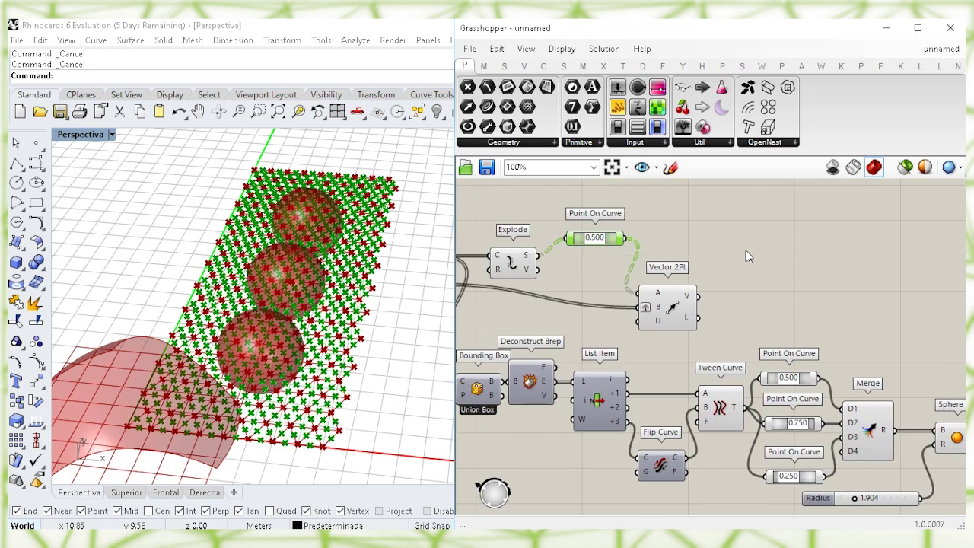
pyautogui.click(745, 250)
pyautogui.moveTo(644, 244); pyautogui.dragTo(573, 243, button='right')
pyautogui.moveTo(554, 236); pyautogui.dragTo(919, 337)
pyautogui.moveTo(709, 308); pyautogui.dragTo(615, 304, button='right')
pyautogui.moveTo(510, 308); pyautogui.dragTo(722, 338)
pyautogui.moveTo(833, 309); pyautogui.dragTo(852, 288)
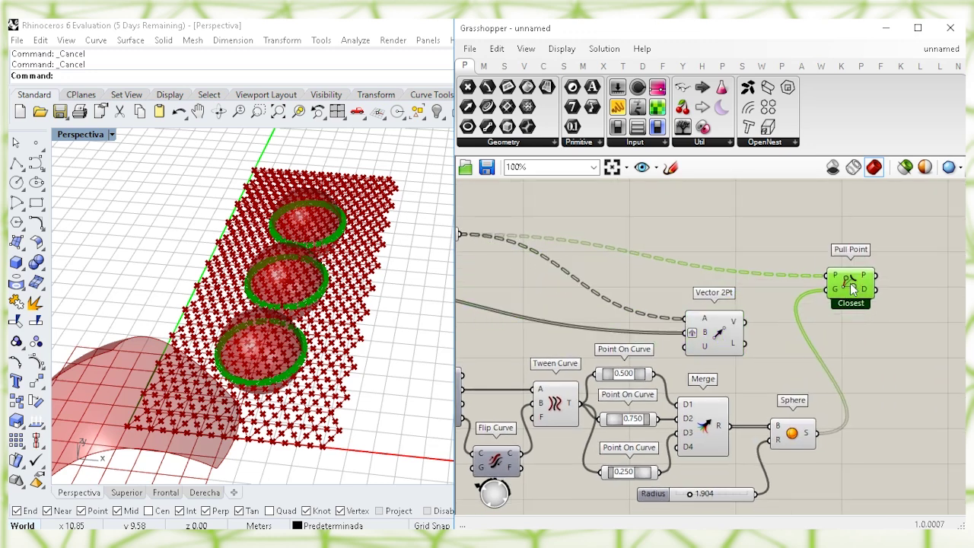
# Rearrange the canvas so that Vector 2Pt sits above the wires and Pull Point lies below it, above Sphere.
pyautogui.click(866, 347)
pyautogui.moveTo(866, 346); pyautogui.dragTo(791, 343, button='right')
pyautogui.moveTo(777, 291); pyautogui.dragTo(798, 331)
pyautogui.moveTo(640, 326); pyautogui.dragTo(663, 259)
pyautogui.moveTo(799, 323); pyautogui.dragTo(773, 336)
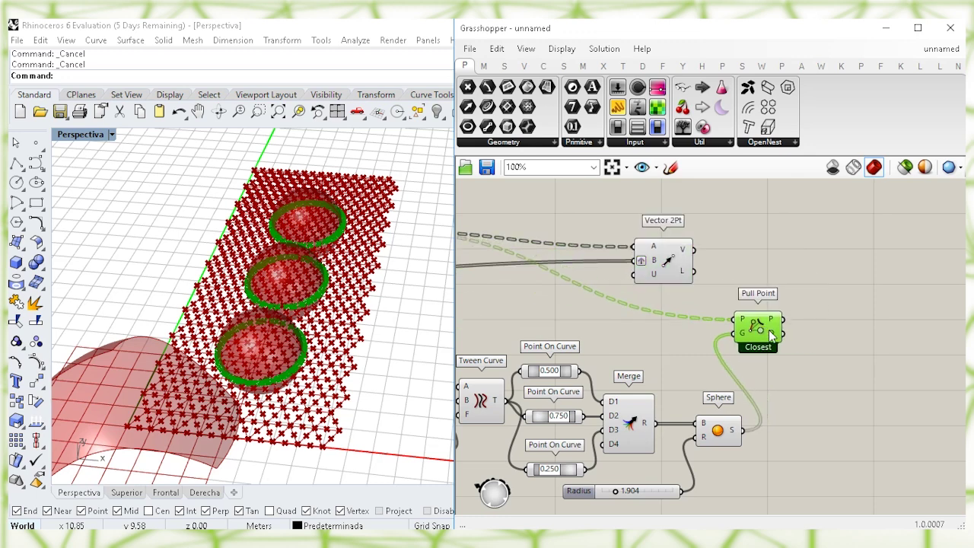
# Add a Remap Numbers component beside Pull Point and connect Pull Point's D output to its V input.
pyautogui.moveTo(848, 348); pyautogui.dragTo(806, 349, button='right')
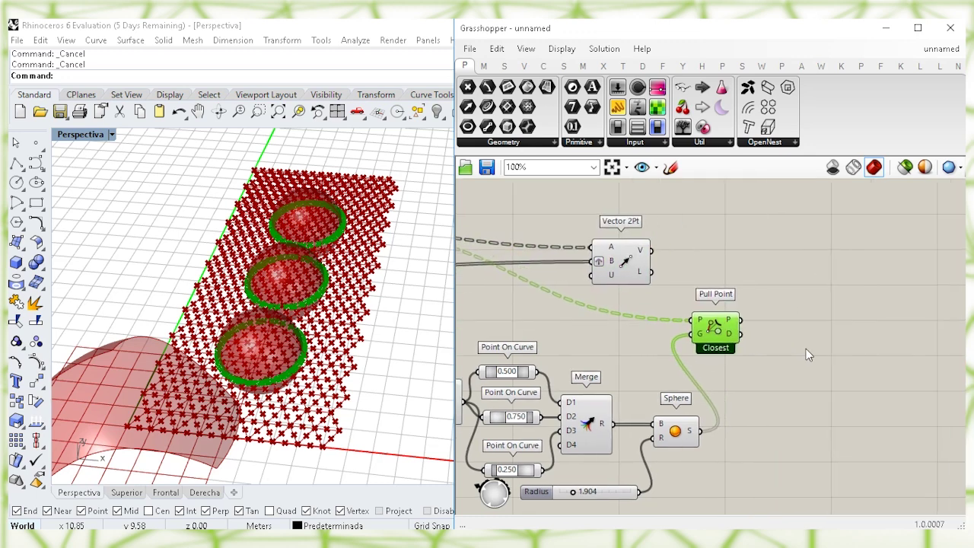
pyautogui.click(807, 346)
pyautogui.doubleClick(809, 342)
pyautogui.write('rem')
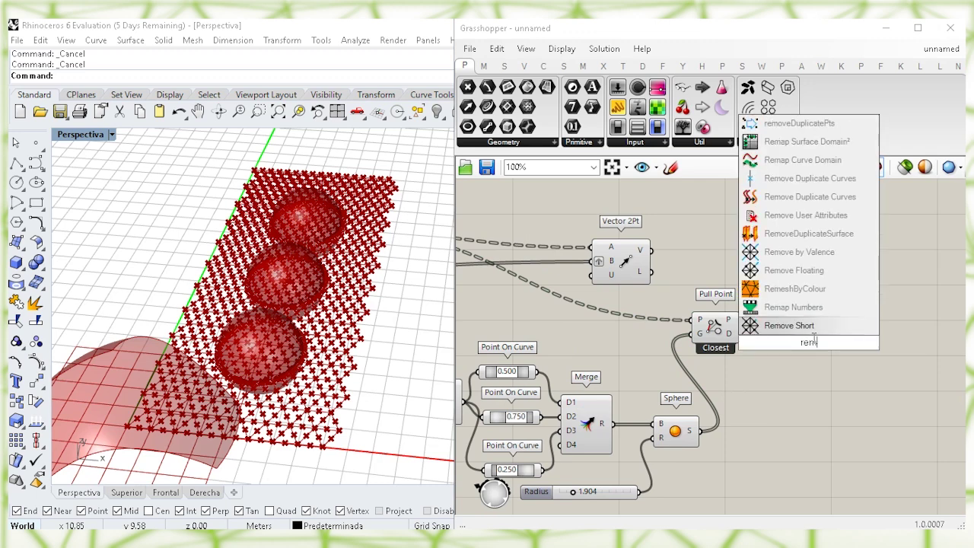
pyautogui.click(827, 310)
pyautogui.moveTo(796, 325); pyautogui.dragTo(824, 355)
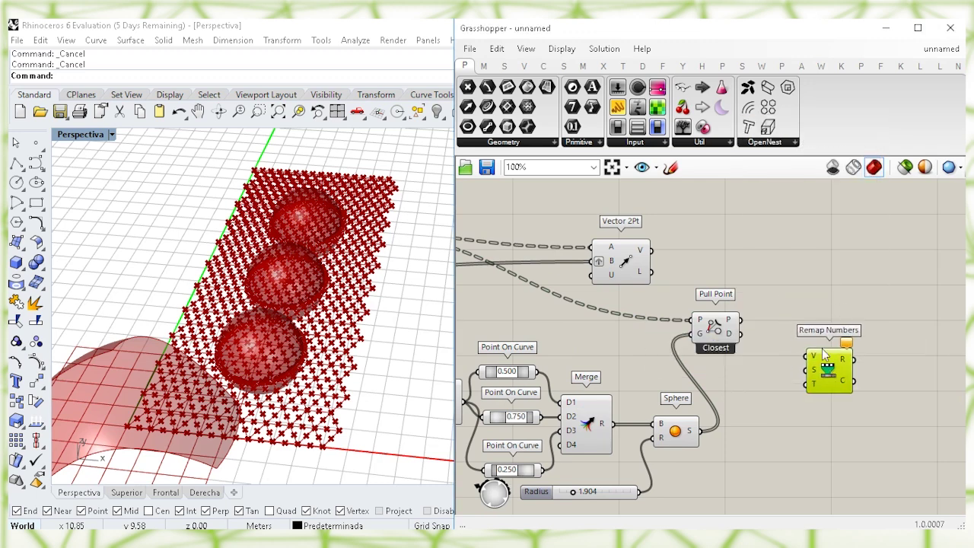
pyautogui.click(810, 295)
pyautogui.moveTo(740, 333); pyautogui.dragTo(857, 363)
pyautogui.click(809, 409)
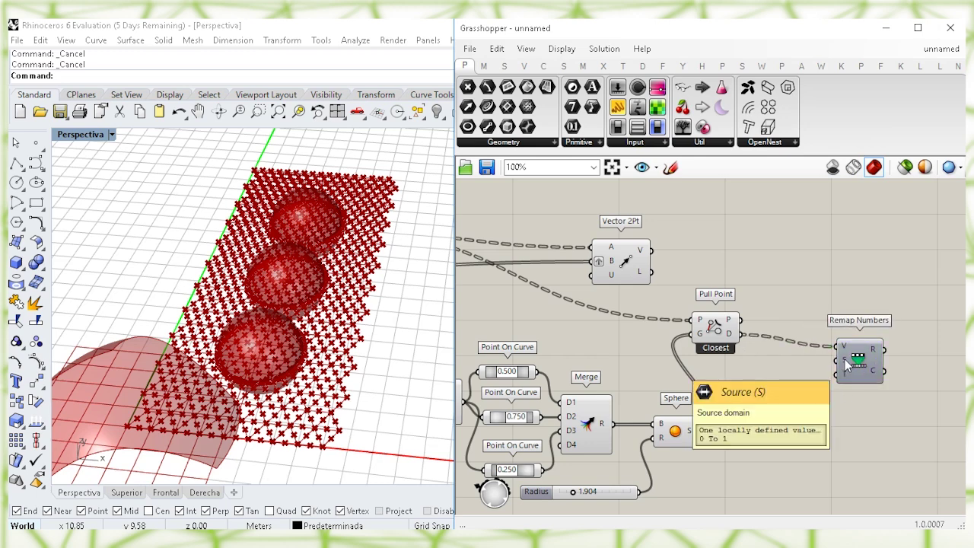
pyautogui.moveTo(850, 364); pyautogui.dragTo(850, 351)
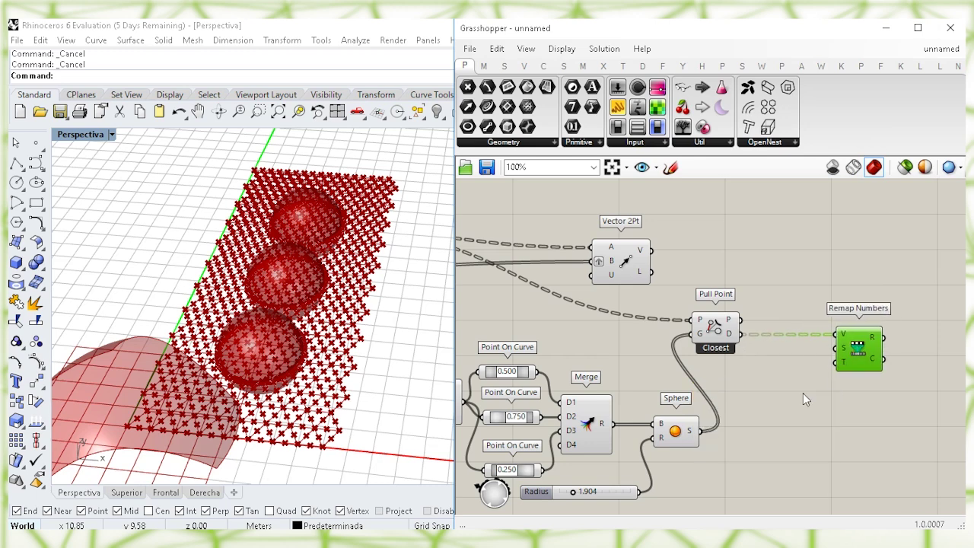
# Add a Construct Domain component below Remap Numbers.
pyautogui.scroll(2, 804, 392)
pyautogui.doubleClick(712, 411)
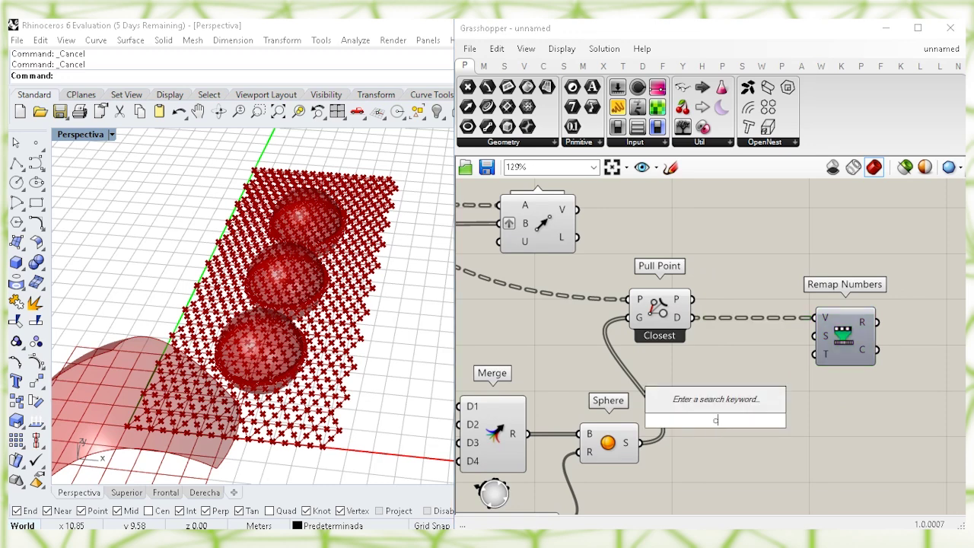
pyautogui.write('construct dom')
pyautogui.click(735, 404)
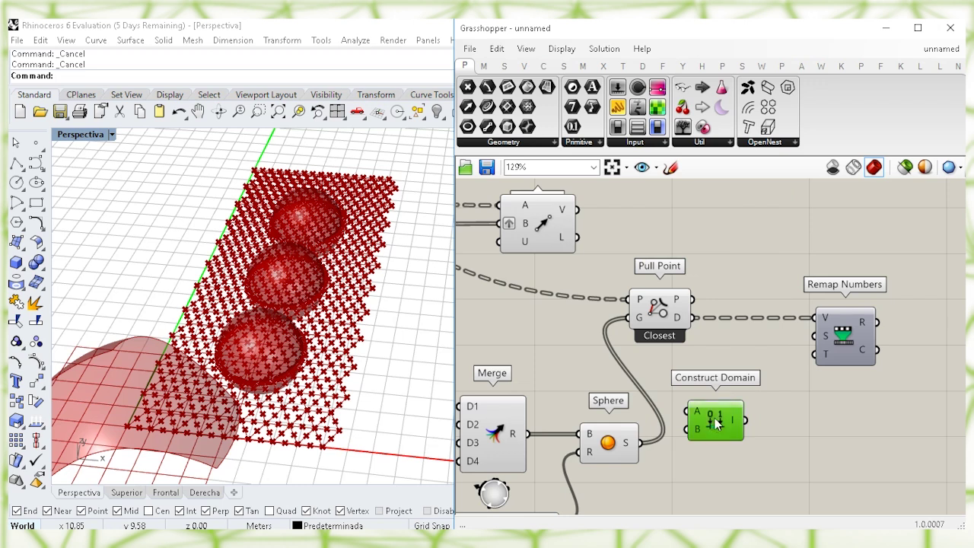
# Add a number slider with the value 0.900 and arrange it beside Construct Domain, moving Sphere out of the way.
pyautogui.doubleClick(674, 396)
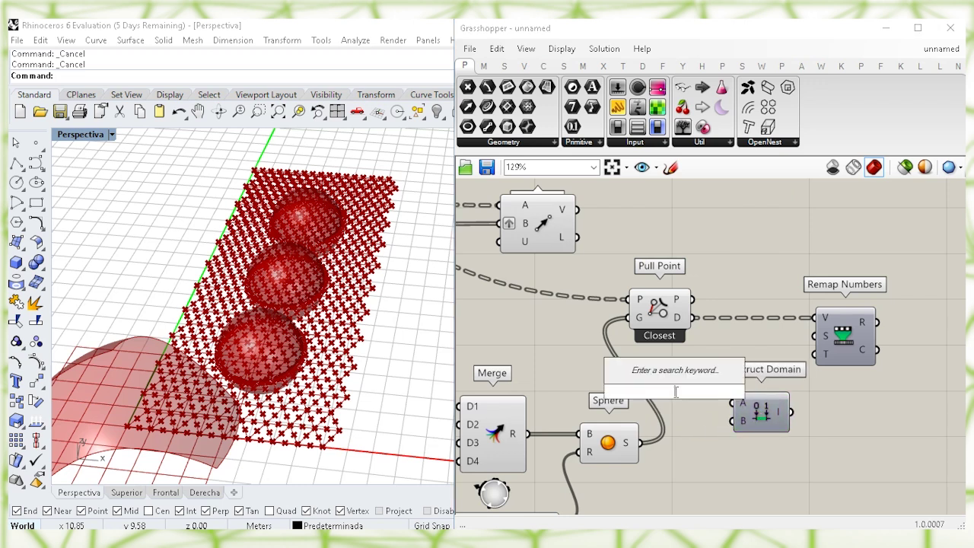
pyautogui.write('0.90')
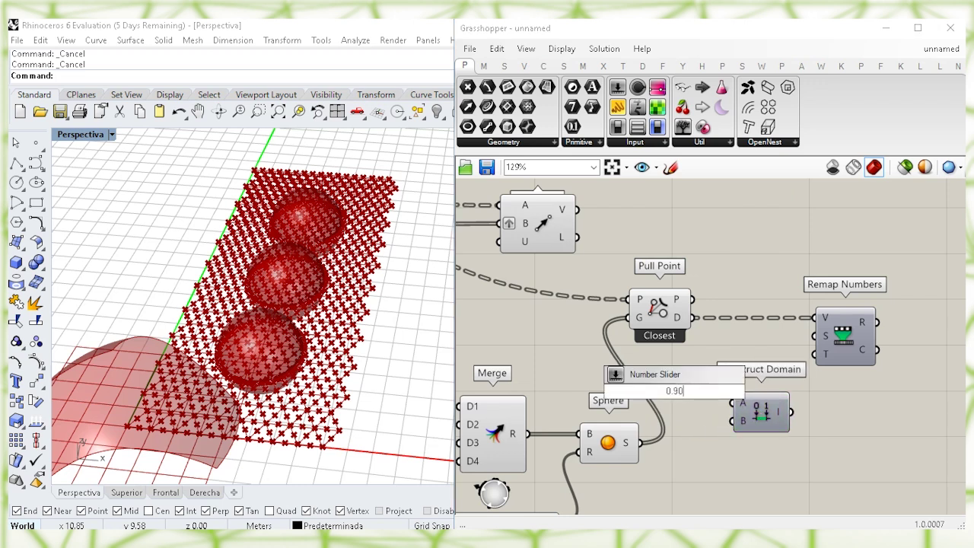
pyautogui.press('Return')
pyautogui.moveTo(763, 414); pyautogui.dragTo(782, 411)
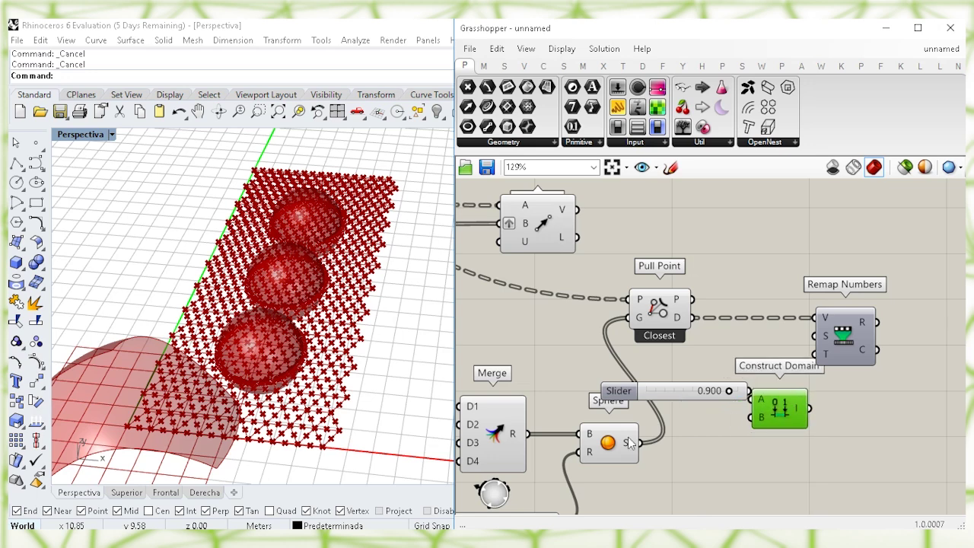
pyautogui.moveTo(614, 438); pyautogui.dragTo(612, 458)
pyautogui.moveTo(657, 390); pyautogui.dragTo(639, 391)
# Connect the 0.900 slider to Construct Domain's A input and Construct Domain's output to Remap Numbers' T input.
pyautogui.moveTo(749, 397); pyautogui.dragTo(780, 398)
pyautogui.moveTo(698, 394); pyautogui.dragTo(663, 394)
pyautogui.moveTo(781, 398); pyautogui.dragTo(768, 399)
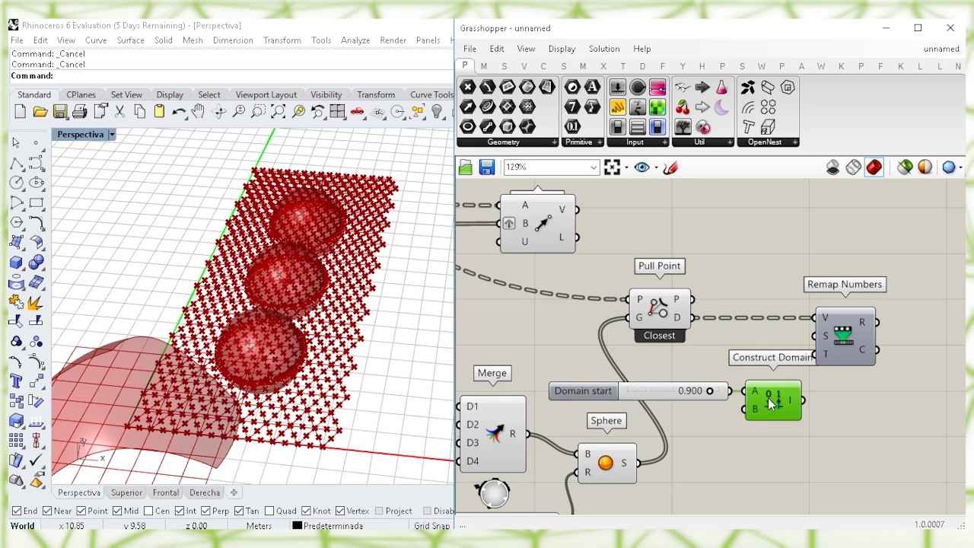
pyautogui.moveTo(820, 362); pyautogui.dragTo(868, 363)
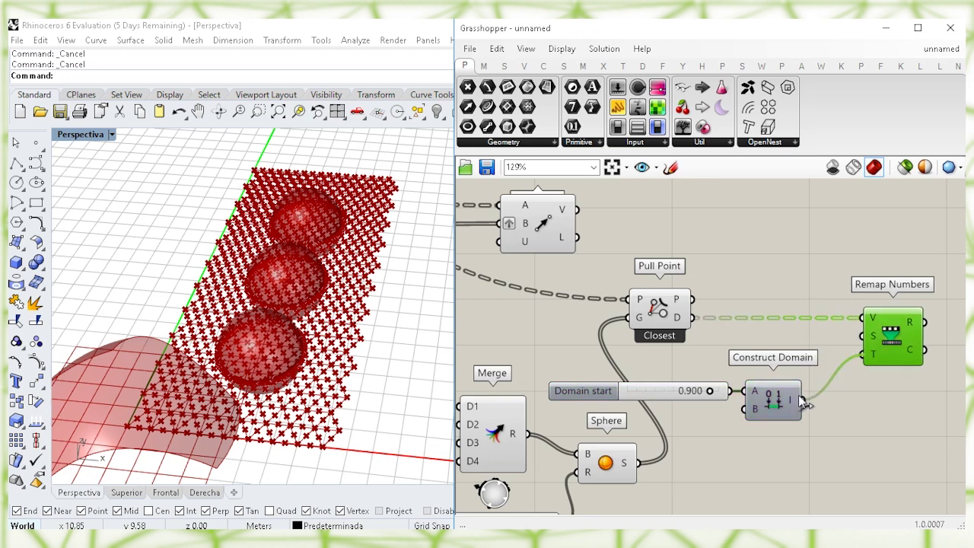
pyautogui.moveTo(772, 407); pyautogui.dragTo(808, 384, button='right')
# Add a number slider with the value 0.00 below the first one and connect it to Construct Domain's B input.
pyautogui.doubleClick(735, 415)
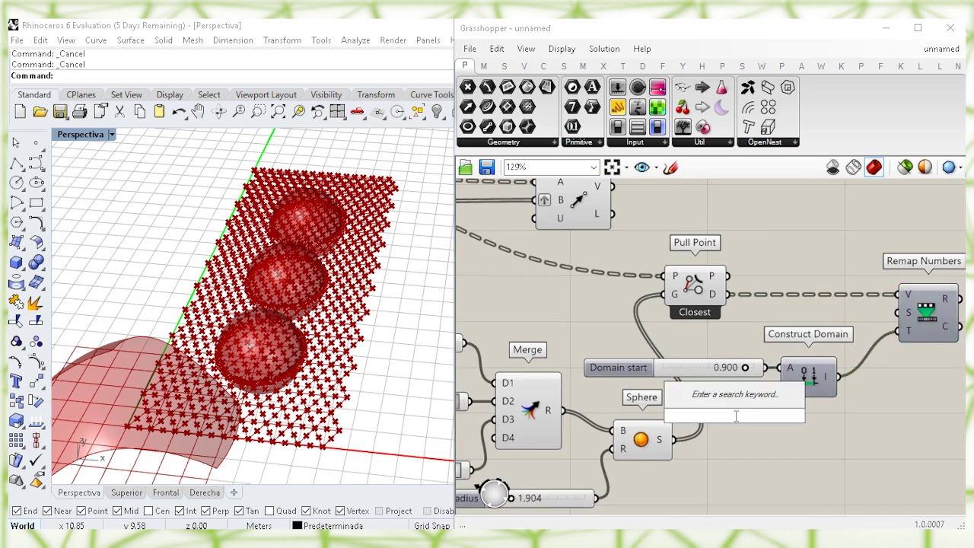
pyautogui.write('0.')
pyautogui.press('Return')
pyautogui.moveTo(754, 417); pyautogui.dragTo(679, 396)
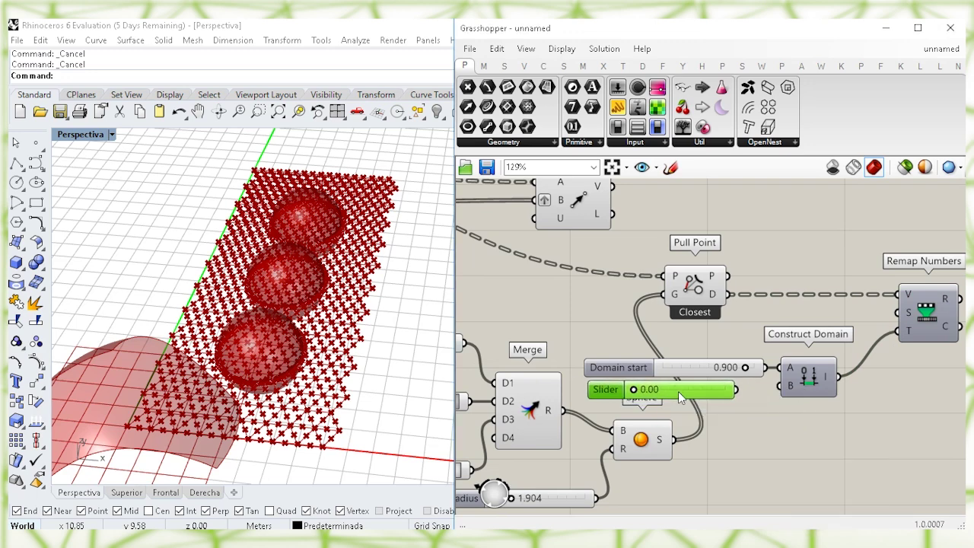
pyautogui.click(656, 446)
pyautogui.click(764, 310)
# Add a Multiplication component and place it above and beyond Remap Numbers.
pyautogui.moveTo(821, 276); pyautogui.dragTo(773, 333, button='right')
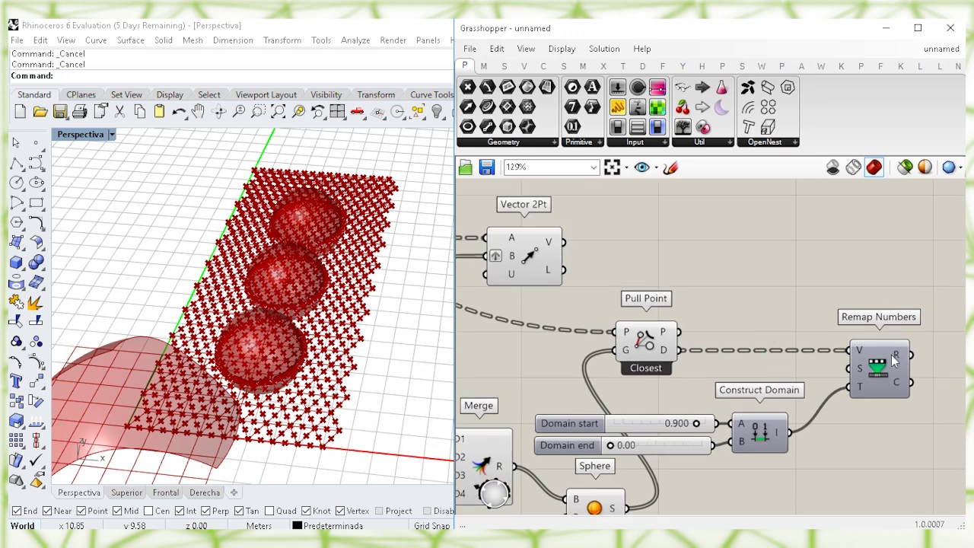
pyautogui.moveTo(880, 302); pyautogui.dragTo(837, 312, button='right')
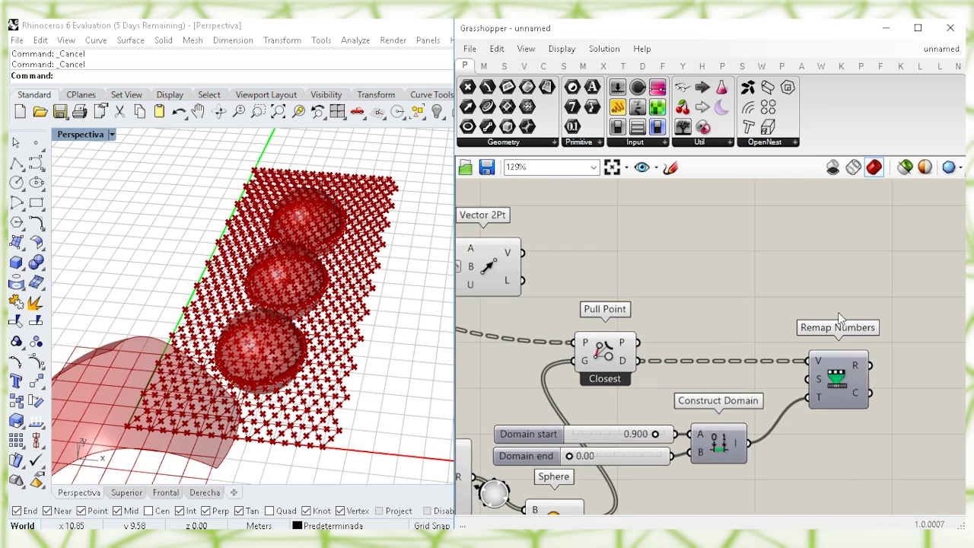
pyautogui.doubleClick(824, 288)
pyautogui.write('mul')
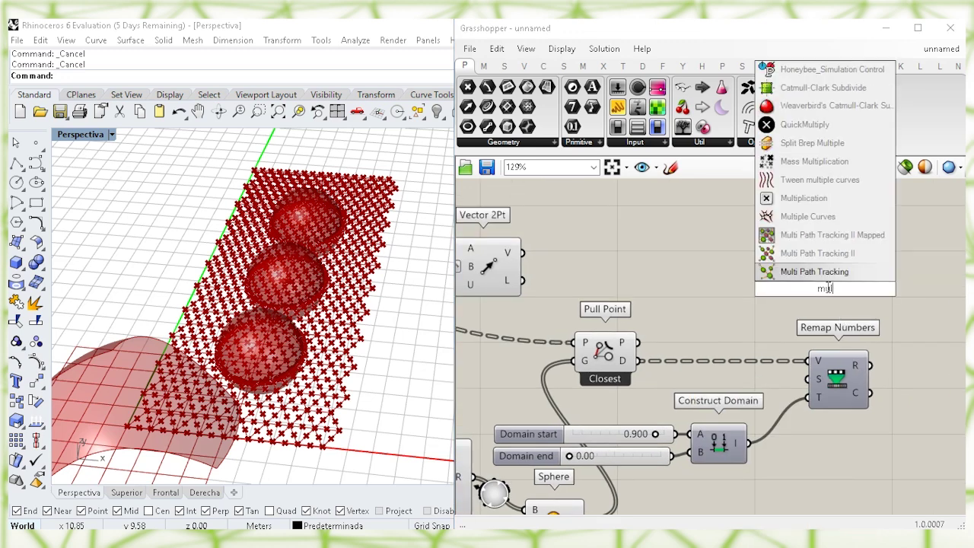
pyautogui.click(803, 198)
pyautogui.click(823, 297)
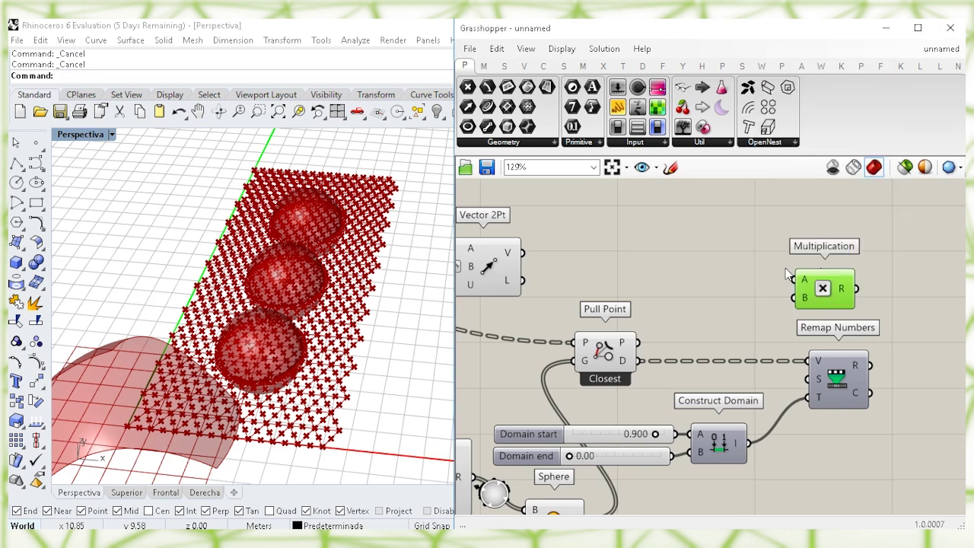
pyautogui.scroll(-2, 823, 297)
pyautogui.moveTo(812, 293); pyautogui.dragTo(881, 290)
# Connect Remap Numbers' clipped output C to Multiplication's B input.
pyautogui.click(841, 375)
pyautogui.moveTo(841, 375); pyautogui.dragTo(820, 382)
pyautogui.click(871, 418)
pyautogui.moveTo(827, 384)
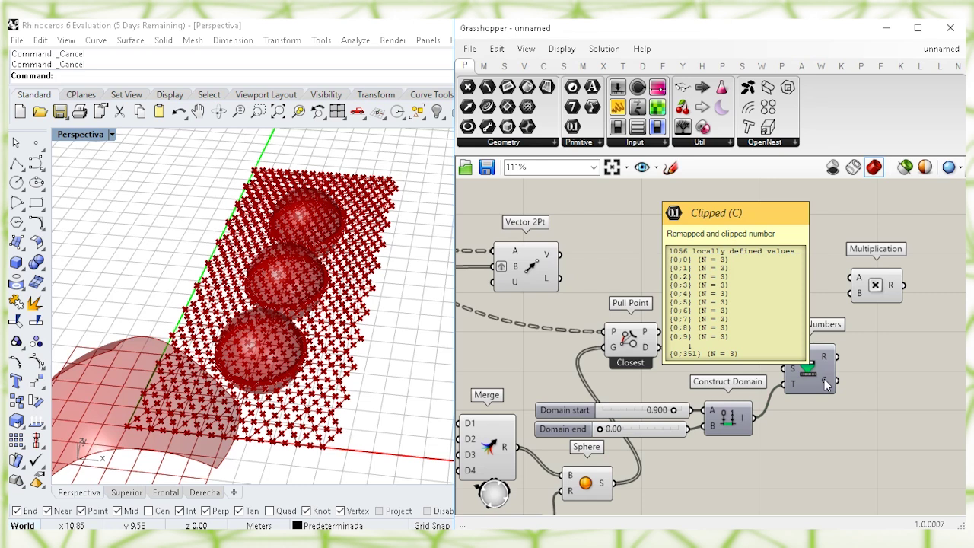
pyautogui.moveTo(879, 291); pyautogui.dragTo(893, 291)
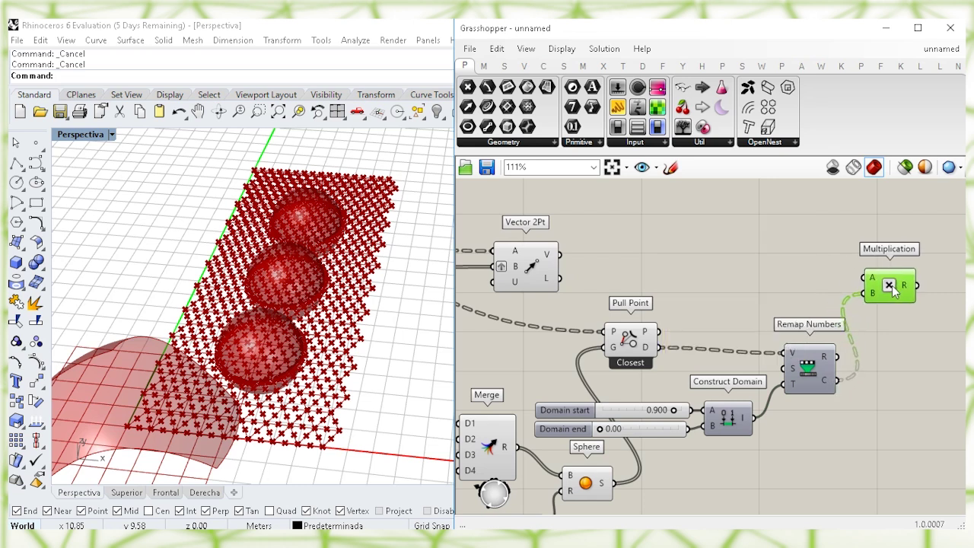
# Connect Vector 2Pt's V output to Multiplication's A input and align Multiplication with that wire.
pyautogui.click(797, 277)
pyautogui.click(543, 274)
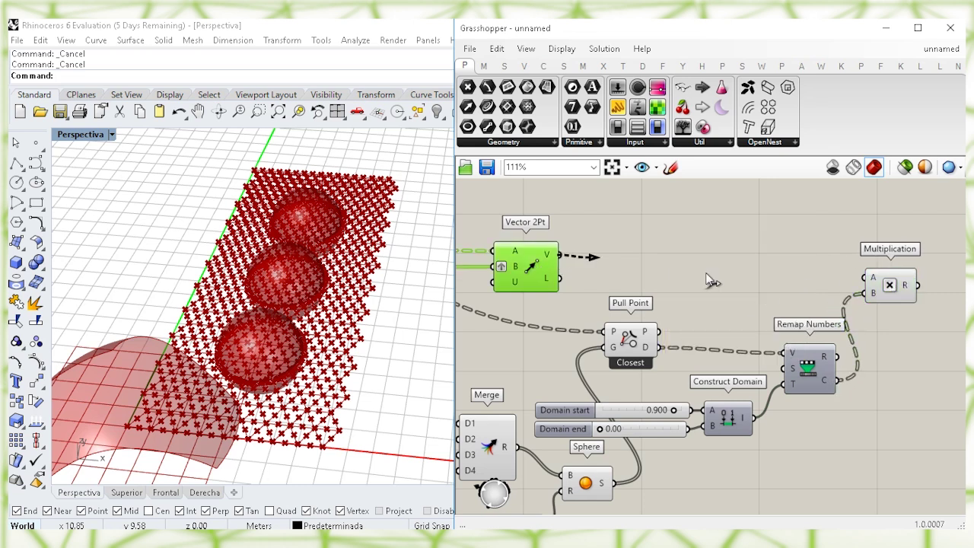
pyautogui.moveTo(892, 292); pyautogui.dragTo(886, 270)
pyautogui.click(905, 324)
# Add a Move component beyond Multiplication and connect Multiplication's R output to its T input.
pyautogui.moveTo(905, 324); pyautogui.dragTo(814, 368, button='right')
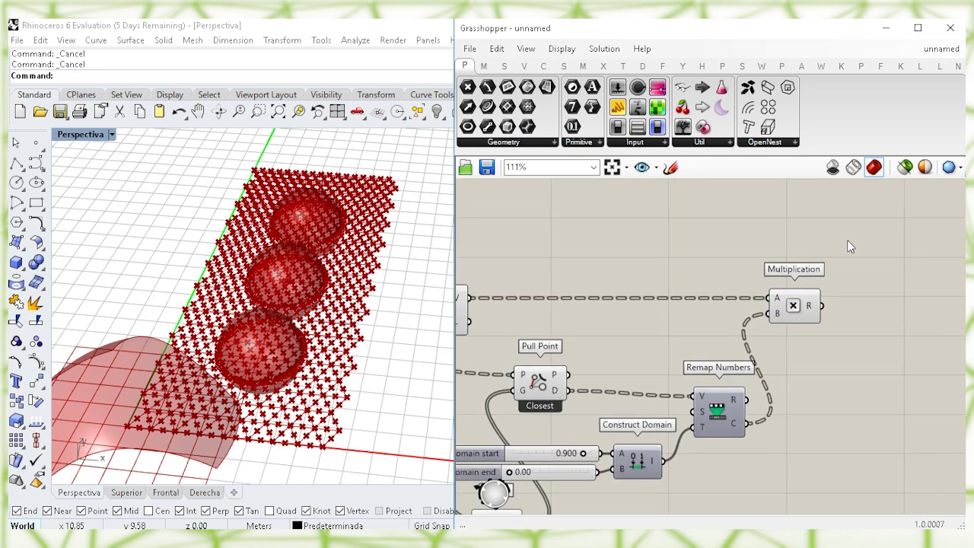
pyautogui.doubleClick(849, 248)
pyautogui.write('move')
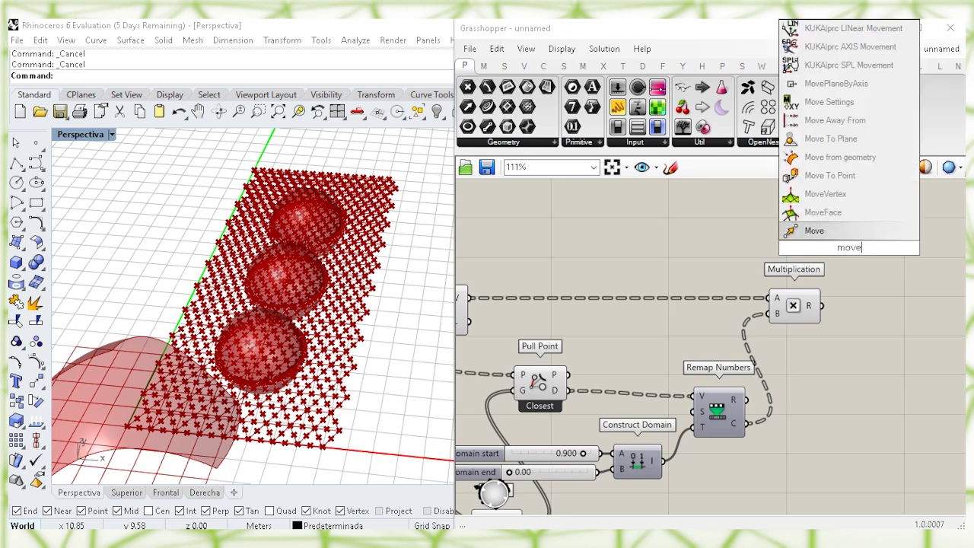
pyautogui.click(856, 232)
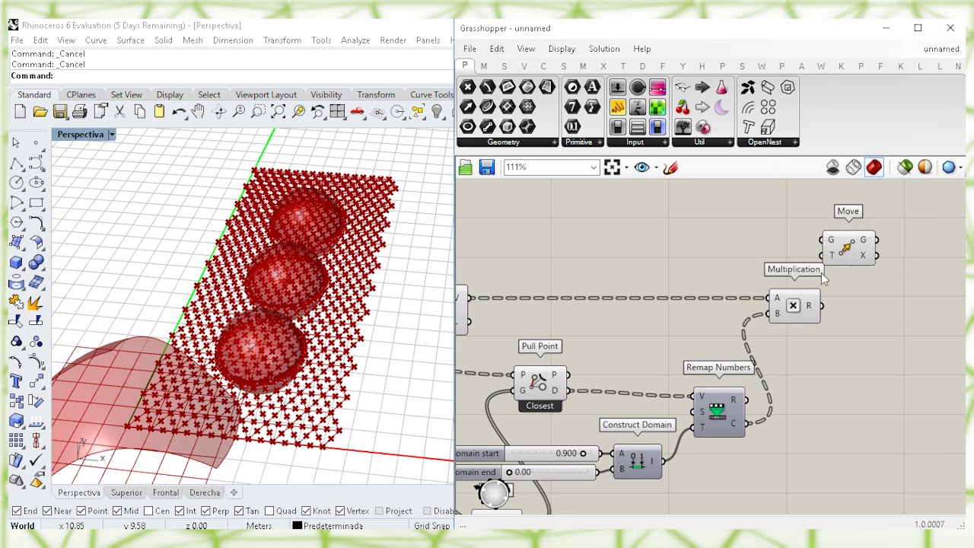
pyautogui.click(806, 316)
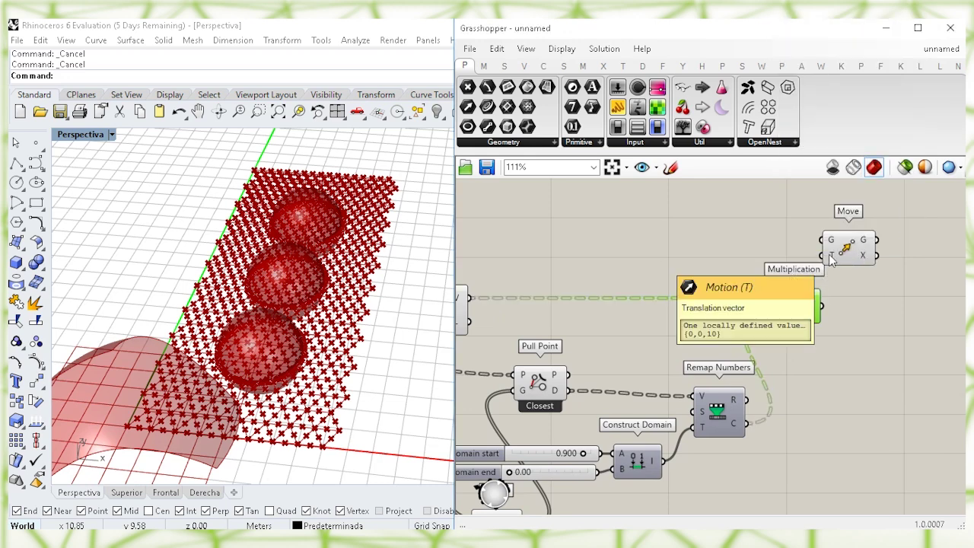
pyautogui.moveTo(846, 248); pyautogui.dragTo(875, 248)
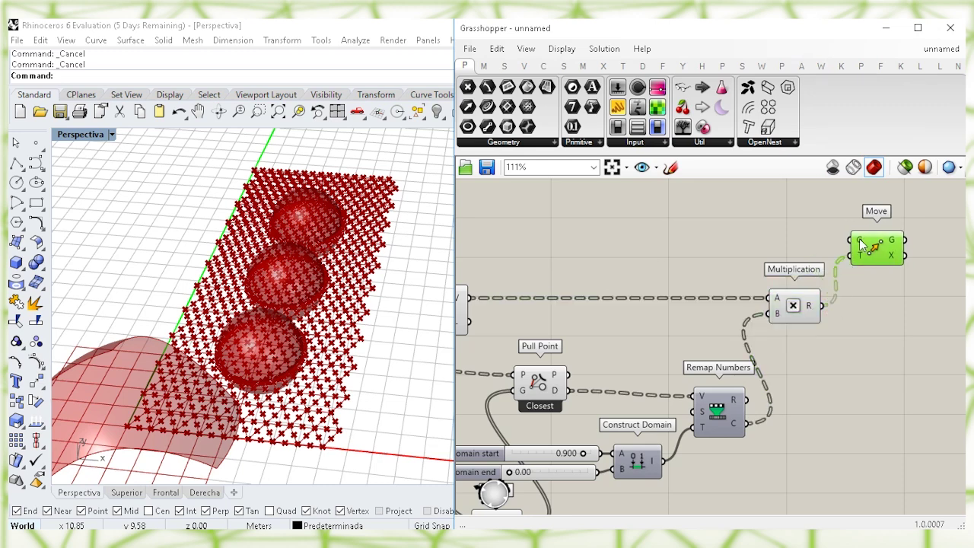
# Raise the Point On Curve component fed by Explode and connect its output to Move's G input.
pyautogui.click(707, 243)
pyautogui.moveTo(643, 223); pyautogui.dragTo(784, 281, button='right')
pyautogui.scroll(-1, 664, 253)
pyautogui.moveTo(656, 260); pyautogui.dragTo(735, 255, button='right')
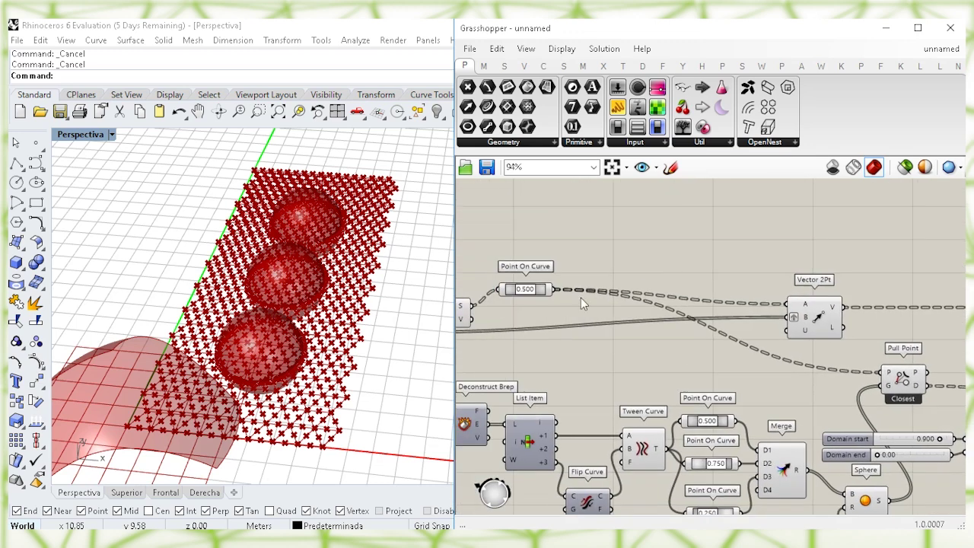
pyautogui.click(543, 288)
pyautogui.moveTo(549, 283); pyautogui.dragTo(565, 251)
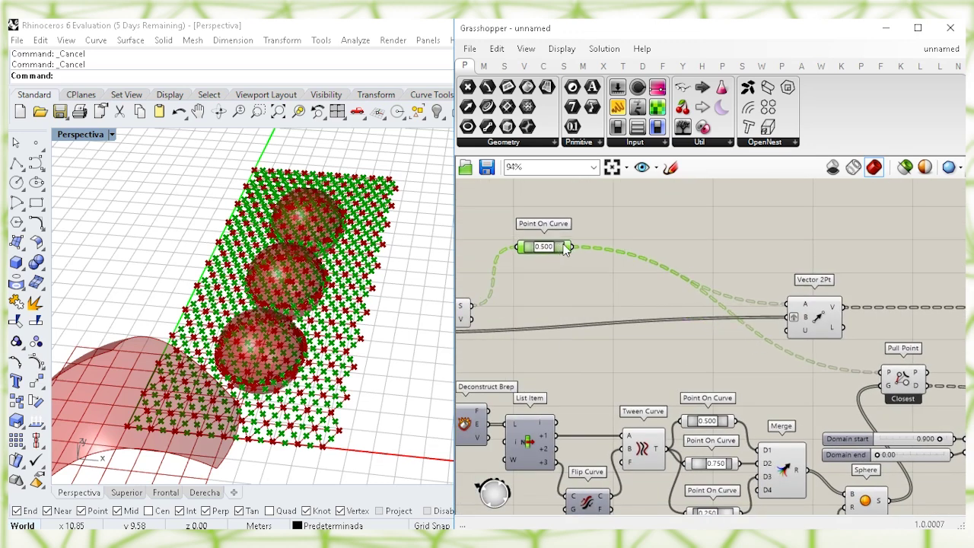
pyautogui.scroll(-3, 672, 247)
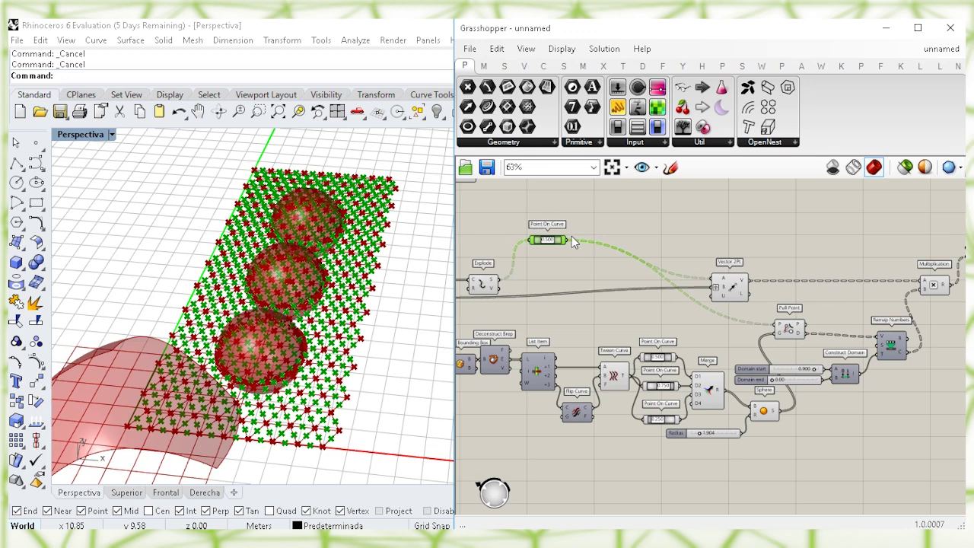
pyautogui.moveTo(599, 221); pyautogui.dragTo(905, 258)
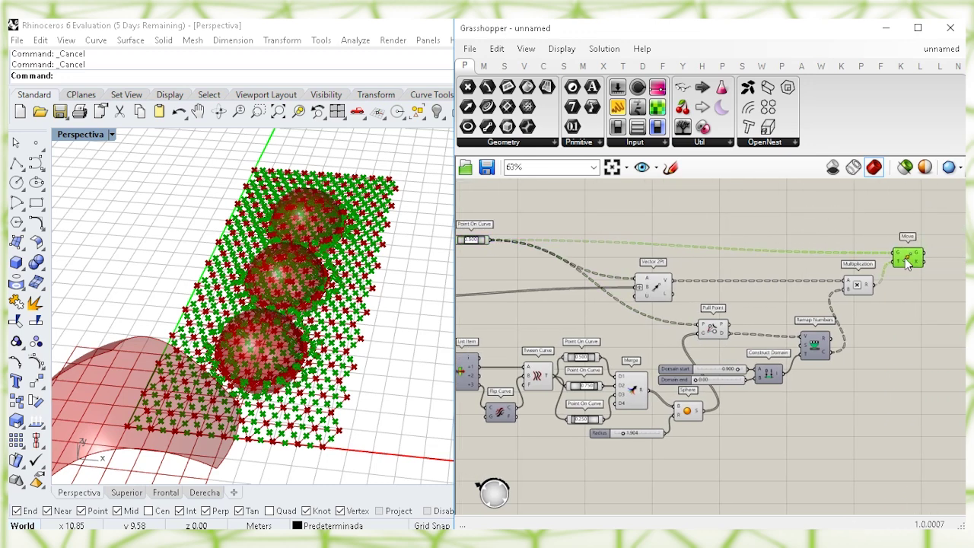
# Turn off the preview of the components that feed Move, from Explode through Remap Numbers, including the spheres.
pyautogui.scroll(-1, 852, 288)
pyautogui.moveTo(818, 299); pyautogui.dragTo(837, 296, button='right')
pyautogui.moveTo(860, 424); pyautogui.dragTo(476, 222)
pyautogui.rightClick(585, 205)
pyautogui.click(635, 228)
pyautogui.click(661, 228)
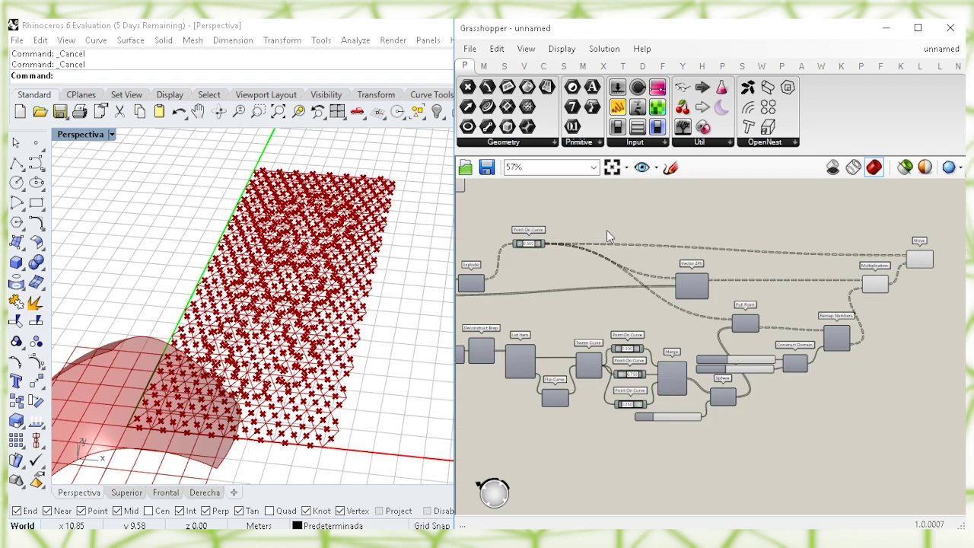
# Add a Weave component beside Move.
pyautogui.moveTo(283, 274); pyautogui.dragTo(323, 340, button='right')
pyautogui.scroll(3, 295, 352)
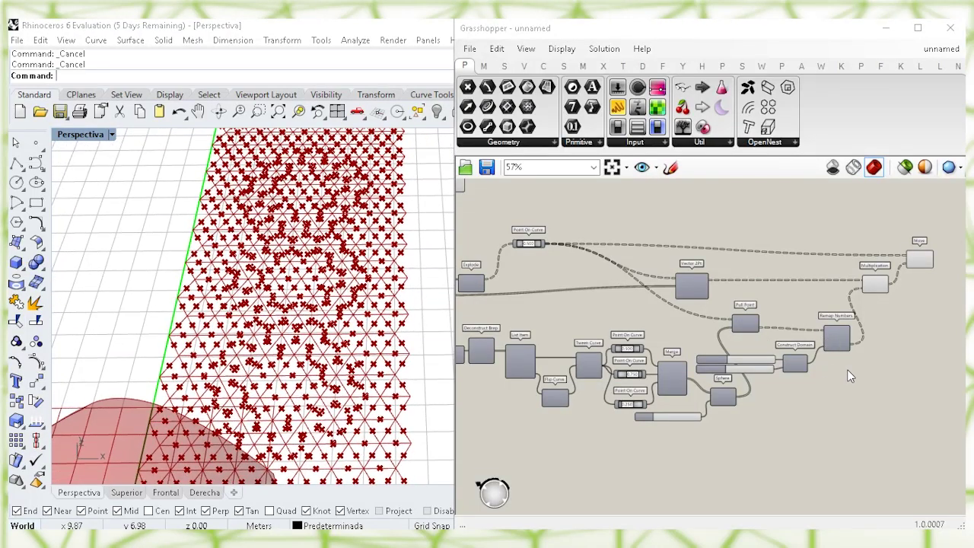
pyautogui.moveTo(859, 361); pyautogui.dragTo(779, 361, button='right')
pyautogui.scroll(3, 844, 310)
pyautogui.click(840, 228)
pyautogui.moveTo(863, 280); pyautogui.dragTo(806, 319, button='right')
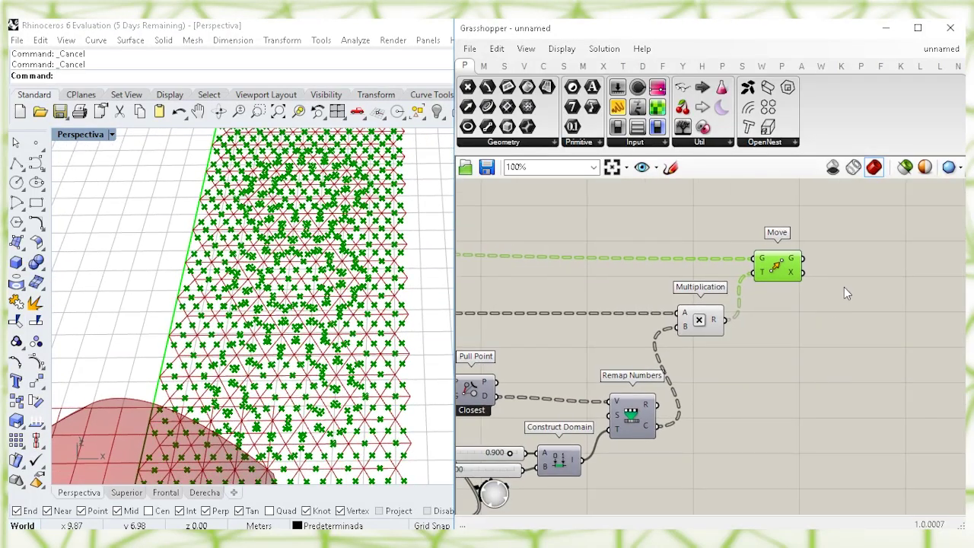
pyautogui.moveTo(865, 276); pyautogui.dragTo(824, 275, button='right')
pyautogui.click(825, 275)
pyautogui.doubleClick(811, 266)
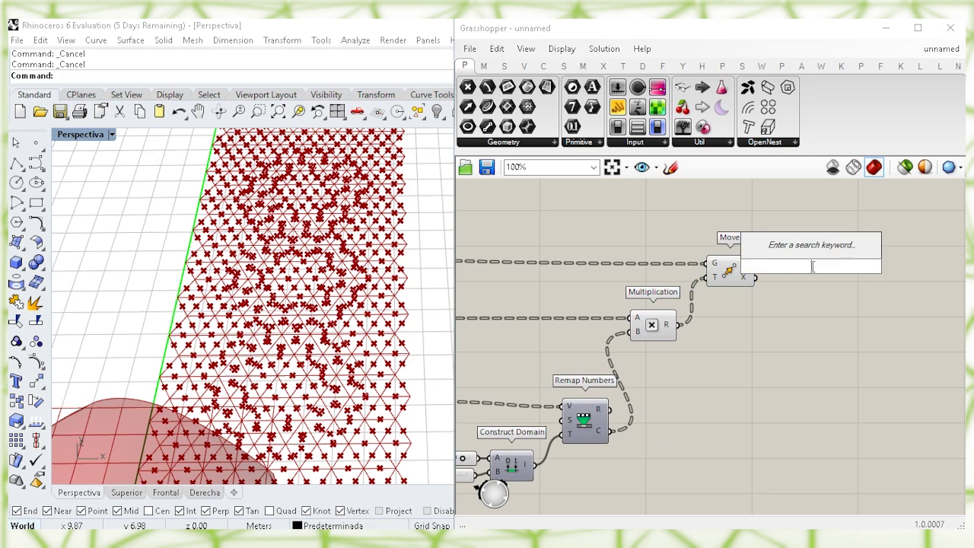
pyautogui.write('weave')
pyautogui.click(807, 231)
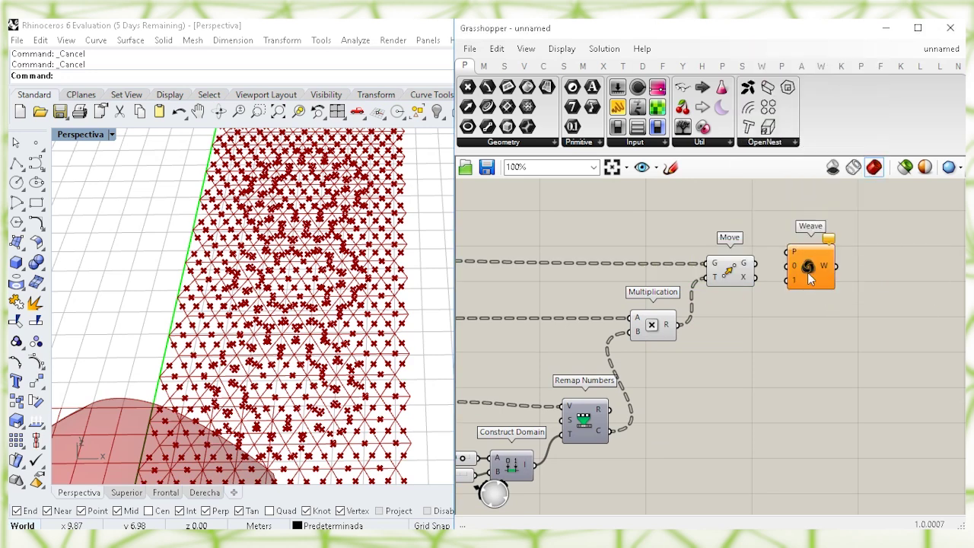
# Connect Move's G output to Weave's stream 1 input and place Weave slightly above Move.
pyautogui.click(731, 276)
pyautogui.moveTo(808, 276); pyautogui.dragTo(808, 260)
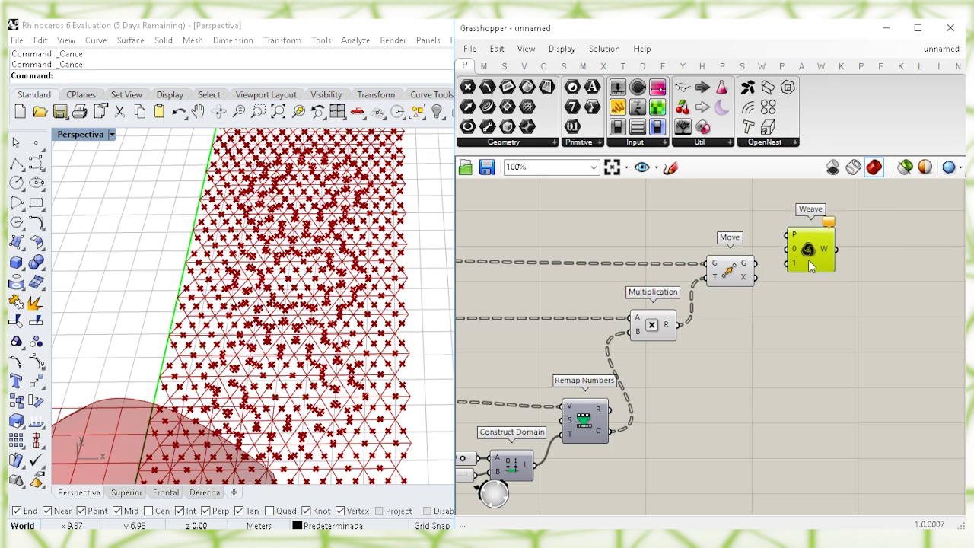
pyautogui.click(750, 266)
pyautogui.moveTo(801, 256); pyautogui.dragTo(800, 252)
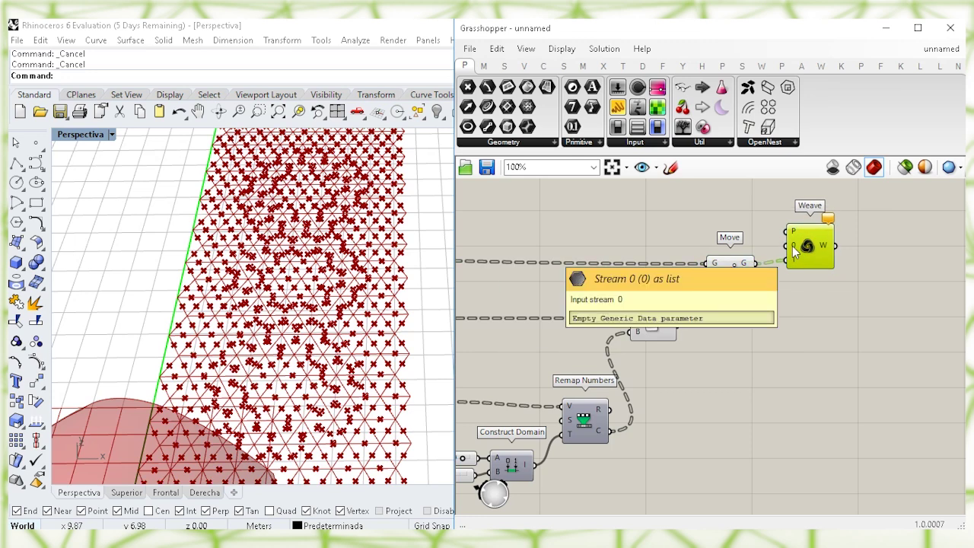
# Connect Explode's V output to Weave's stream 0 input.
pyautogui.click(783, 241)
pyautogui.scroll(-1, 681, 242)
pyautogui.moveTo(607, 250); pyautogui.dragTo(802, 256, button='right')
pyautogui.moveTo(519, 258); pyautogui.dragTo(761, 253, button='right')
pyautogui.moveTo(592, 251); pyautogui.dragTo(647, 250, button='right')
pyautogui.click(556, 321)
pyautogui.moveTo(556, 320)
pyautogui.moveTo(556, 320); pyautogui.dragTo(892, 247)
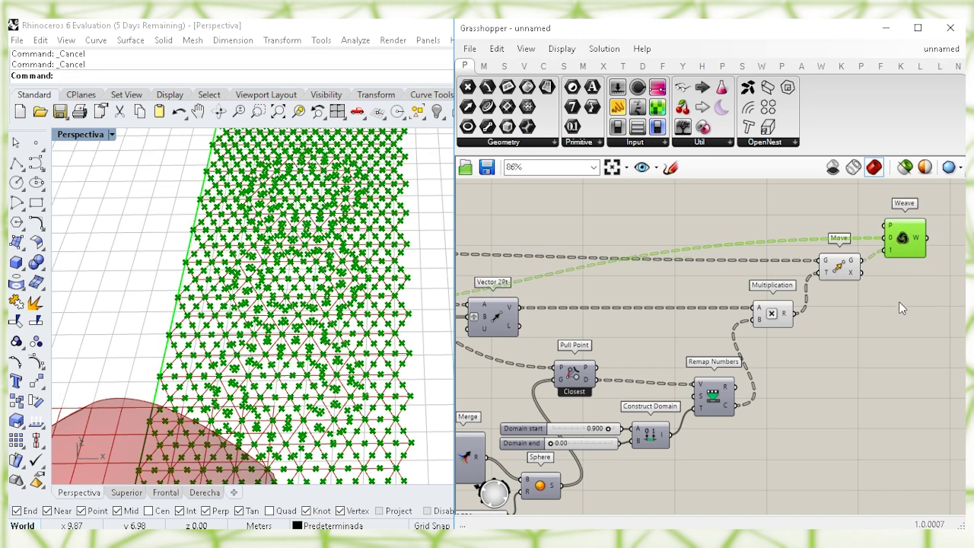
# Add a PolyLine component beside Weave.
pyautogui.moveTo(900, 304); pyautogui.dragTo(821, 309, button='right')
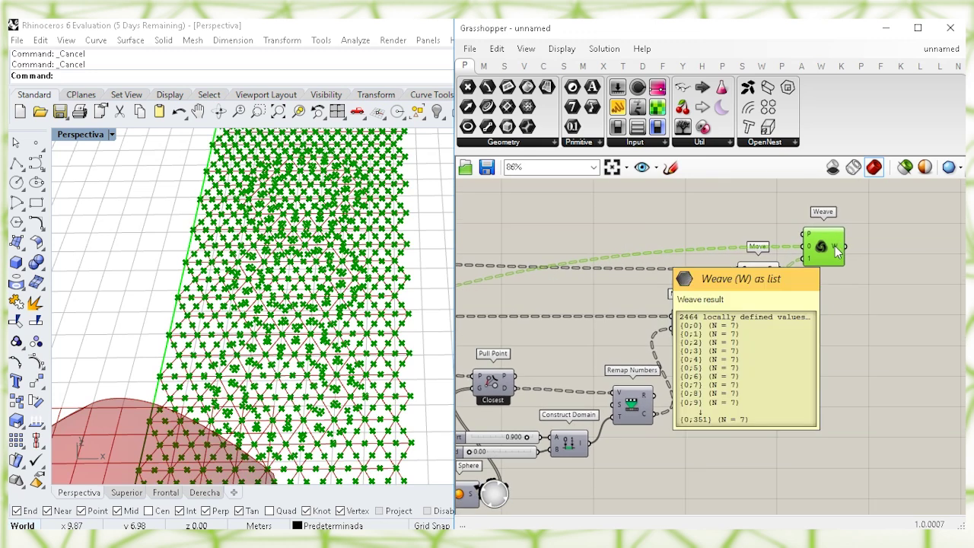
pyautogui.moveTo(902, 281); pyautogui.dragTo(802, 299, button='right')
pyautogui.click(806, 293)
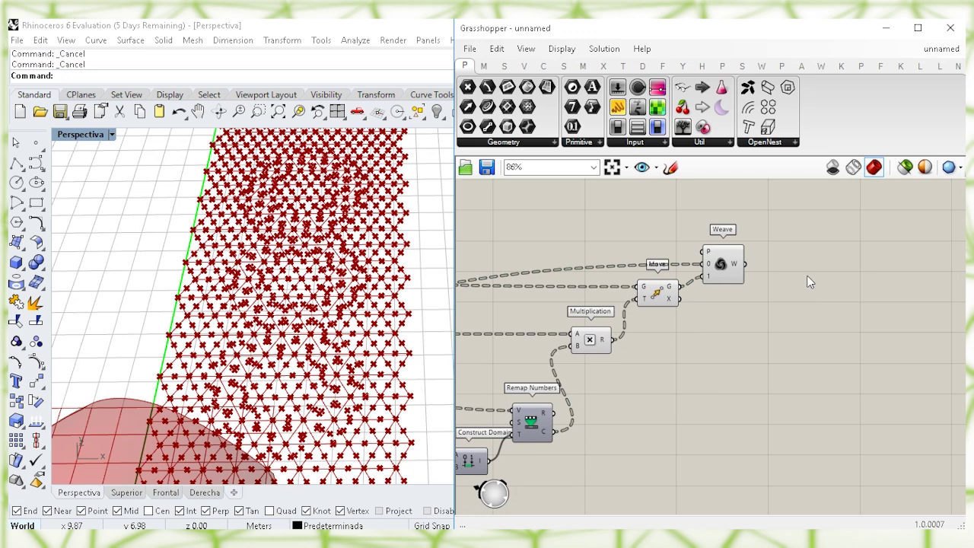
pyautogui.doubleClick(809, 283)
pyautogui.write('pol')
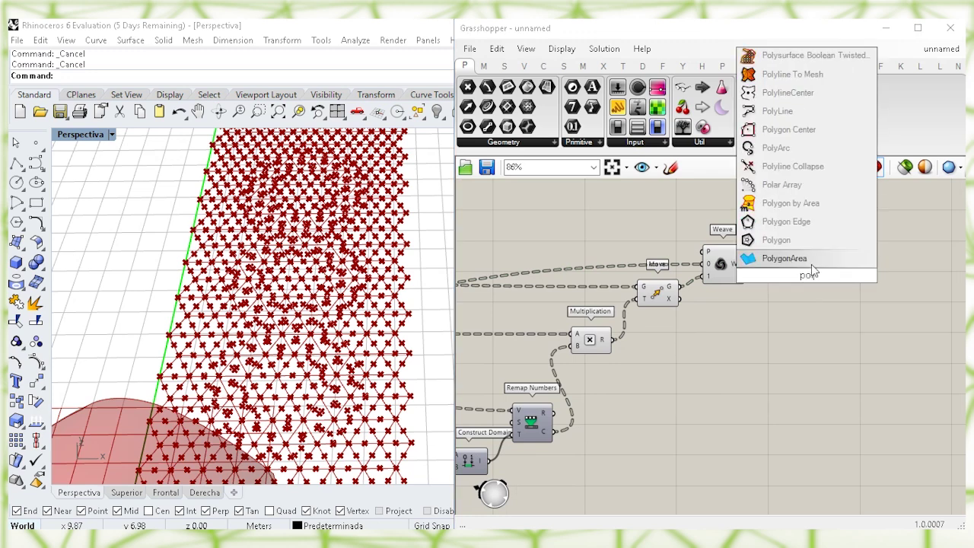
pyautogui.click(776, 110)
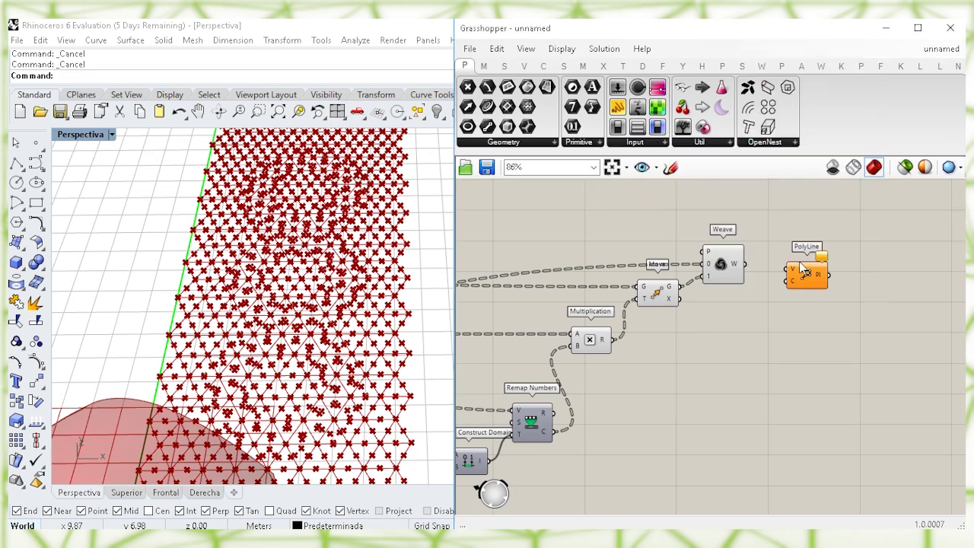
# Connect Weave's W output to PolyLine's V input and set PolyLine's closed input to True.
pyautogui.moveTo(735, 268); pyautogui.dragTo(735, 265)
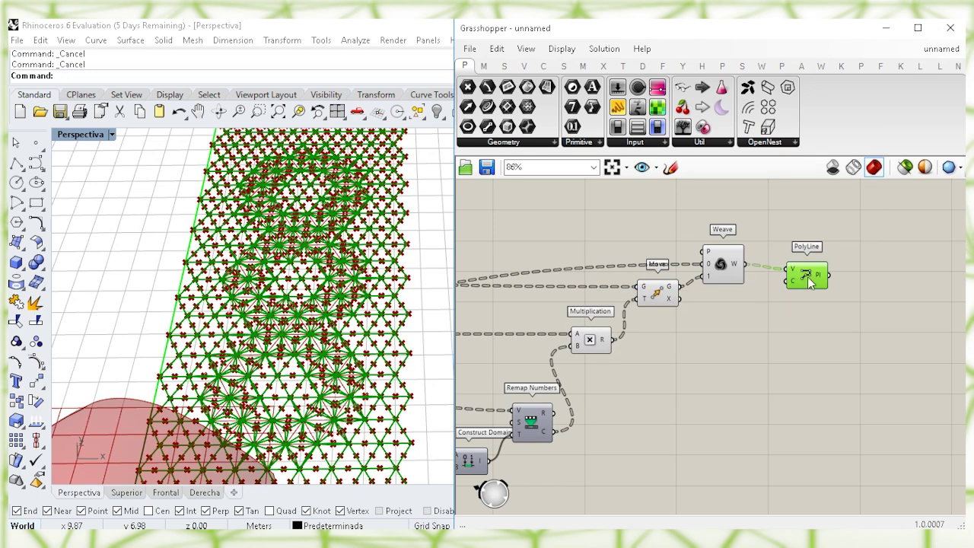
pyautogui.moveTo(811, 281); pyautogui.dragTo(799, 276)
pyautogui.rightClick(779, 277)
pyautogui.click(811, 396)
pyautogui.click(812, 381)
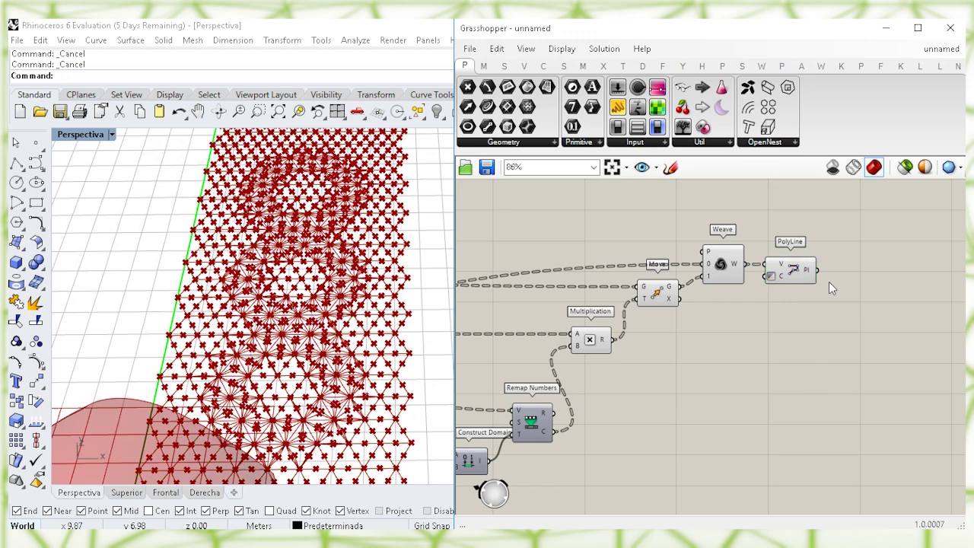
# Turn off the preview of the Weave, Move, Multiplication and Remap Numbers components.
pyautogui.scroll(-2, 829, 281)
pyautogui.moveTo(757, 412); pyautogui.dragTo(596, 218)
pyautogui.rightClick(597, 219)
pyautogui.click(637, 238)
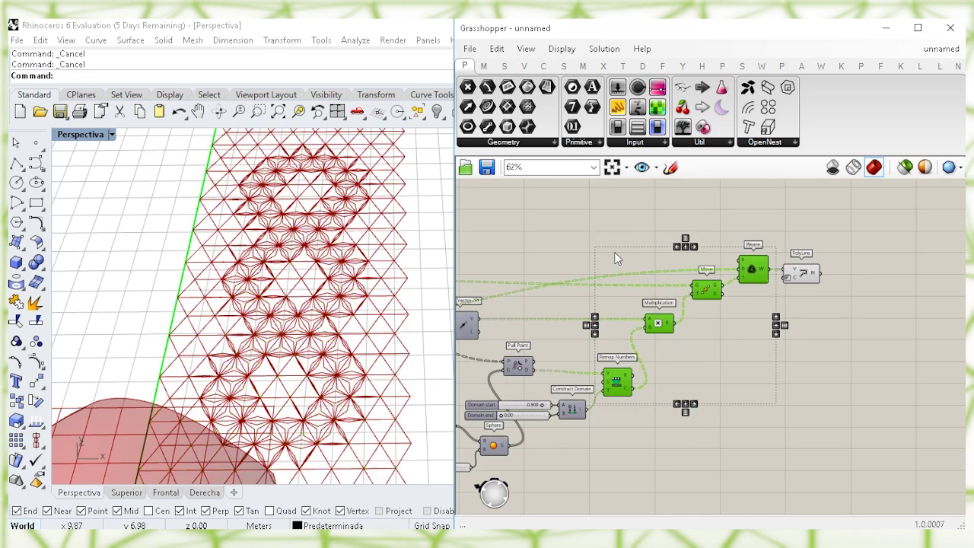
# Try a different parameter on the Point On Curve fed by Explode, and reset it to 1/2 (mid).
pyautogui.moveTo(614, 256); pyautogui.dragTo(720, 246, button='right')
pyautogui.moveTo(610, 336); pyautogui.dragTo(679, 324, button='right')
pyautogui.click(627, 350)
pyautogui.moveTo(609, 280); pyautogui.dragTo(679, 285, button='right')
pyautogui.scroll(2, 529, 267)
pyautogui.moveTo(537, 235); pyautogui.dragTo(611, 268, button='right')
pyautogui.scroll(1, 610, 306)
pyautogui.scroll(4, 610, 305)
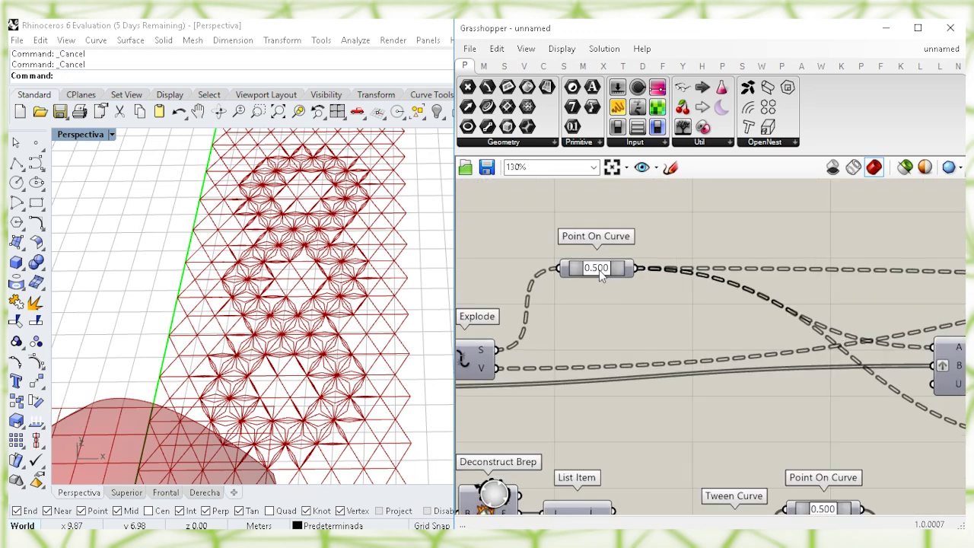
pyautogui.moveTo(595, 275)
pyautogui.mouseDown()
pyautogui.moveTo(567, 275)
pyautogui.moveTo(599, 275)
pyautogui.mouseUp()
pyautogui.rightClick(600, 268)
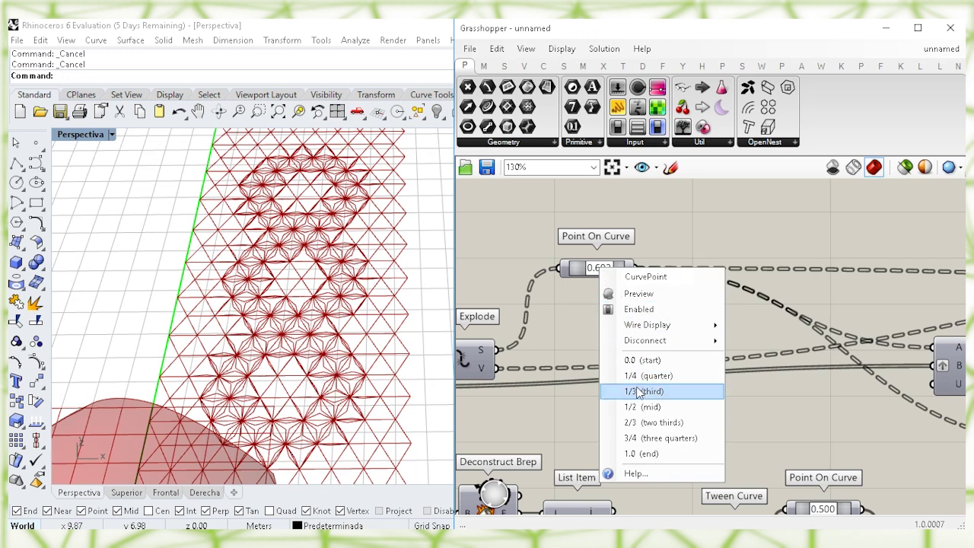
pyautogui.click(636, 406)
# Try a sphere Radius of 2.604 and undo the slider change.
pyautogui.scroll(-3, 639, 296)
pyautogui.moveTo(736, 442); pyautogui.dragTo(630, 254, button='right')
pyautogui.moveTo(769, 302); pyautogui.dragTo(695, 289, button='right')
pyautogui.moveTo(665, 382); pyautogui.dragTo(668, 380)
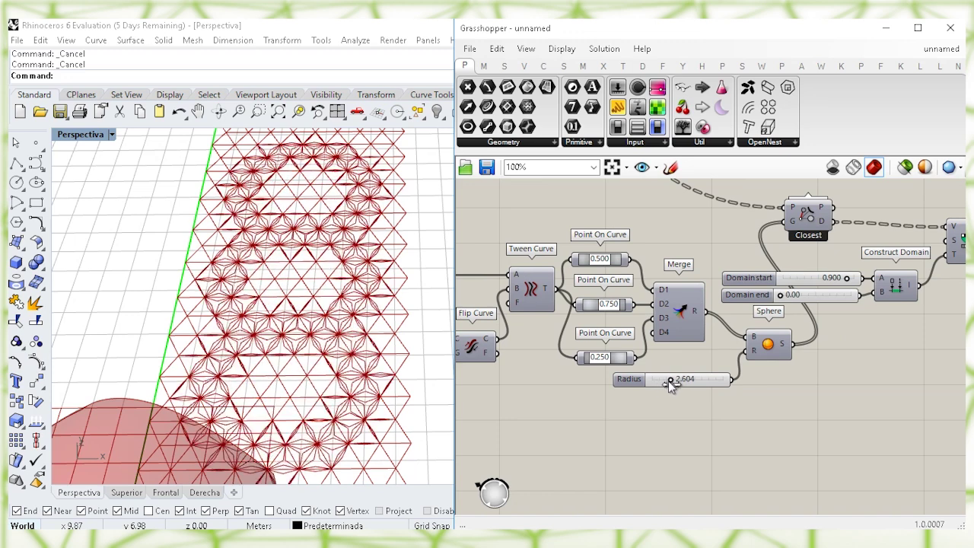
pyautogui.scroll(3, 687, 395)
pyautogui.click(689, 374)
pyautogui.hotkey('ctrl', 'z')
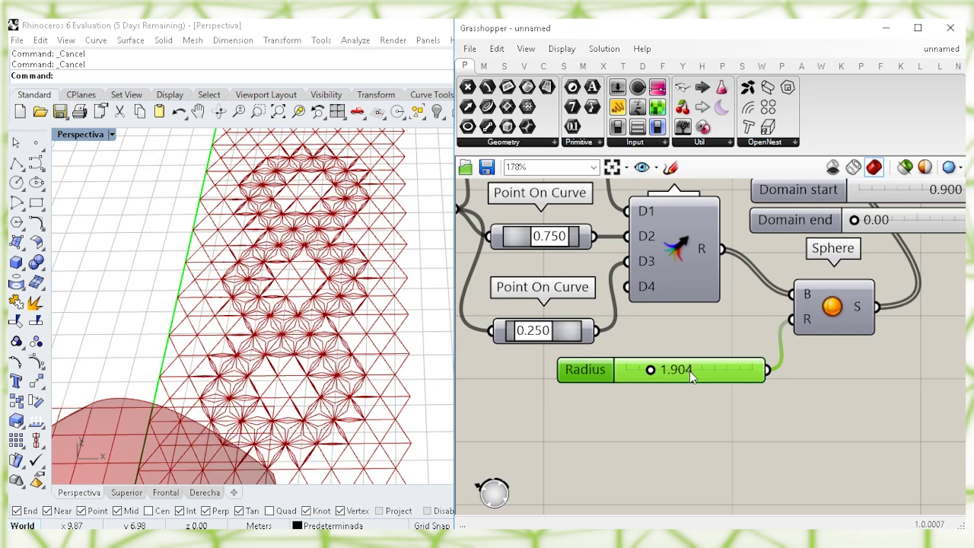
pyautogui.click(694, 411)
# Set the Domain start slider of Construct Domain to 0.786.
pyautogui.scroll(-4, 692, 314)
pyautogui.scroll(3, 761, 319)
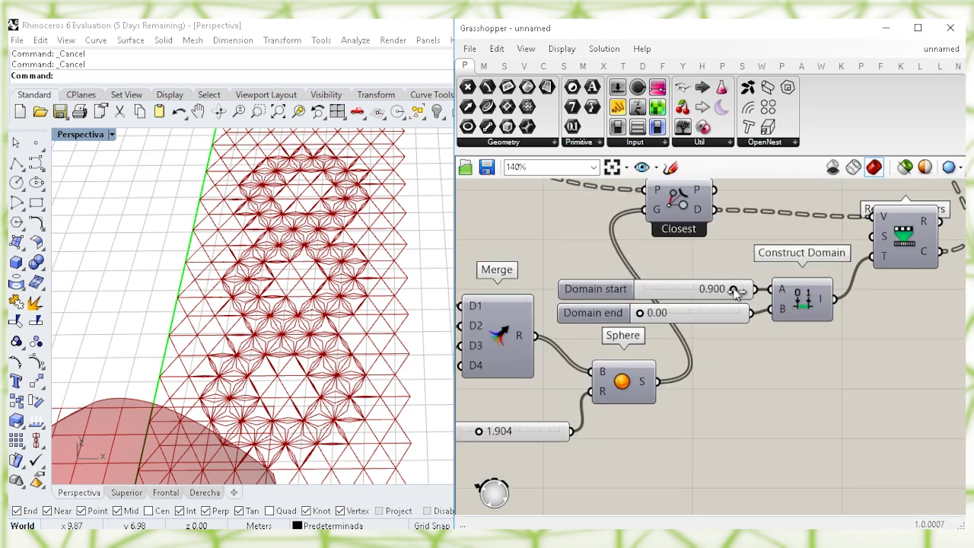
pyautogui.moveTo(731, 293)
pyautogui.mouseDown()
pyautogui.moveTo(709, 293)
pyautogui.moveTo(721, 289)
pyautogui.mouseUp()
pyautogui.moveTo(641, 316)
pyautogui.mouseDown()
pyautogui.moveTo(680, 319)
pyautogui.moveTo(622, 318)
pyautogui.mouseUp()
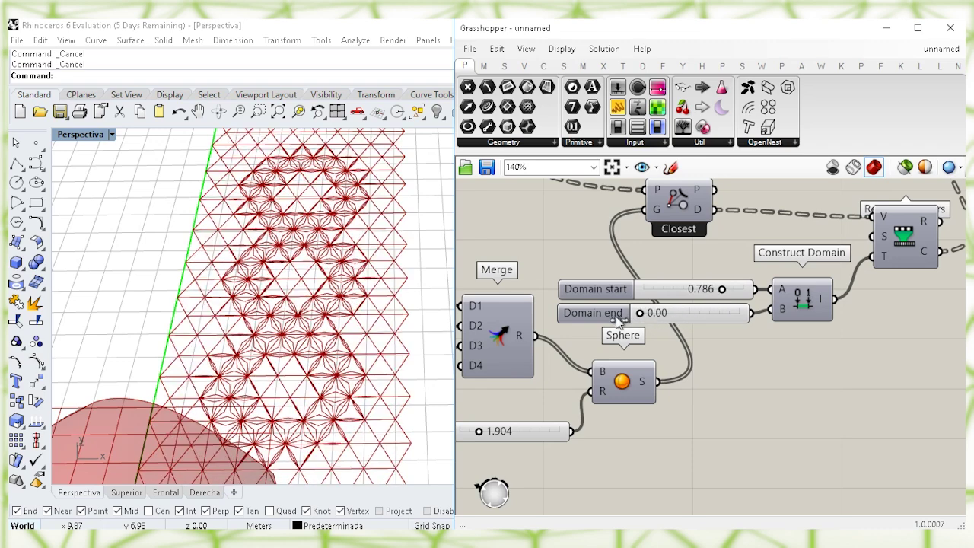
# Add an Area component above and beside PolyLine.
pyautogui.scroll(-2, 754, 323)
pyautogui.moveTo(766, 339); pyautogui.dragTo(618, 431, button='right')
pyautogui.moveTo(824, 292); pyautogui.dragTo(653, 391, button='right')
pyautogui.click(852, 280)
pyautogui.moveTo(861, 324); pyautogui.dragTo(789, 330, button='right')
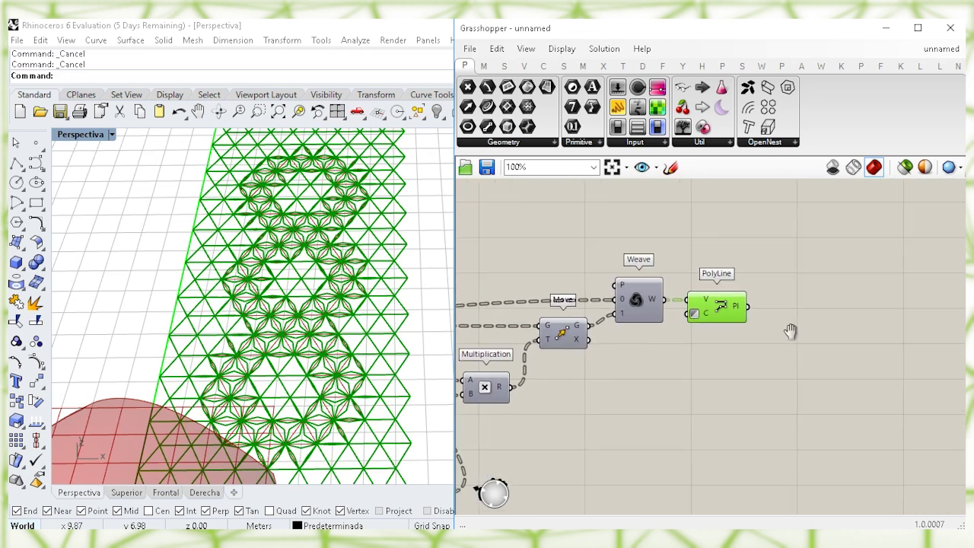
pyautogui.doubleClick(778, 255)
pyautogui.write('are')
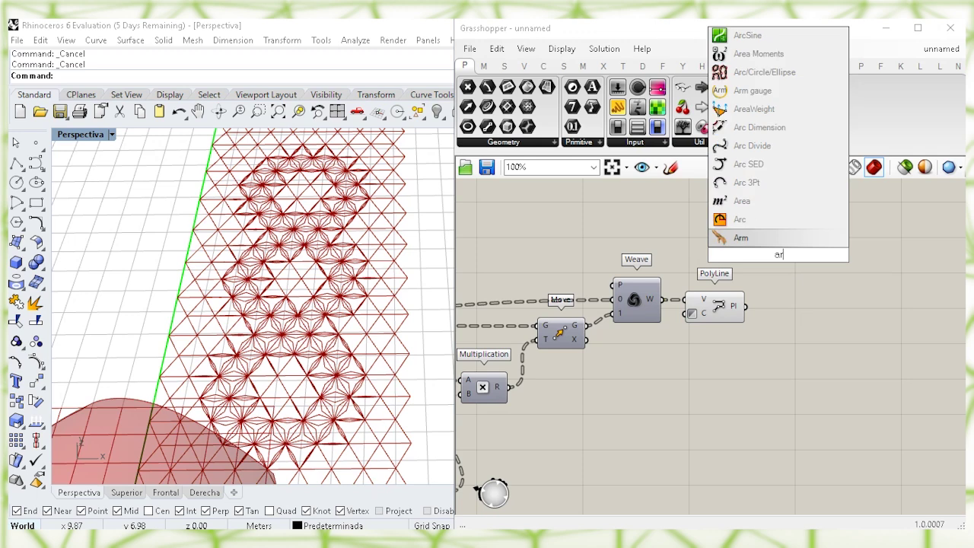
pyautogui.click(781, 238)
# Move PolyLine slightly closer to Weave and connect its Pl output to Area's G input.
pyautogui.click(719, 313)
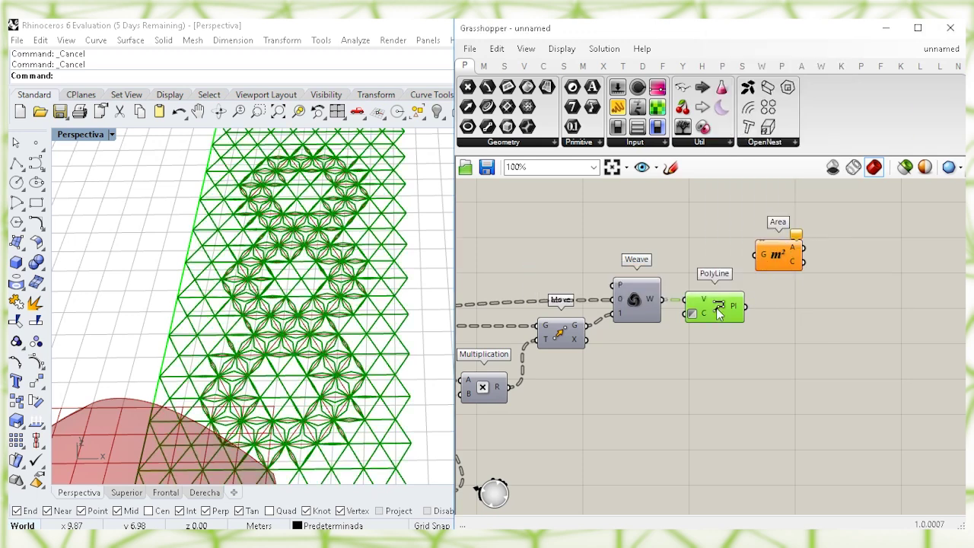
pyautogui.click(769, 328)
pyautogui.moveTo(761, 259); pyautogui.dragTo(761, 259)
pyautogui.click(782, 263)
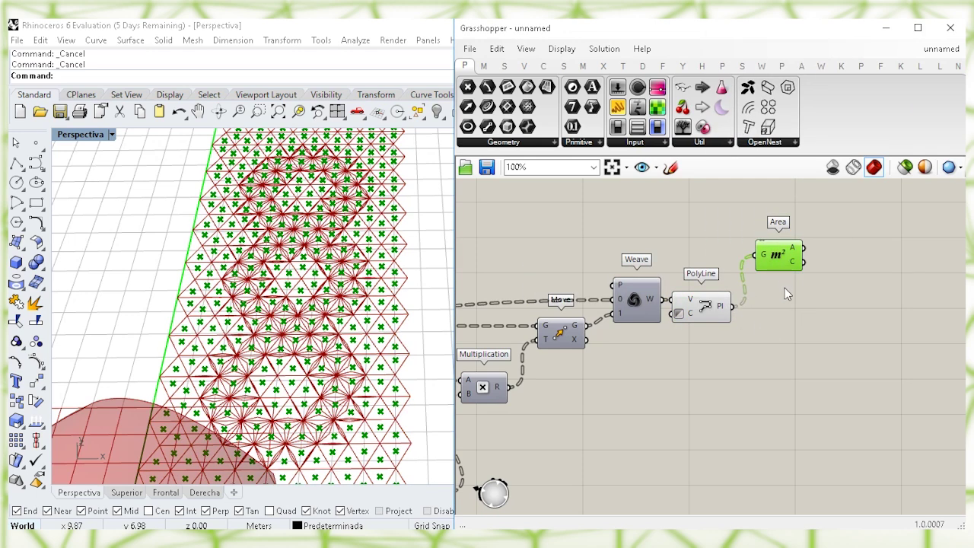
pyautogui.click(786, 327)
# Add a Scale component and place it beside Area.
pyautogui.doubleClick(798, 372)
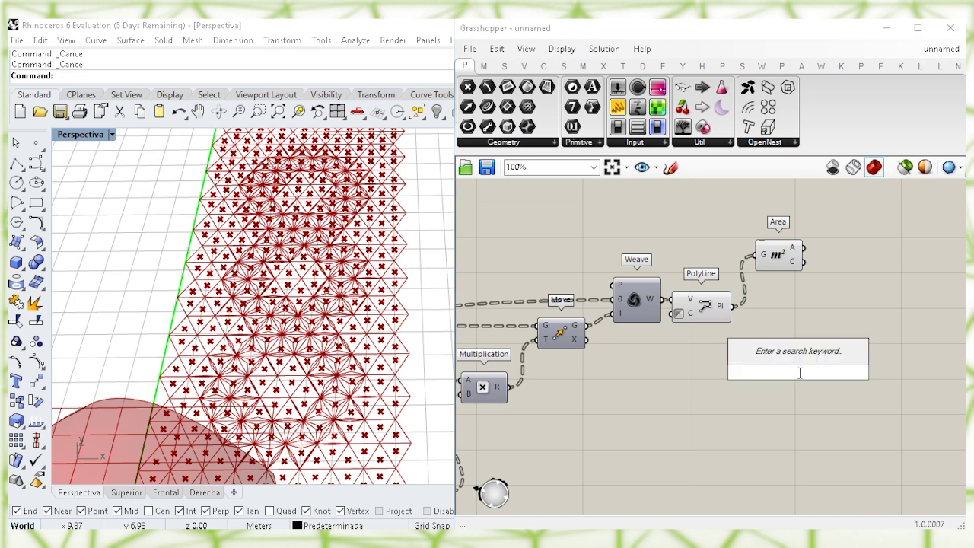
pyautogui.write('scale')
pyautogui.press('Return')
pyautogui.moveTo(795, 354); pyautogui.dragTo(873, 266)
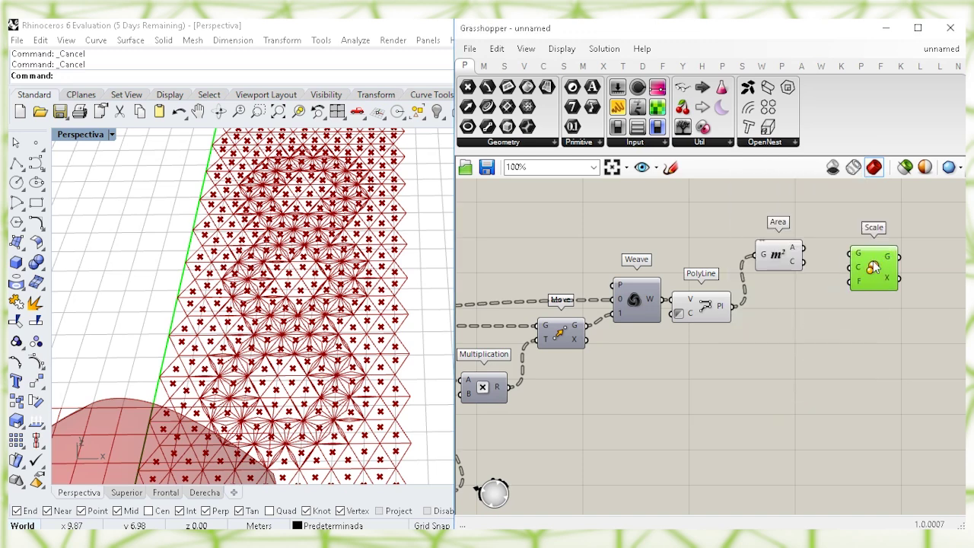
# Connect Area's C output to Scale's C input and PolyLine's Pl output to Scale's G input.
pyautogui.click(810, 288)
pyautogui.click(798, 266)
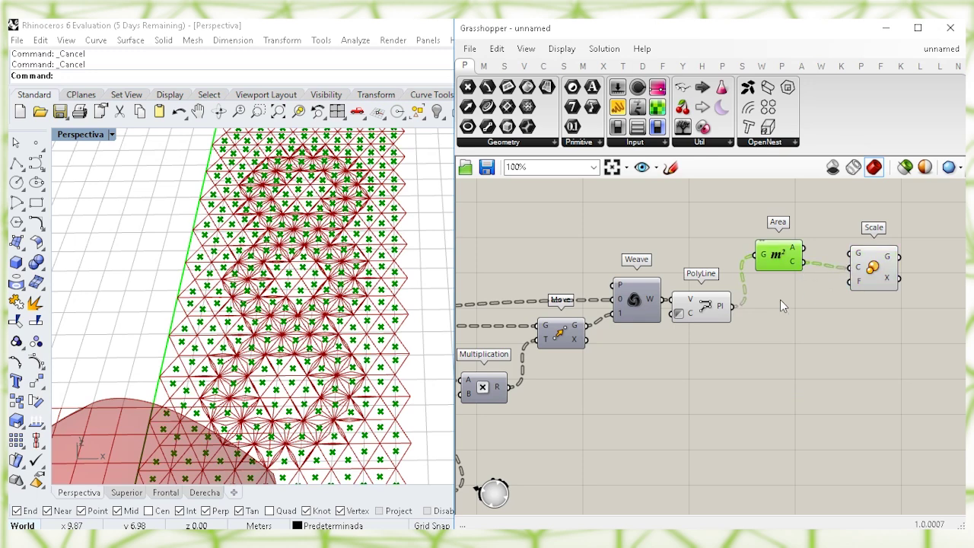
pyautogui.click(729, 318)
pyautogui.moveTo(791, 301); pyautogui.dragTo(853, 254)
pyautogui.click(792, 329)
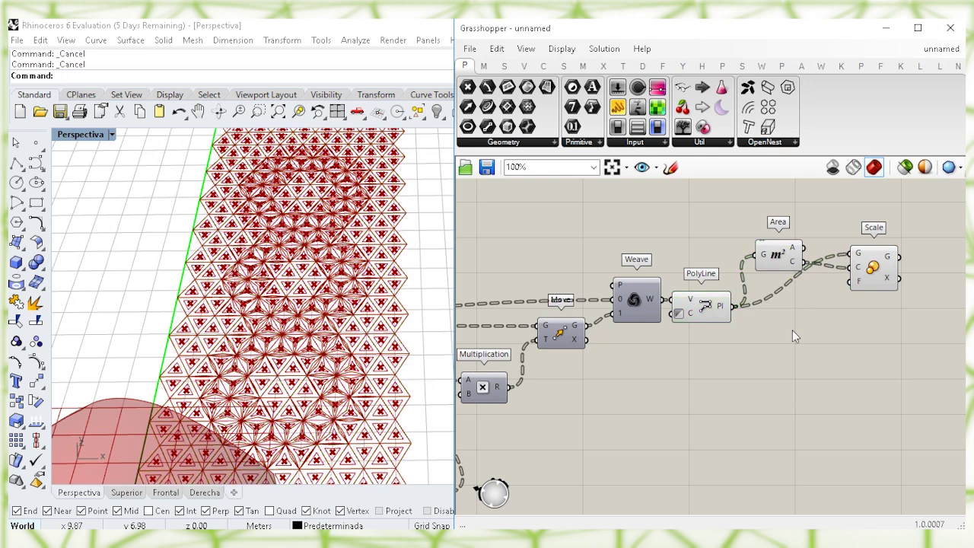
# Turn off the preview of PolyLine and Area, and move Scale slightly farther from Area.
pyautogui.moveTo(807, 353); pyautogui.dragTo(692, 216)
pyautogui.rightClick(691, 214)
pyautogui.click(722, 237)
pyautogui.moveTo(862, 287); pyautogui.dragTo(894, 286)
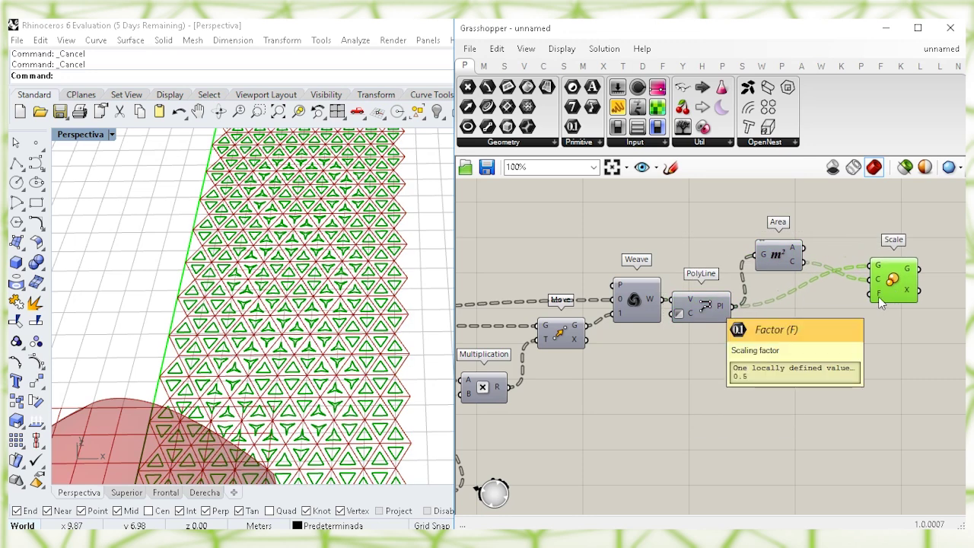
# Add a number slider with value 0.75 and connect it to Scale's F input.
pyautogui.click(795, 368)
pyautogui.doubleClick(790, 371)
pyautogui.write('0.75')
pyautogui.press('Return')
pyautogui.moveTo(788, 370); pyautogui.dragTo(824, 342)
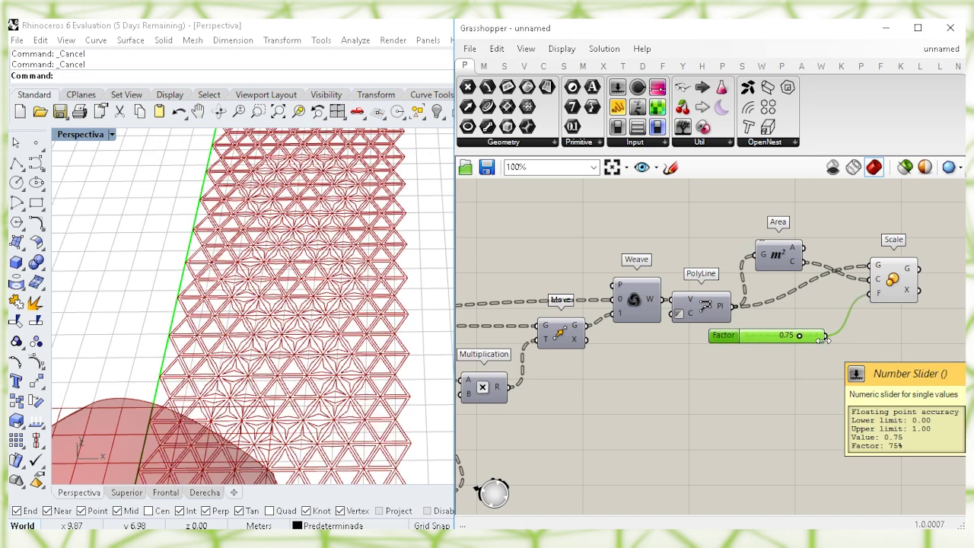
pyautogui.click(858, 370)
pyautogui.click(892, 284)
pyautogui.click(860, 371)
# Add a Bounding Box component below the Factor slider.
pyautogui.moveTo(809, 384); pyautogui.dragTo(811, 370, button='right')
pyautogui.doubleClick(781, 398)
pyautogui.write('bound')
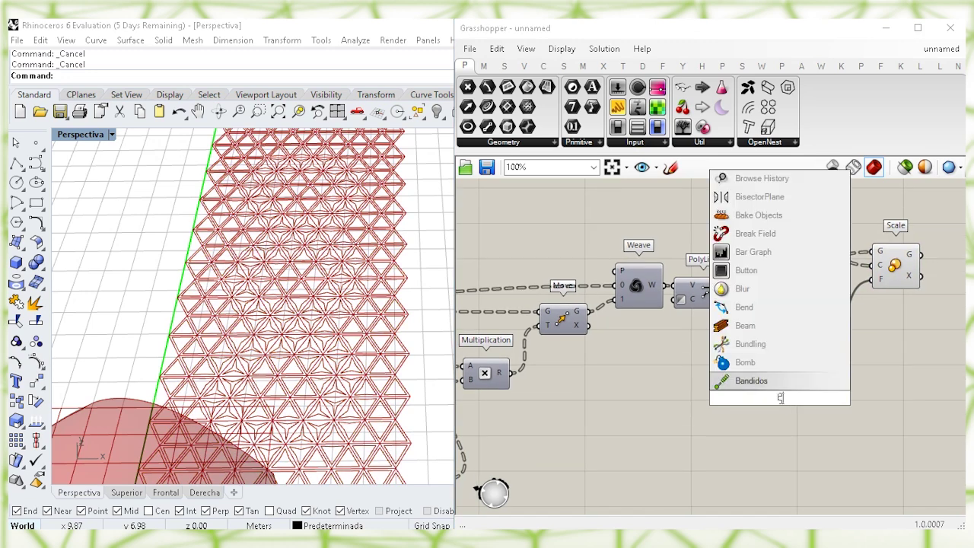
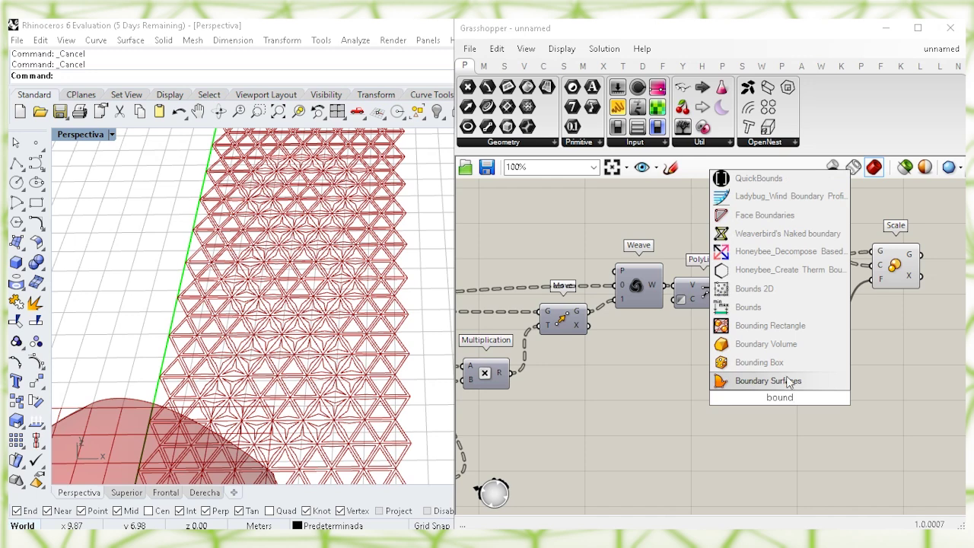
pyautogui.click(787, 365)
pyautogui.click(774, 403)
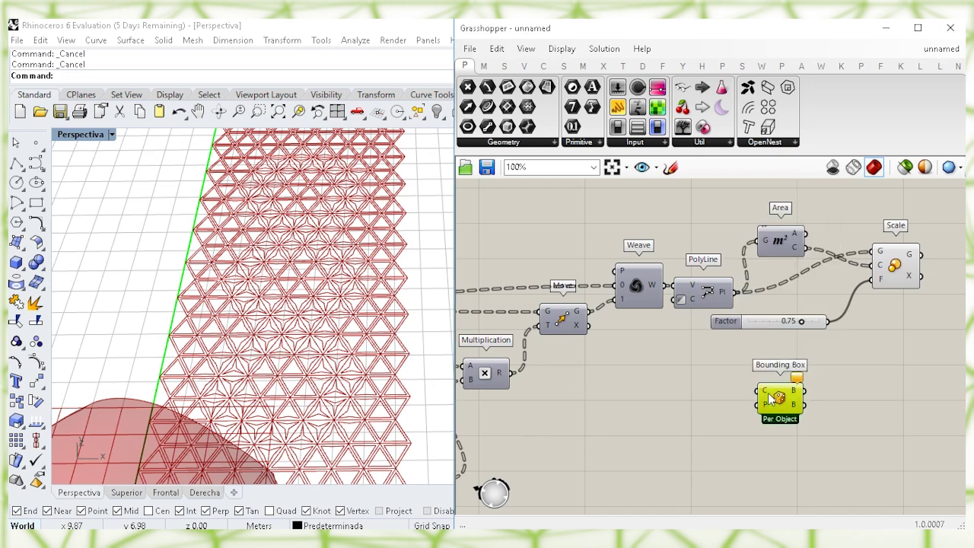
# Flatten Bounding Box's C input and connect PolyLine's Pl output to it.
pyautogui.rightClick(765, 391)
pyautogui.click(771, 370)
pyautogui.click(720, 303)
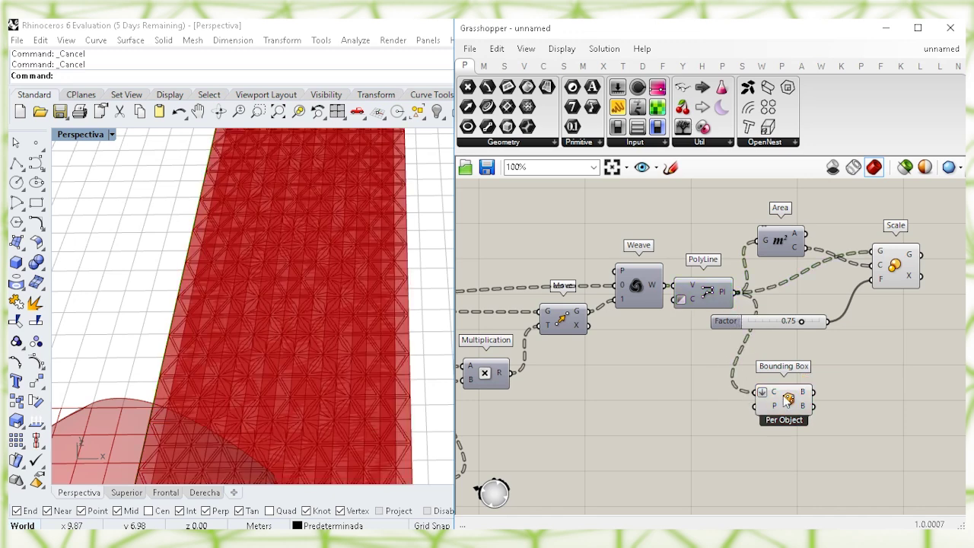
# Switch the Bounding Box component to Union Box mode.
pyautogui.rightClick(785, 397)
pyautogui.click(827, 473)
pyautogui.click(825, 451)
pyautogui.click(788, 406)
pyautogui.moveTo(869, 397); pyautogui.dragTo(788, 396, button='right')
pyautogui.click(797, 390)
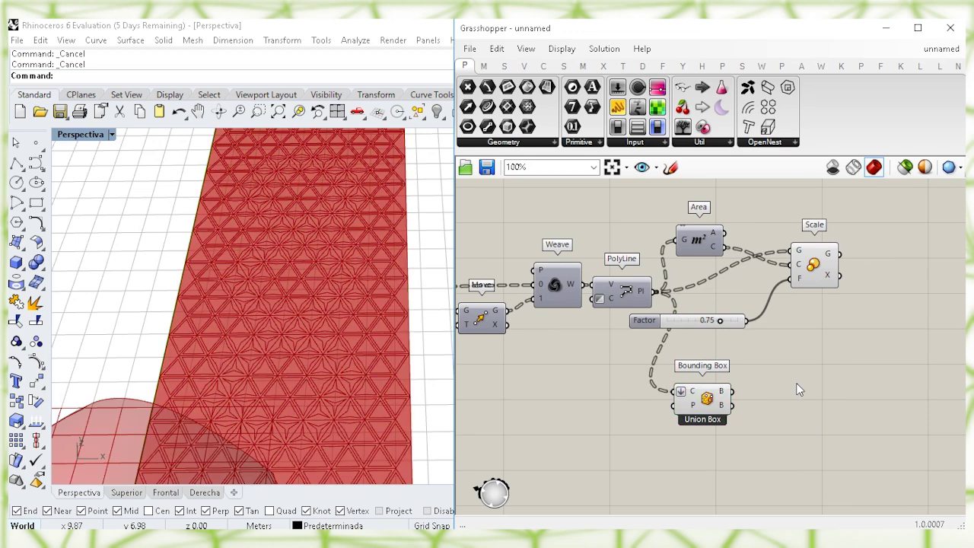
# Add a Deconstruct Brep component beside Bounding Box and connect the first B output to its B input.
pyautogui.doubleClick(798, 390)
pyautogui.write('dec')
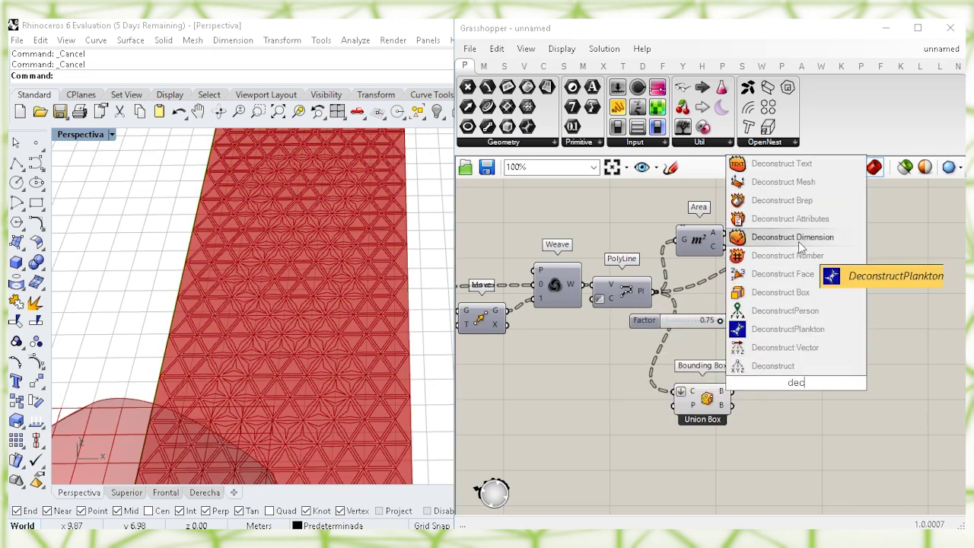
pyautogui.click(792, 201)
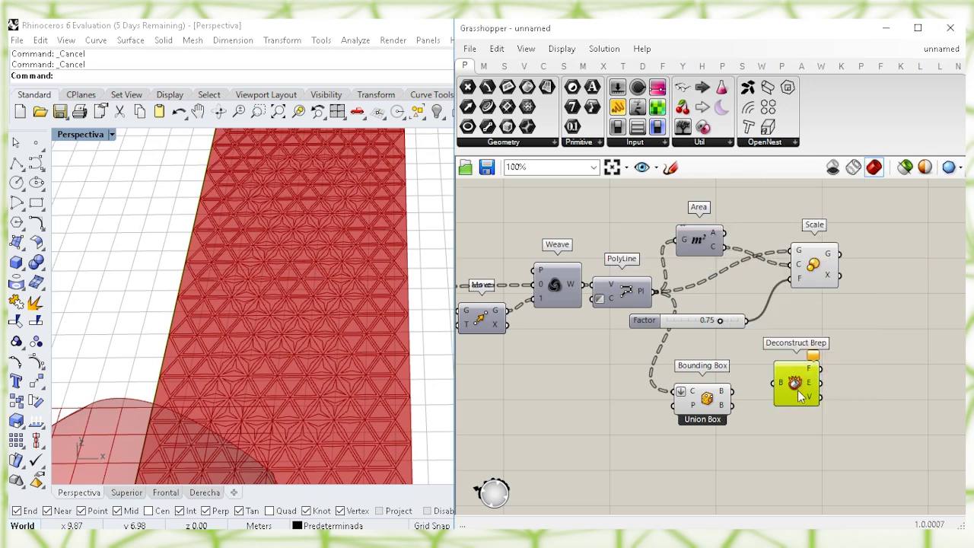
pyautogui.click(707, 407)
pyautogui.moveTo(740, 388); pyautogui.dragTo(796, 394)
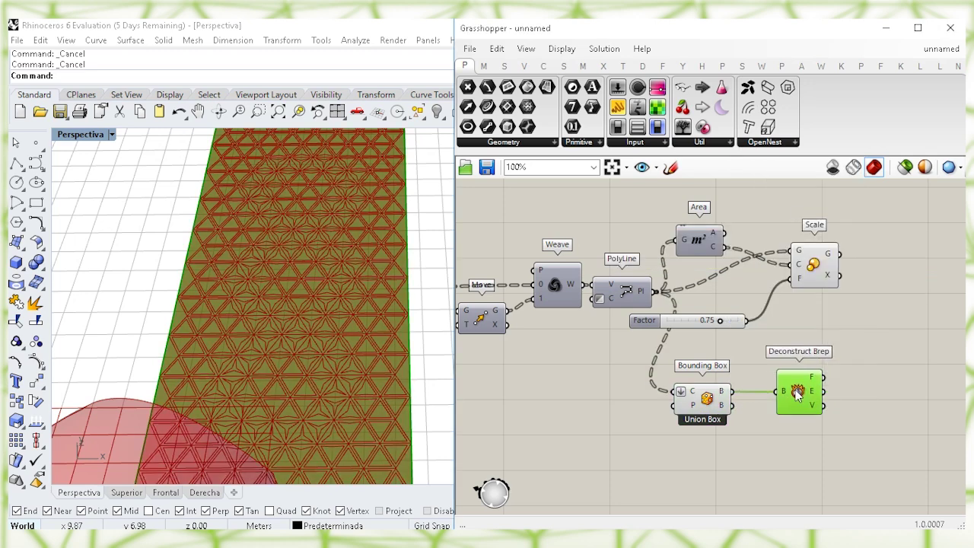
pyautogui.moveTo(813, 385)
pyautogui.moveTo(799, 401); pyautogui.dragTo(774, 402)
pyautogui.click(857, 378)
# Add a Map to Surface component beyond Scale and connect Scale's G output to its C input.
pyautogui.moveTo(829, 387); pyautogui.dragTo(769, 423, button='right')
pyautogui.doubleClick(842, 341)
pyautogui.write('map')
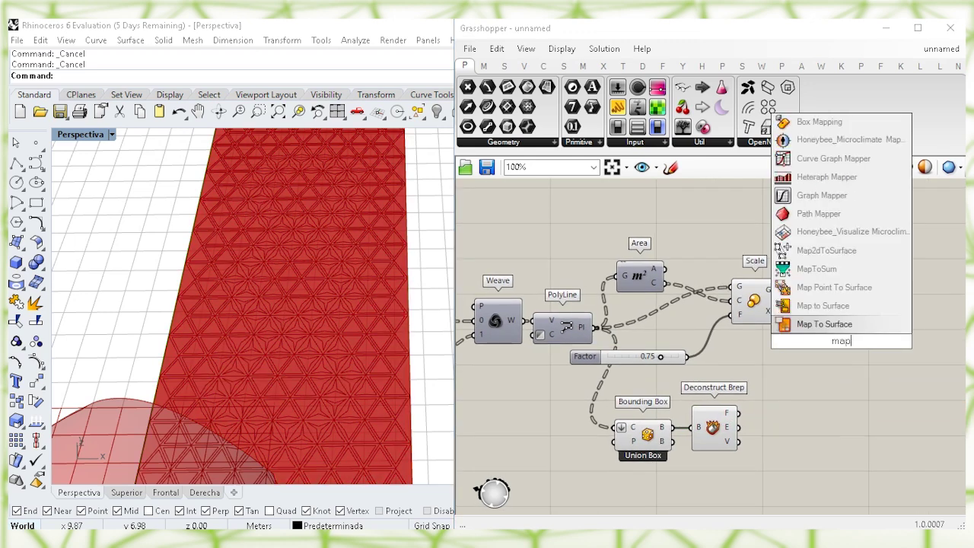
pyautogui.press('Return')
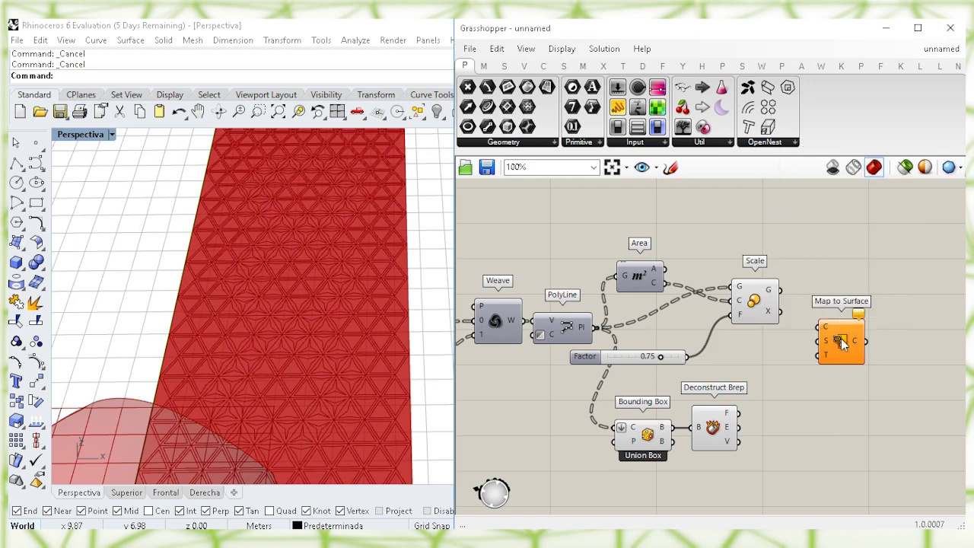
pyautogui.moveTo(779, 289); pyautogui.dragTo(856, 335)
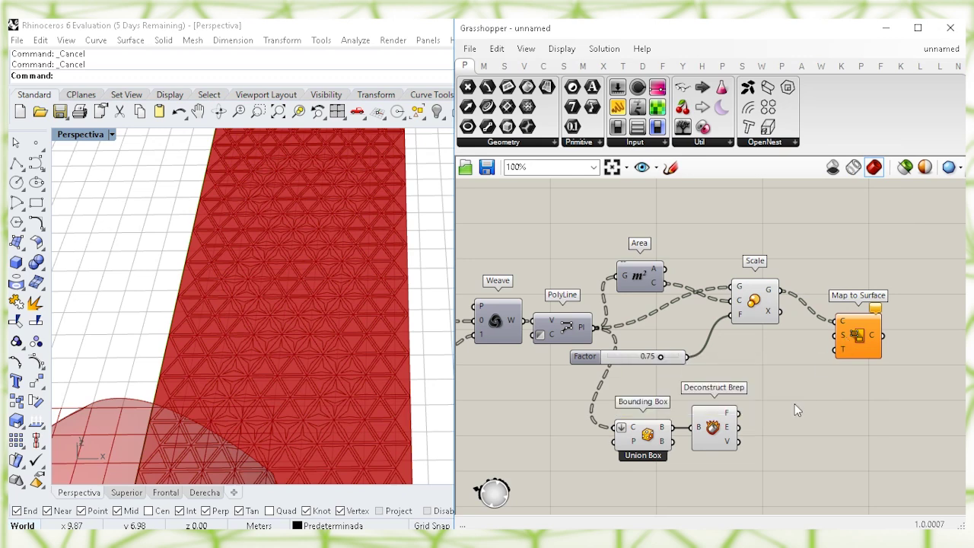
# Feed Map to Surface's S input from Deconstruct Brep's F output and its T input from Sweep2's S output.
pyautogui.click(705, 430)
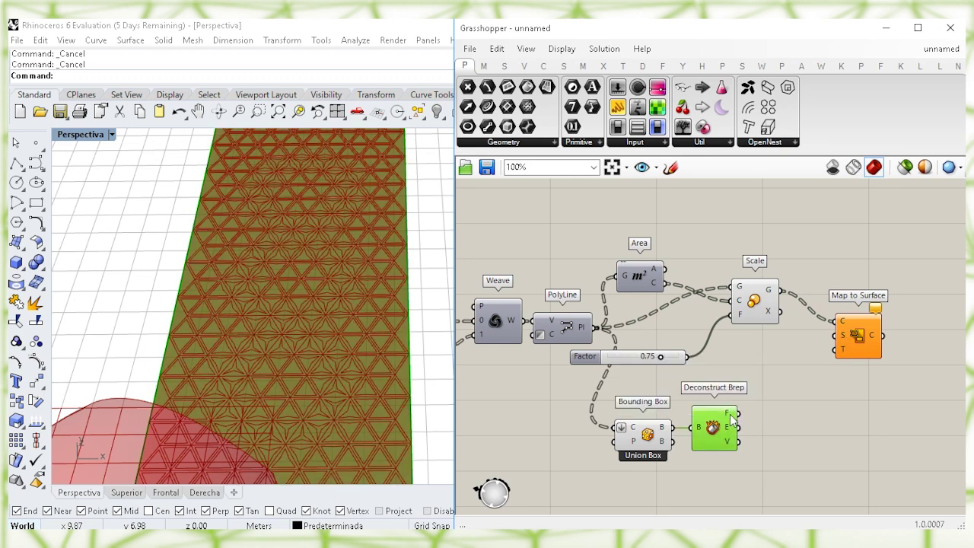
pyautogui.moveTo(733, 421); pyautogui.dragTo(837, 335)
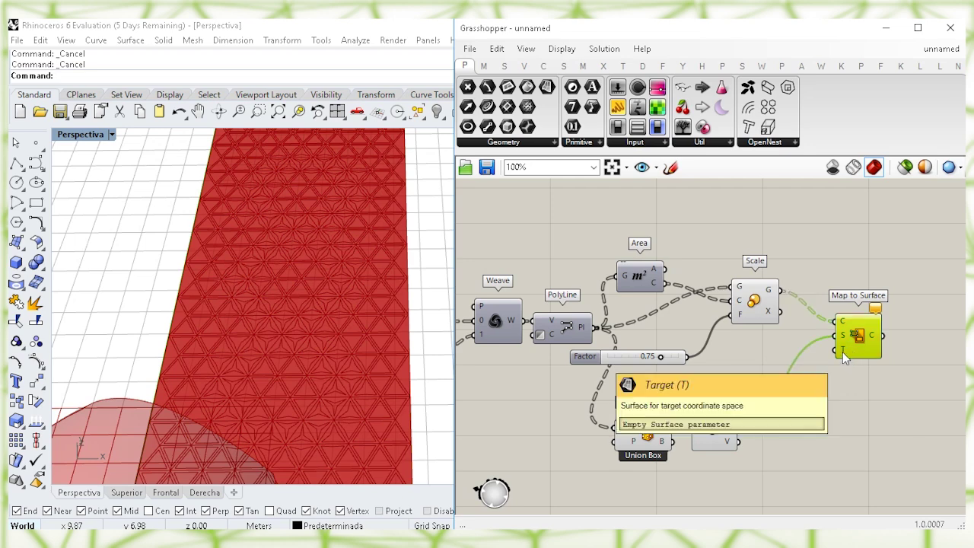
pyautogui.scroll(-1, 841, 350)
pyautogui.moveTo(616, 323); pyautogui.dragTo(688, 357, button='right')
pyautogui.scroll(-2, 701, 285)
pyautogui.moveTo(481, 284); pyautogui.dragTo(715, 304, button='right')
pyautogui.moveTo(603, 289); pyautogui.dragTo(870, 292, button='right')
pyautogui.click(581, 297)
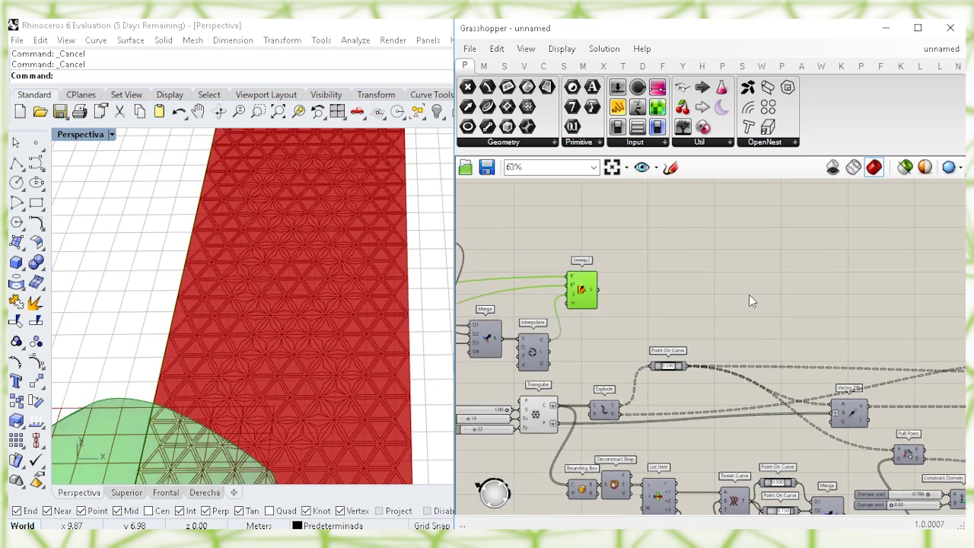
pyautogui.moveTo(357, 267); pyautogui.dragTo(306, 279, button='right')
pyautogui.moveTo(600, 290); pyautogui.dragTo(882, 374)
# Turn off the preview of PolyLine, Area, Scale, Bounding Box and Deconstruct Brep.
pyautogui.moveTo(847, 457); pyautogui.dragTo(698, 258)
pyautogui.rightClick(699, 259)
pyautogui.click(745, 283)
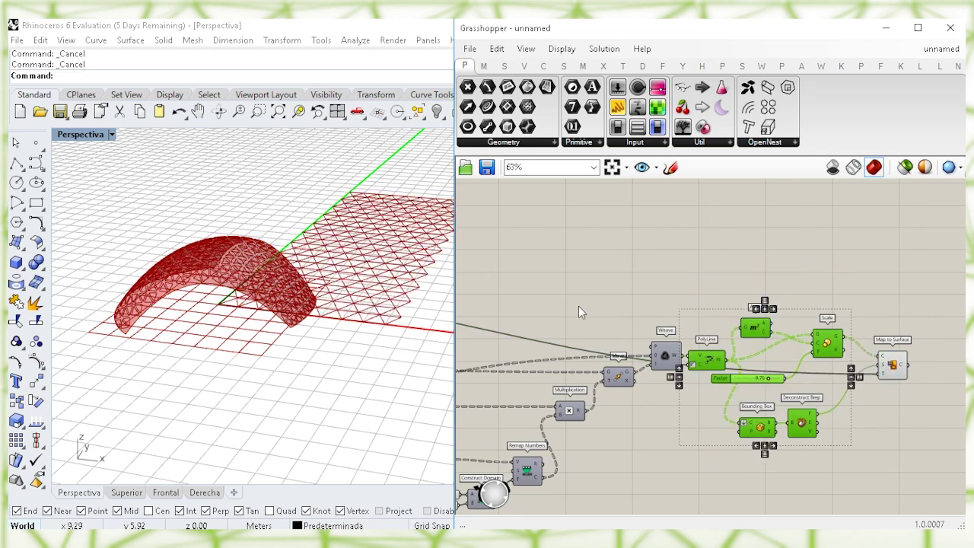
# Turn off the preview of the Triangular grid component.
pyautogui.moveTo(589, 283); pyautogui.dragTo(712, 261, button='right')
pyautogui.moveTo(546, 274); pyautogui.dragTo(841, 249, button='right')
pyautogui.scroll(-1, 738, 279)
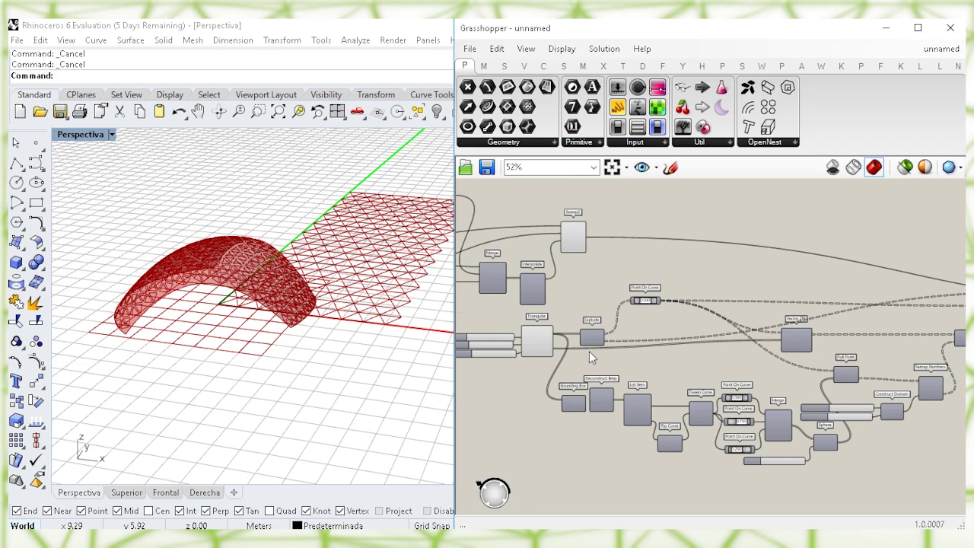
pyautogui.scroll(2, 590, 352)
pyautogui.click(601, 346)
pyautogui.rightClick(649, 299)
pyautogui.click(689, 322)
# Vary the Factor slider feeding the Scale component and settle on 0.75.
pyautogui.moveTo(395, 327); pyautogui.dragTo(320, 306, button='right')
pyautogui.moveTo(815, 372); pyautogui.dragTo(758, 322, button='right')
pyautogui.moveTo(944, 335); pyautogui.dragTo(702, 327, button='right')
pyautogui.moveTo(929, 258); pyautogui.dragTo(676, 343, button='right')
pyautogui.moveTo(849, 340); pyautogui.dragTo(763, 352, button='right')
pyautogui.moveTo(753, 344)
pyautogui.mouseDown()
pyautogui.moveTo(736, 342)
pyautogui.moveTo(746, 343)
pyautogui.mouseUp()
pyautogui.scroll(3, 747, 344)
pyautogui.rightClick(731, 335)
pyautogui.click(709, 313)
pyautogui.click(705, 333)
pyautogui.moveTo(744, 334); pyautogui.dragTo(751, 335)
pyautogui.click(771, 307)
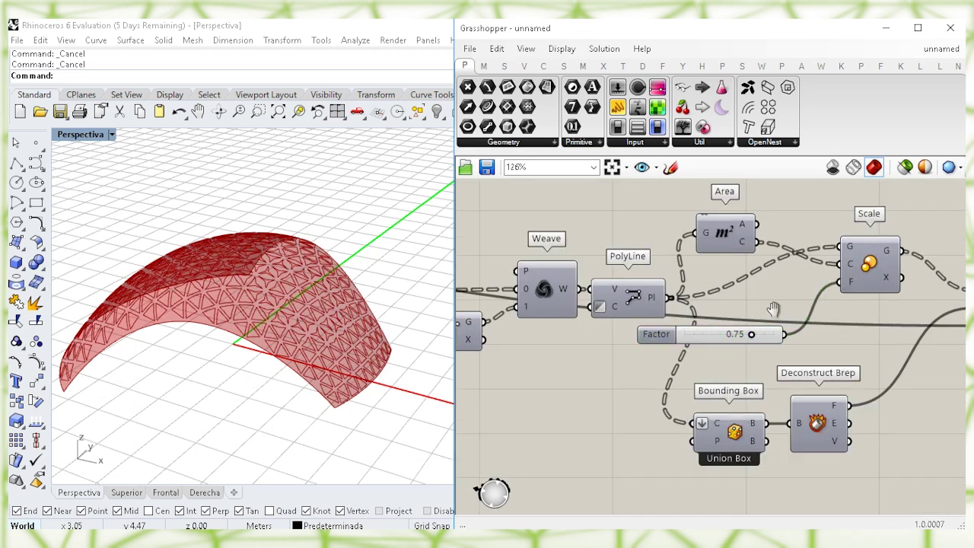
# Add a Surface Split component beside Map to Surface.
pyautogui.moveTo(775, 310); pyautogui.dragTo(669, 325, button='right')
pyautogui.moveTo(287, 331); pyautogui.dragTo(315, 353, button='right')
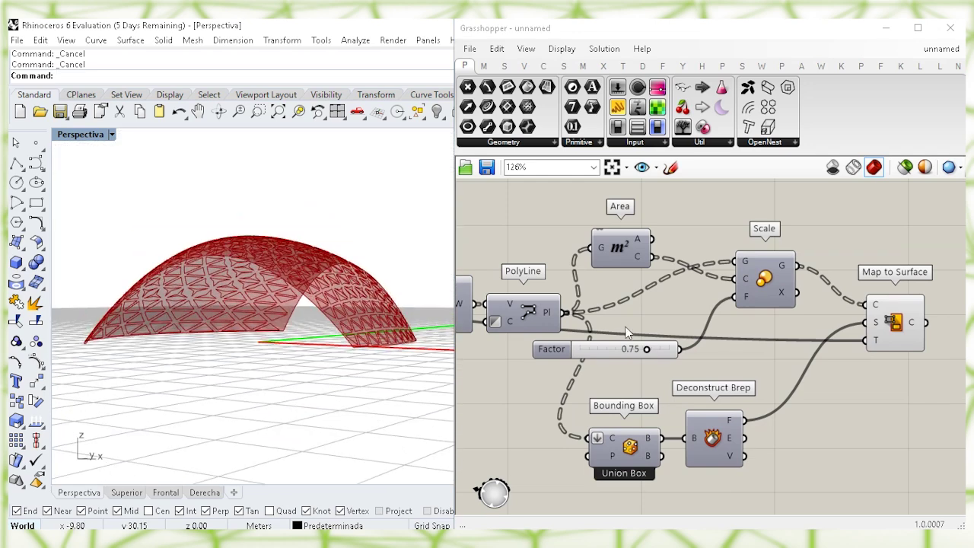
pyautogui.moveTo(839, 333); pyautogui.dragTo(762, 345, button='right')
pyautogui.click(801, 333)
pyautogui.moveTo(821, 336); pyautogui.dragTo(624, 351, button='right')
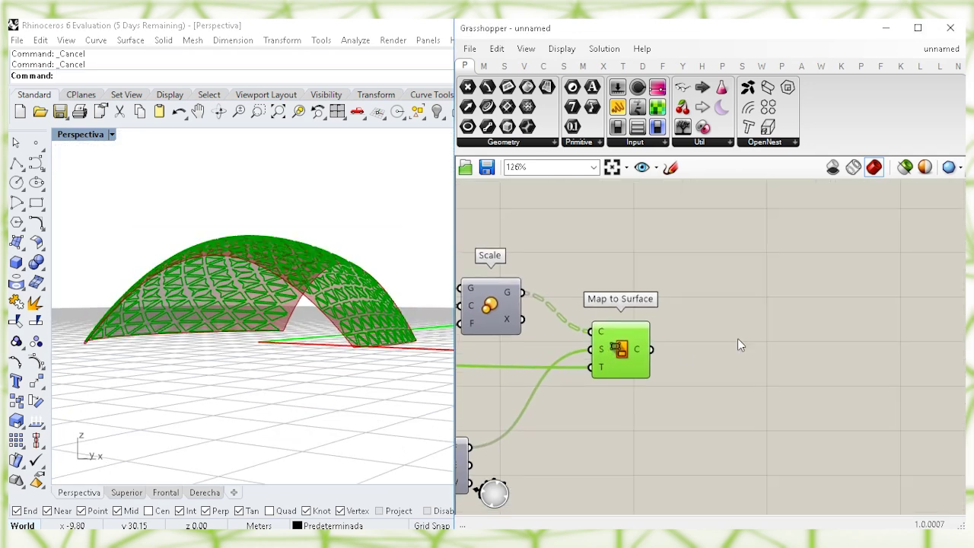
pyautogui.doubleClick(749, 334)
pyautogui.write('surf')
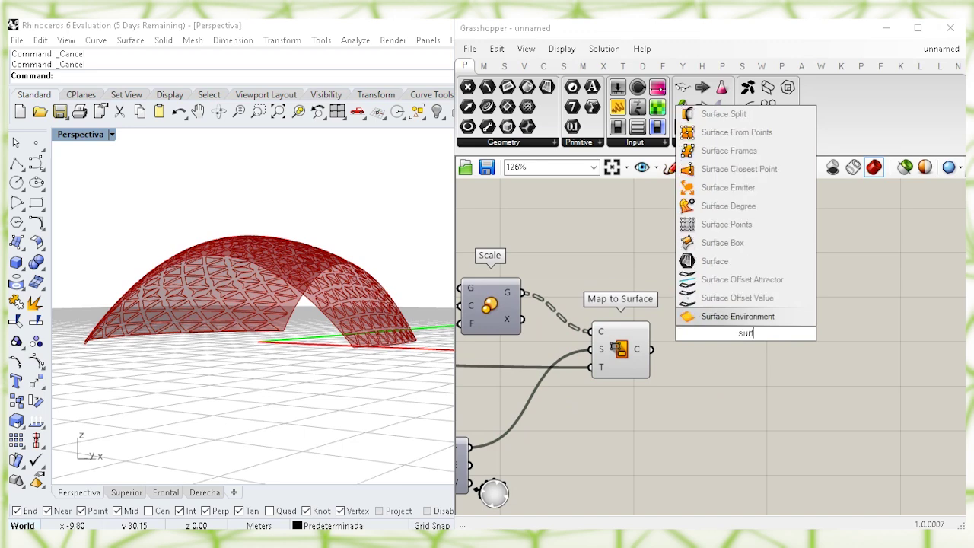
pyautogui.write('ace spl')
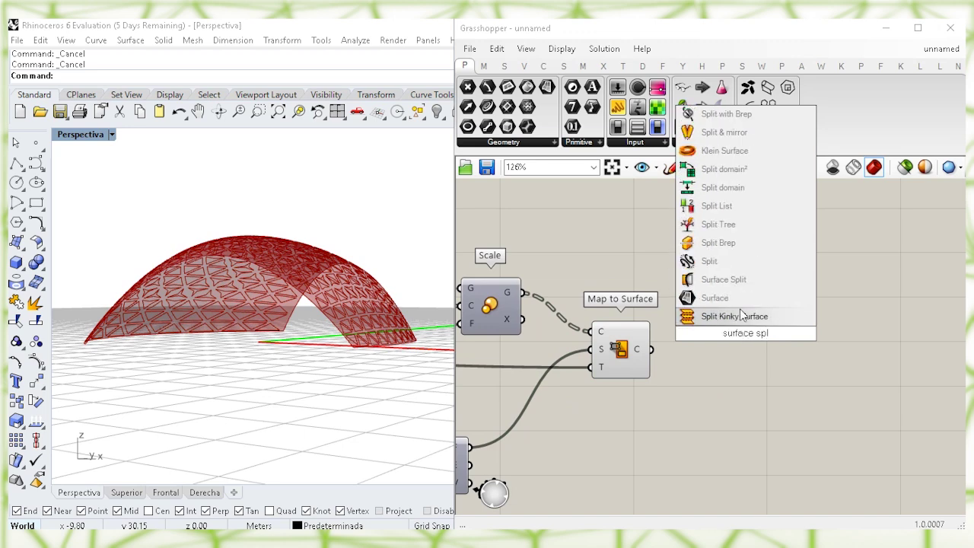
pyautogui.click(719, 279)
pyautogui.click(620, 356)
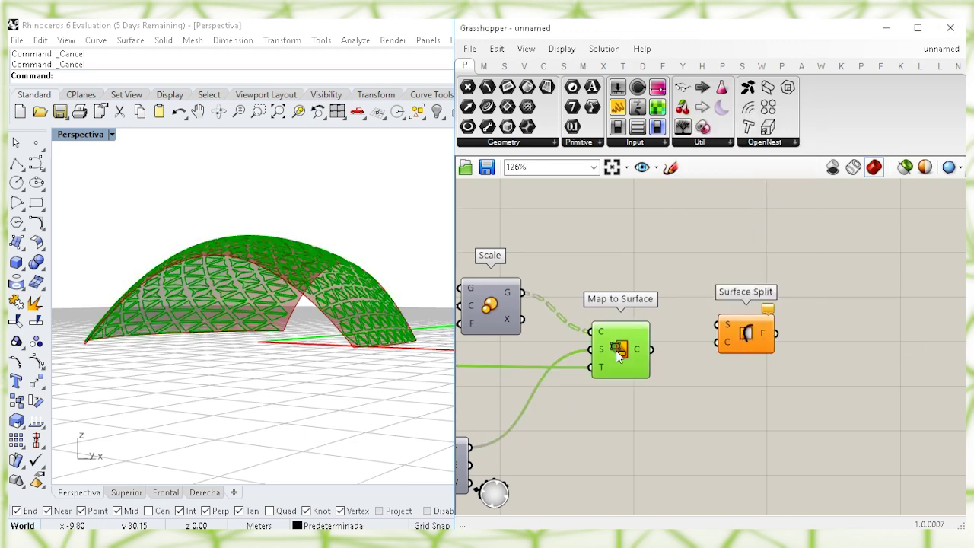
pyautogui.moveTo(729, 343); pyautogui.dragTo(735, 344)
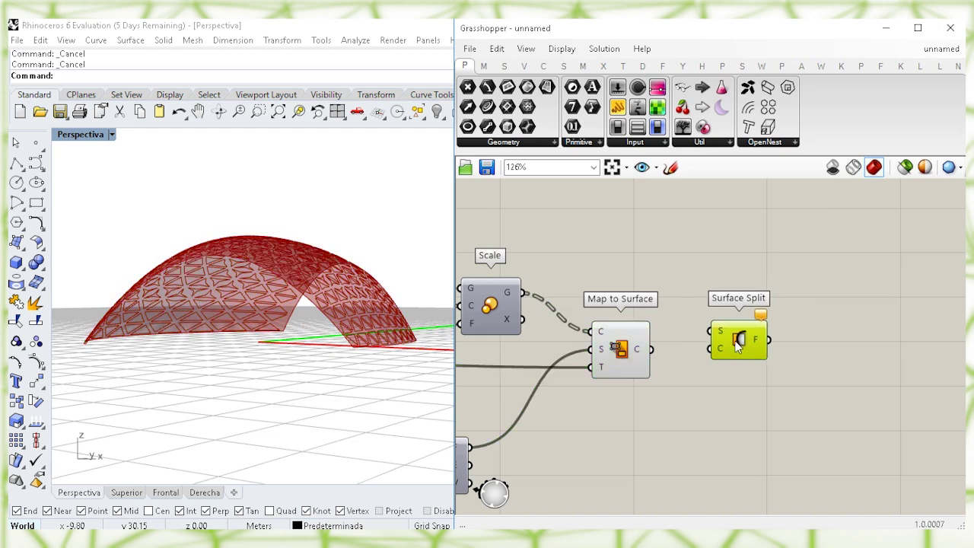
# Flatten Map to Surface's C output and connect it to Surface Split's C input.
pyautogui.rightClick(640, 350)
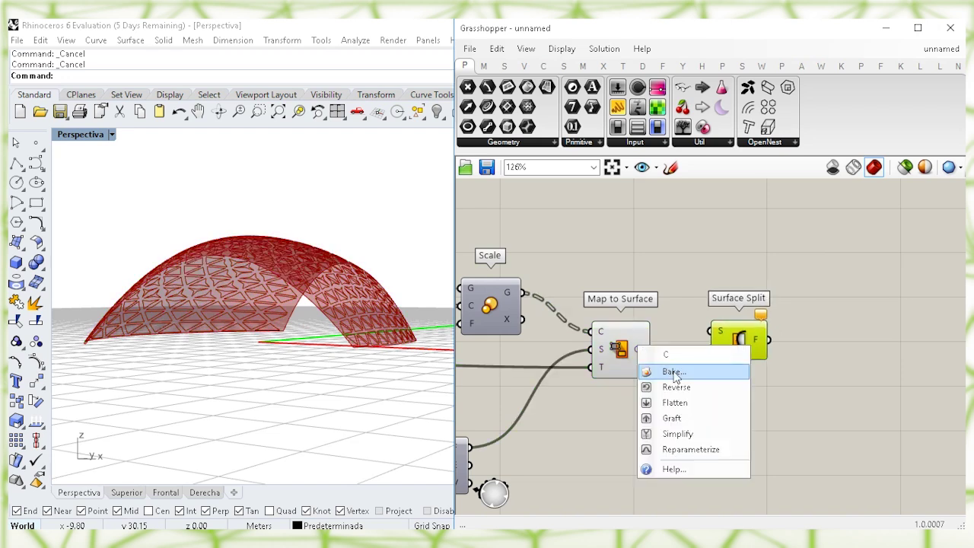
pyautogui.click(672, 413)
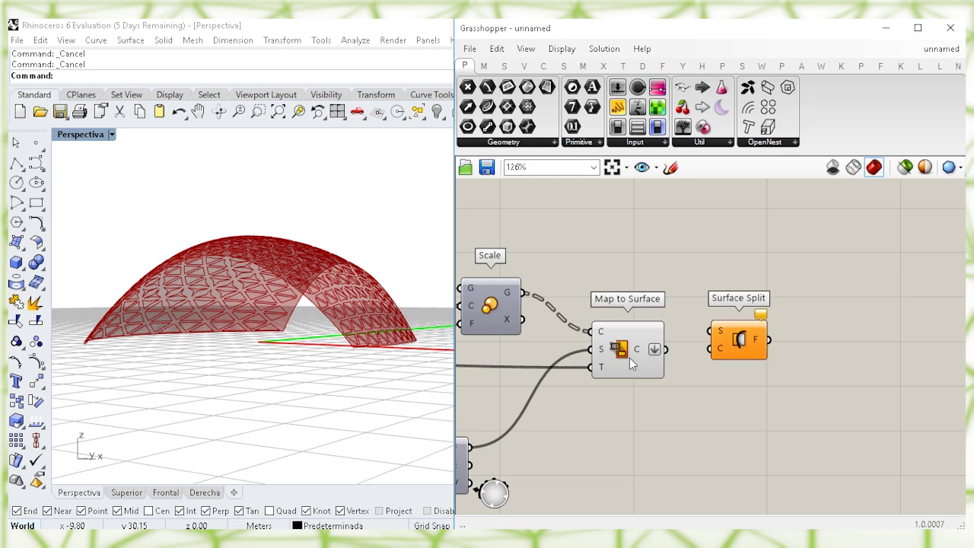
pyautogui.click(644, 363)
pyautogui.moveTo(736, 356); pyautogui.dragTo(727, 357)
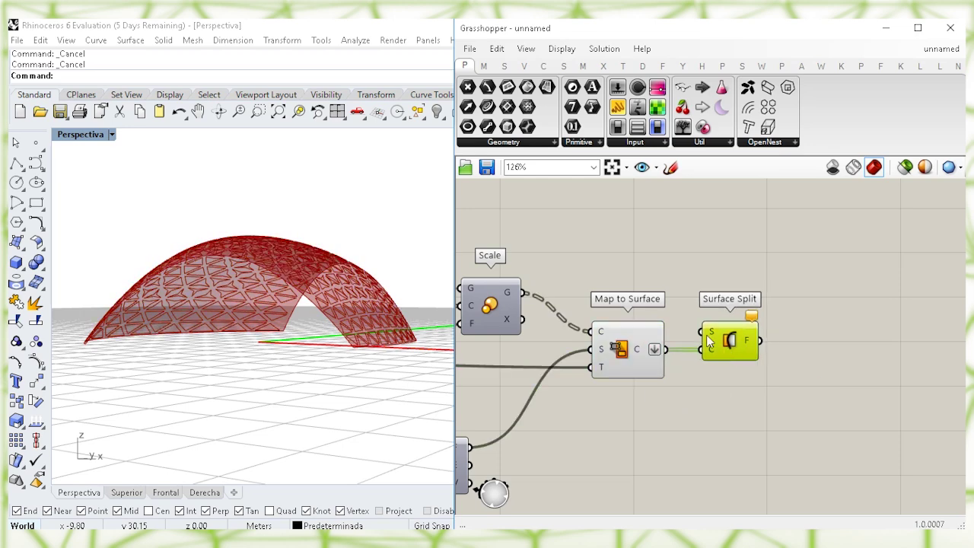
# Connect Sweep2's S output to Surface Split's S input.
pyautogui.scroll(-4, 727, 331)
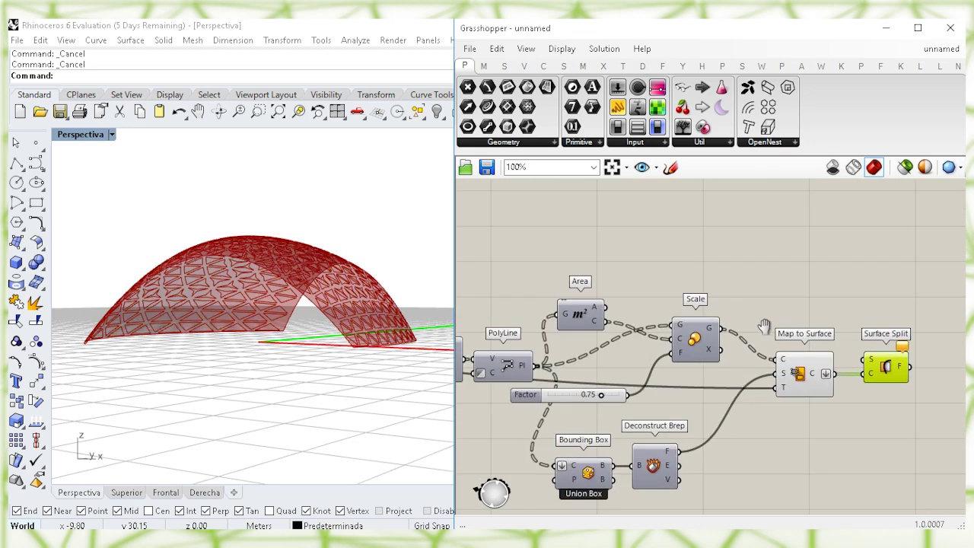
pyautogui.moveTo(498, 333); pyautogui.dragTo(750, 337, button='right')
pyautogui.moveTo(494, 313)
pyautogui.mouseDown(button='right')
pyautogui.moveTo(574, 313)
pyautogui.moveTo(700, 334)
pyautogui.mouseUp(button='right')
pyautogui.moveTo(591, 298)
pyautogui.mouseDown(button='right')
pyautogui.moveTo(685, 312)
pyautogui.moveTo(821, 314)
pyautogui.mouseUp(button='right')
pyautogui.click(608, 325)
pyautogui.moveTo(608, 325); pyautogui.dragTo(535, 306, button='right')
pyautogui.moveTo(542, 295); pyautogui.dragTo(873, 386)
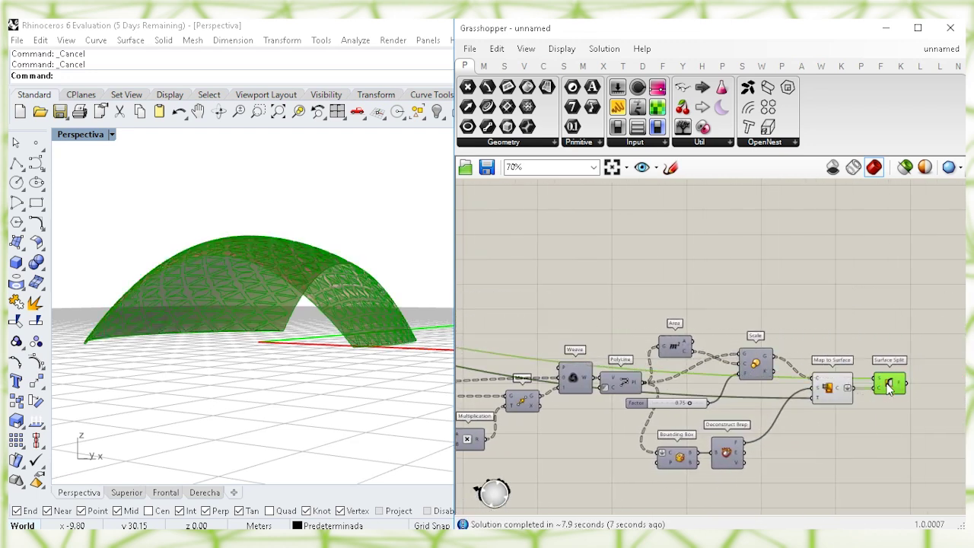
pyautogui.click(881, 334)
# Add an Area component beyond Surface Split and connect Surface Split's F output to its G input.
pyautogui.moveTo(881, 333); pyautogui.dragTo(770, 315, button='right')
pyautogui.scroll(3, 818, 316)
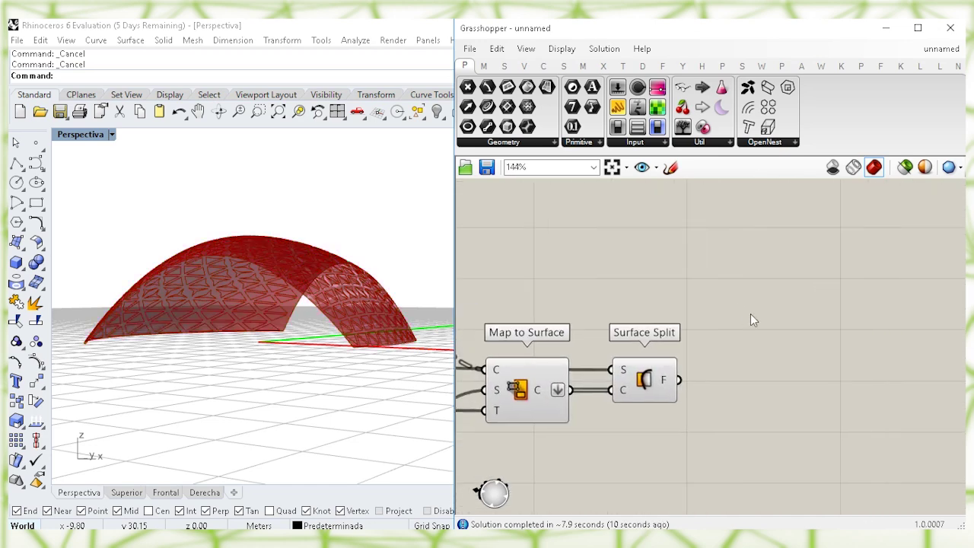
pyautogui.doubleClick(750, 313)
pyautogui.write('area')
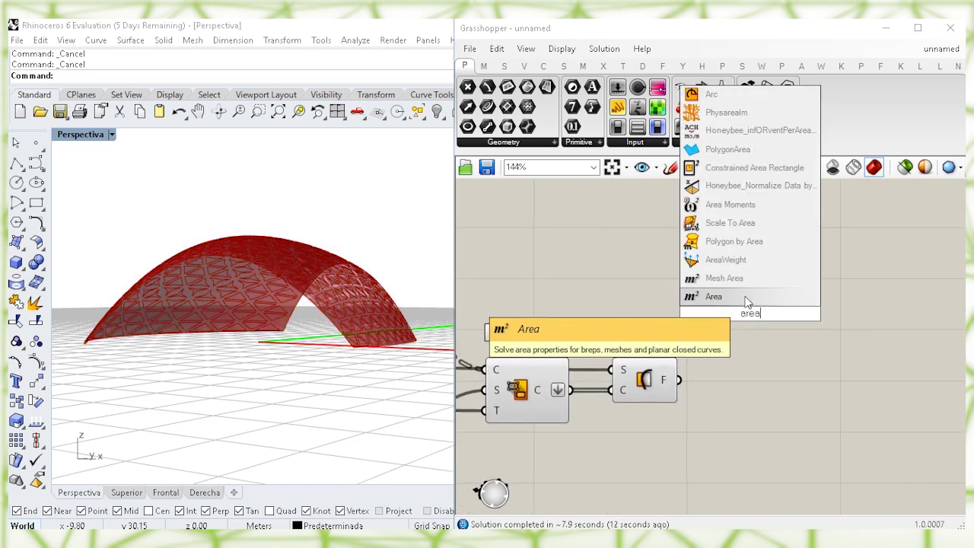
pyautogui.press('Return')
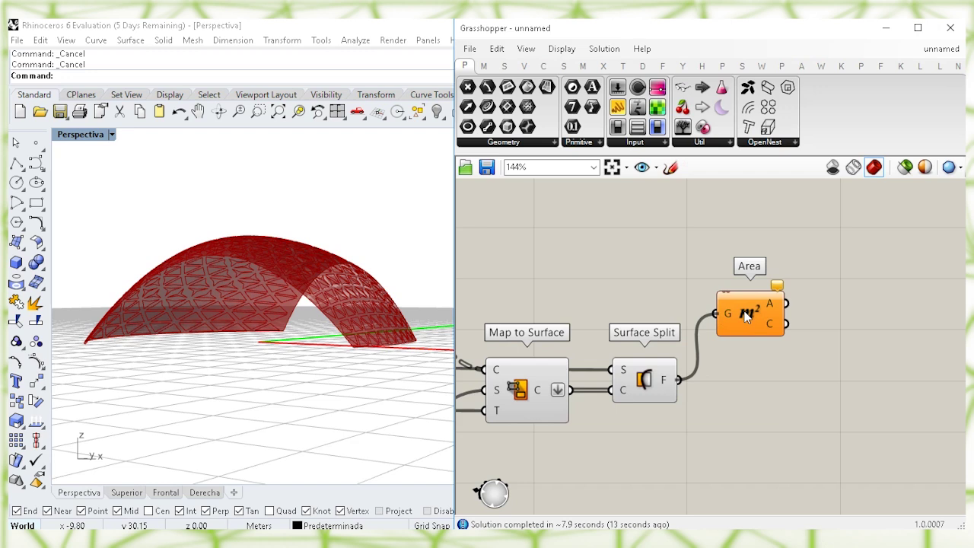
pyautogui.moveTo(746, 314)
pyautogui.mouseDown()
pyautogui.moveTo(739, 292)
pyautogui.moveTo(742, 304)
pyautogui.mouseUp()
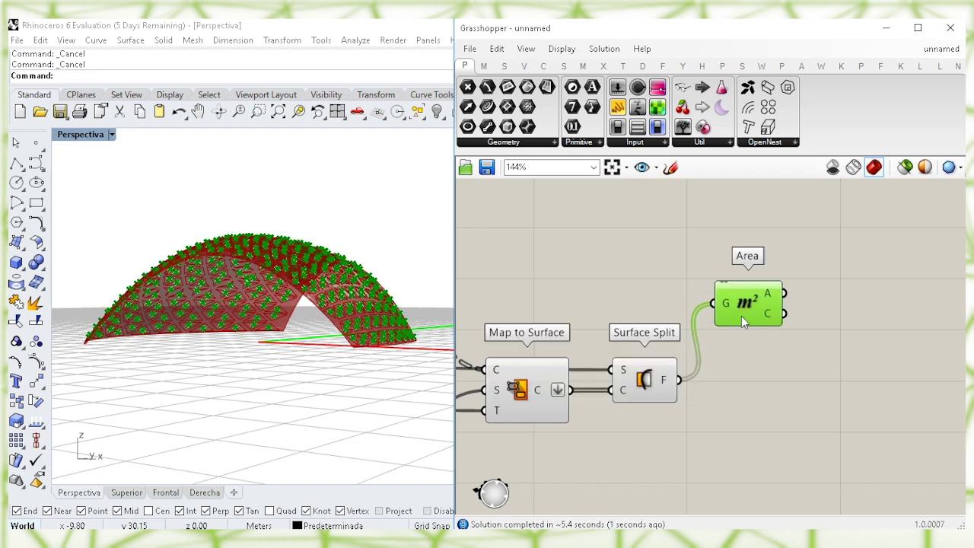
# Add a Sort List component beyond the new Area component.
pyautogui.click(821, 285)
pyautogui.moveTo(845, 278); pyautogui.dragTo(767, 306, button='right')
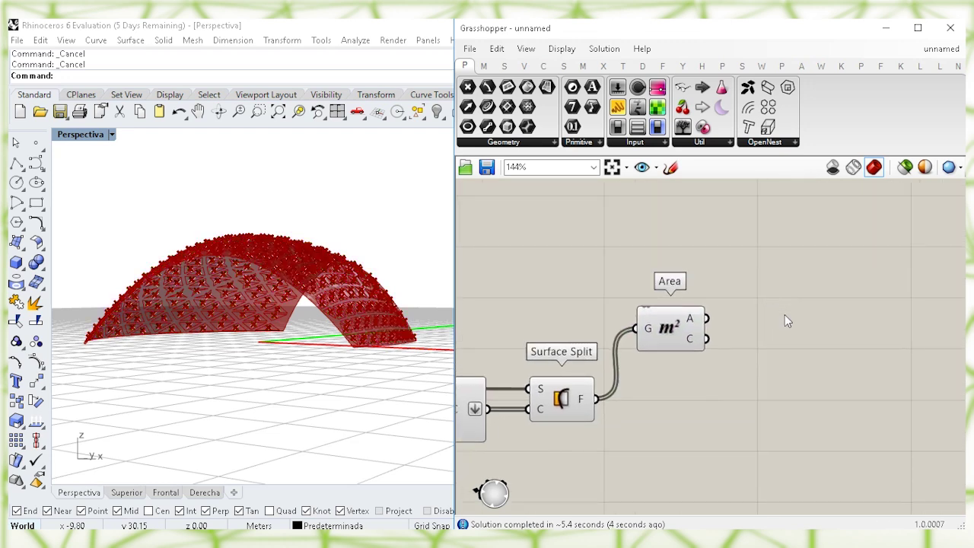
pyautogui.doubleClick(786, 321)
pyautogui.write('sort')
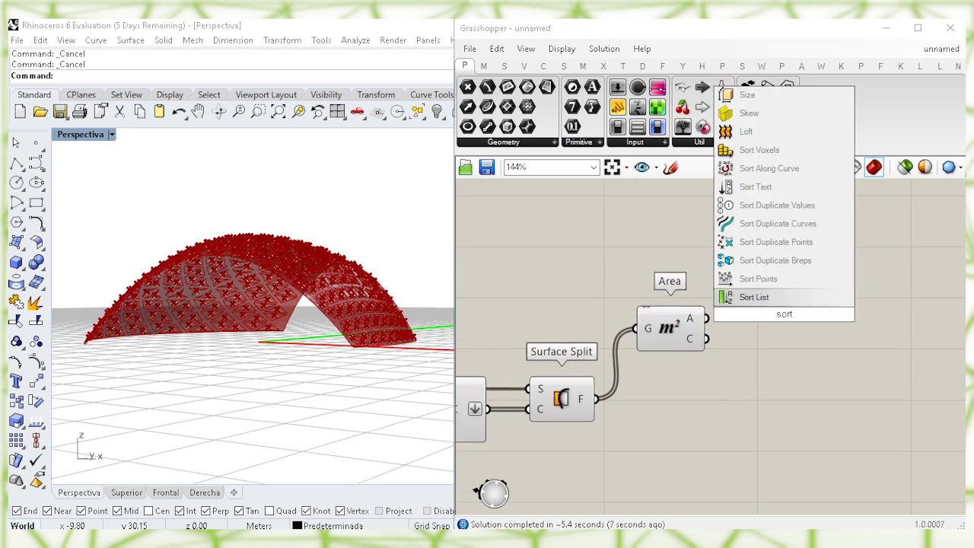
pyautogui.press('Return')
pyautogui.click(799, 320)
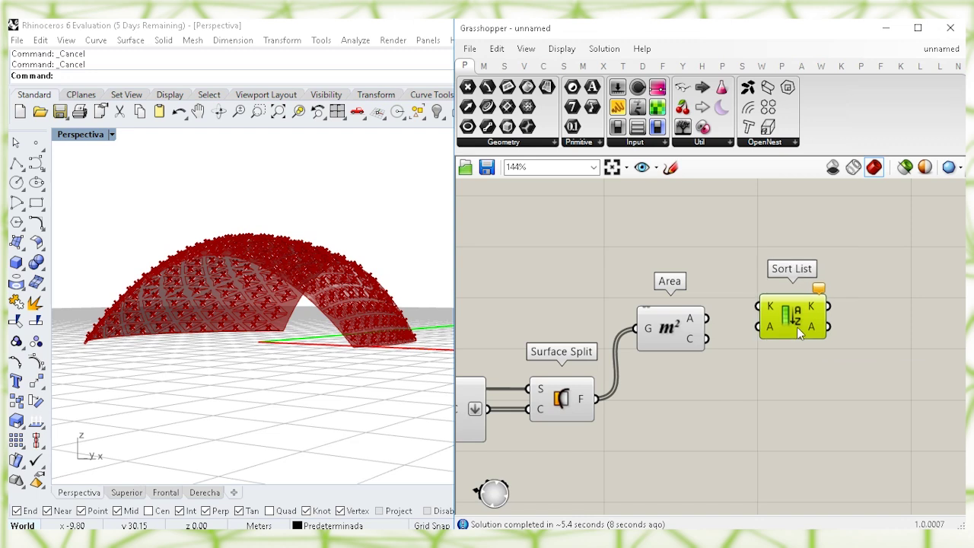
# Feed Sort List's A input from Surface Split's F output and its K input from Area's A output.
pyautogui.click(577, 403)
pyautogui.moveTo(740, 382); pyautogui.dragTo(803, 408)
pyautogui.click(744, 362)
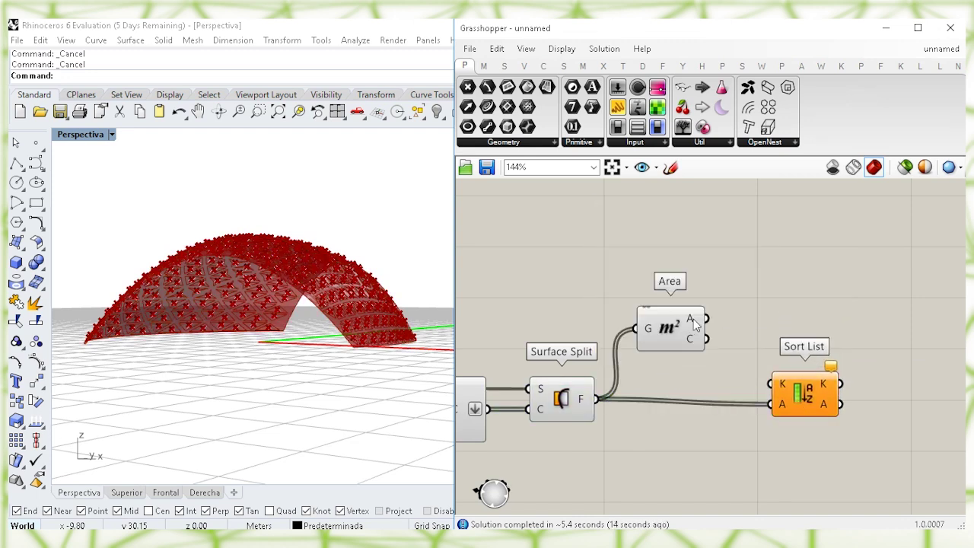
pyautogui.moveTo(696, 320); pyautogui.dragTo(788, 405)
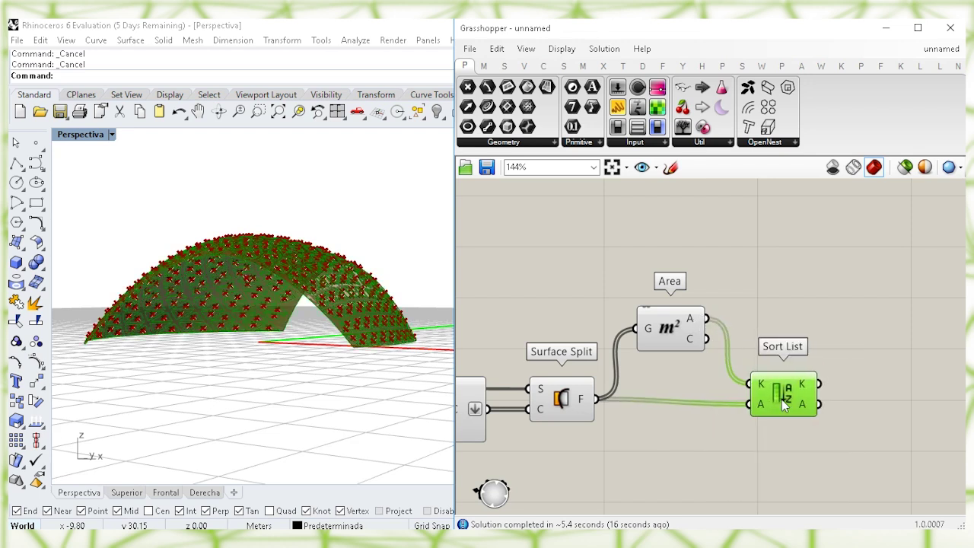
pyautogui.click(722, 445)
# Add a Reverse List component beside Sort List and connect Sort List's A output to its L input.
pyautogui.moveTo(889, 401); pyautogui.dragTo(811, 391, button='right')
pyautogui.doubleClick(811, 391)
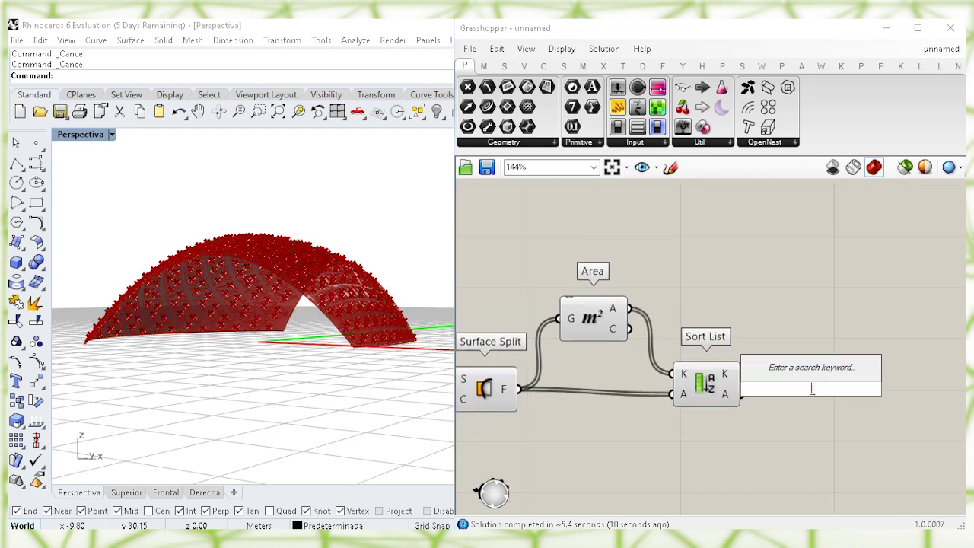
pyautogui.write('rev')
pyautogui.click(788, 353)
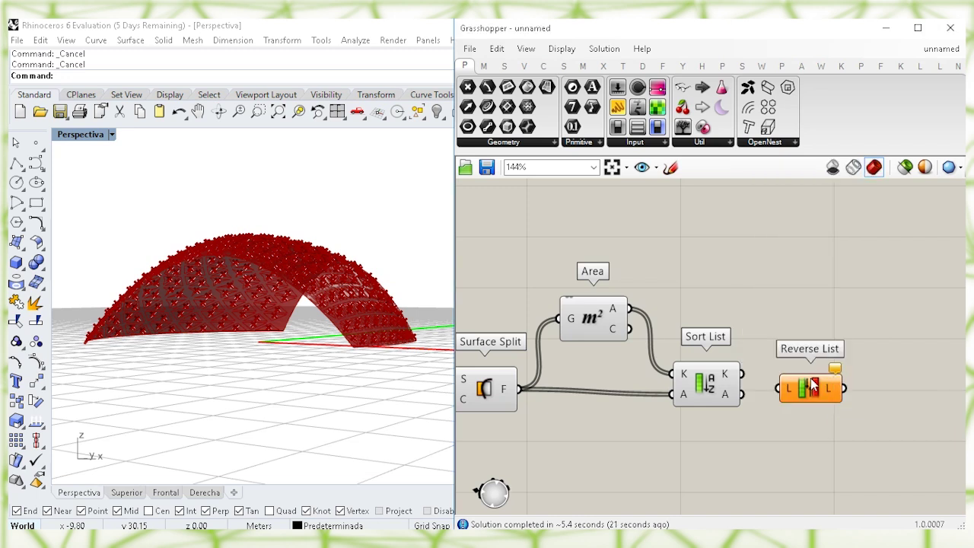
pyautogui.moveTo(792, 391); pyautogui.dragTo(777, 397)
pyautogui.click(805, 329)
# Add a Cull Index component beyond Reverse List.
pyautogui.moveTo(807, 327); pyautogui.dragTo(697, 344, button='right')
pyautogui.doubleClick(769, 313)
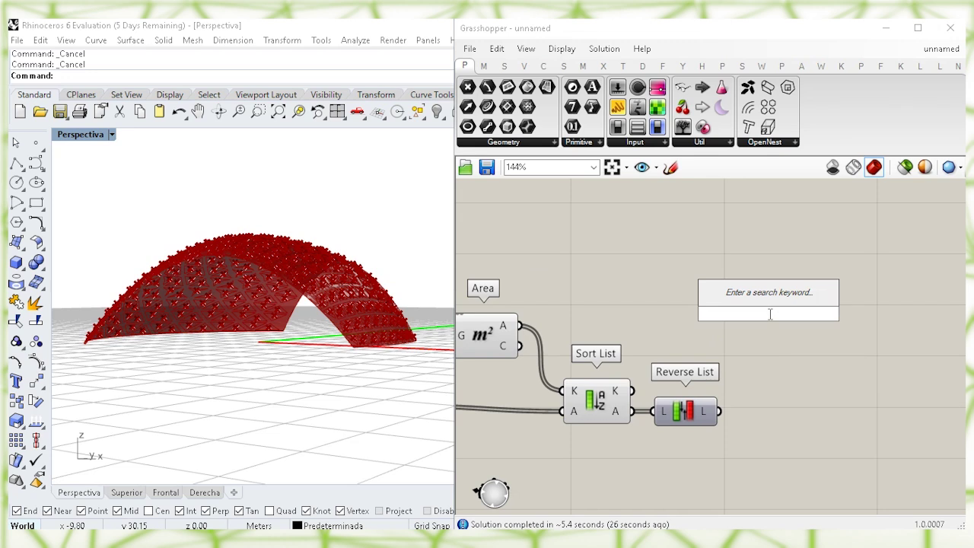
pyautogui.write('cull ind')
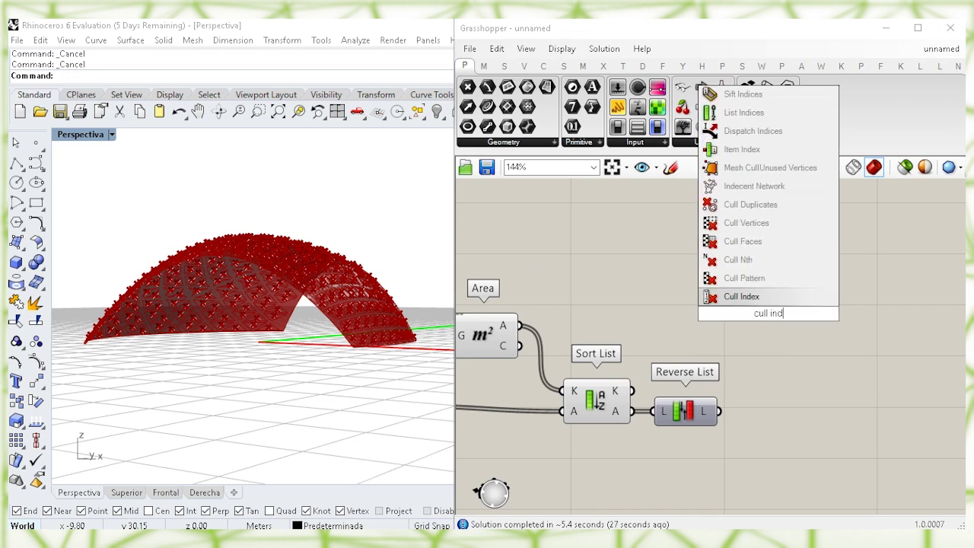
pyautogui.click(773, 302)
# Create a panel containing 0 for Cull Index's I input and connect Reverse List's L output to its L input.
pyautogui.doubleClick(715, 294)
pyautogui.write('"')
pyautogui.press('Return')
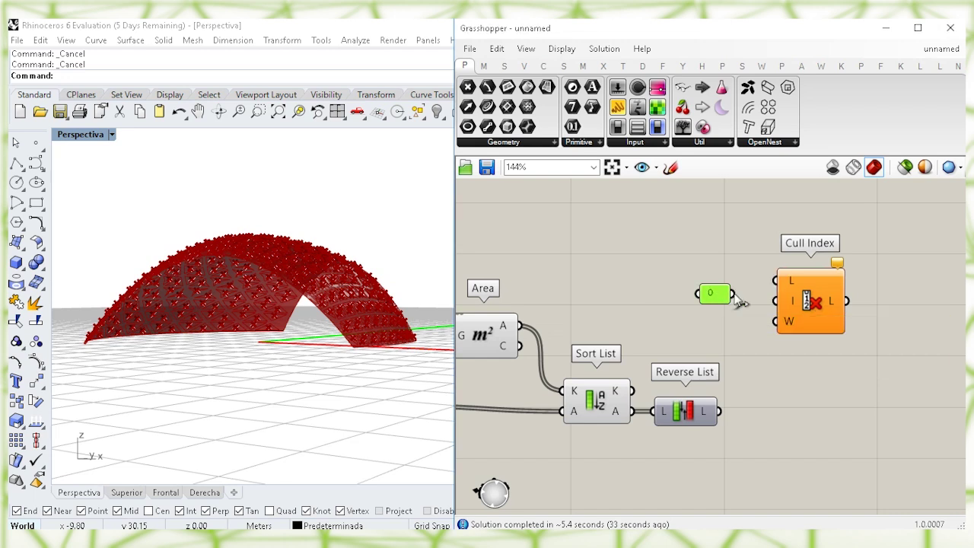
pyautogui.moveTo(800, 303)
pyautogui.mouseDown()
pyautogui.moveTo(778, 274)
pyautogui.moveTo(810, 308)
pyautogui.mouseUp()
pyautogui.click(762, 350)
# Add a List Item component below Cull Index and connect Reverse List's L output to its L input.
pyautogui.moveTo(799, 366); pyautogui.dragTo(779, 331, button='right')
pyautogui.doubleClick(790, 389)
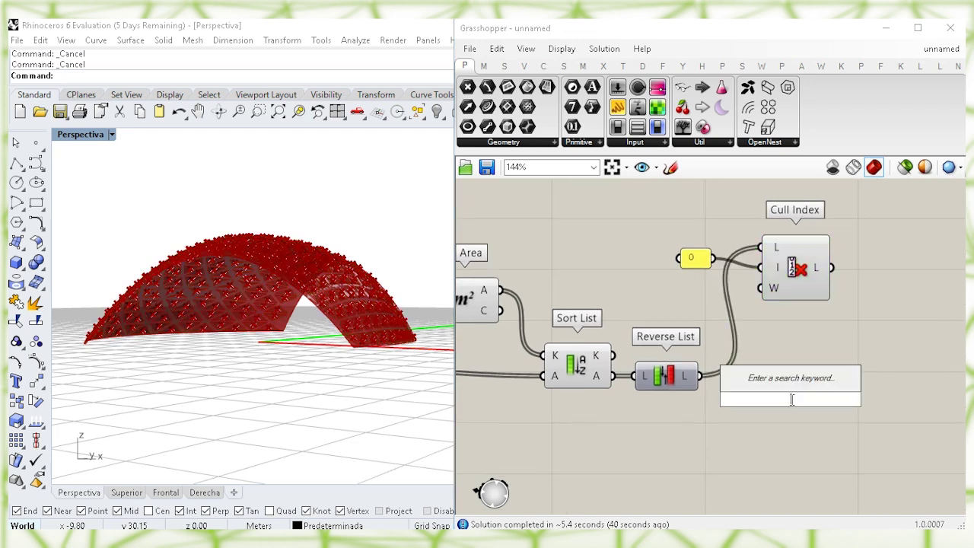
pyautogui.write('list item')
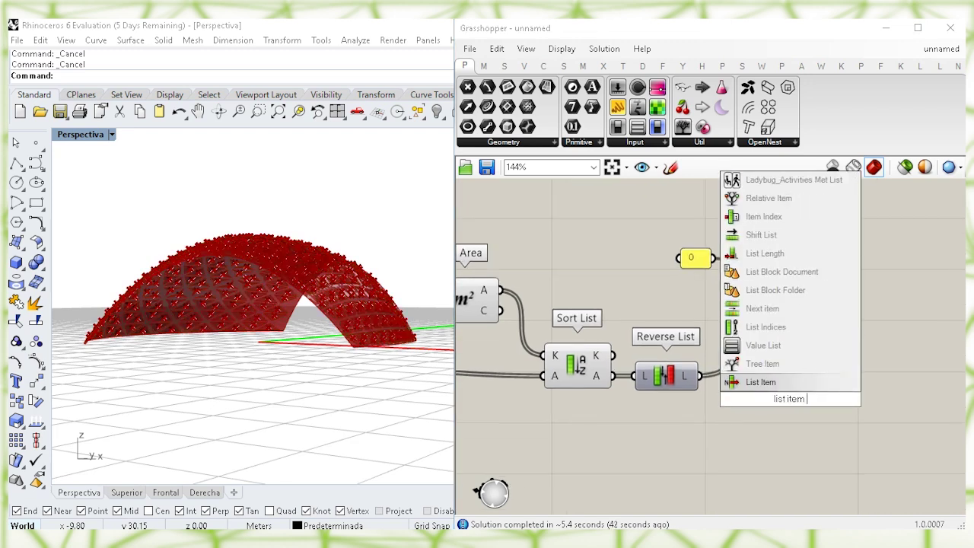
pyautogui.click(743, 385)
pyautogui.moveTo(815, 408); pyautogui.dragTo(819, 410)
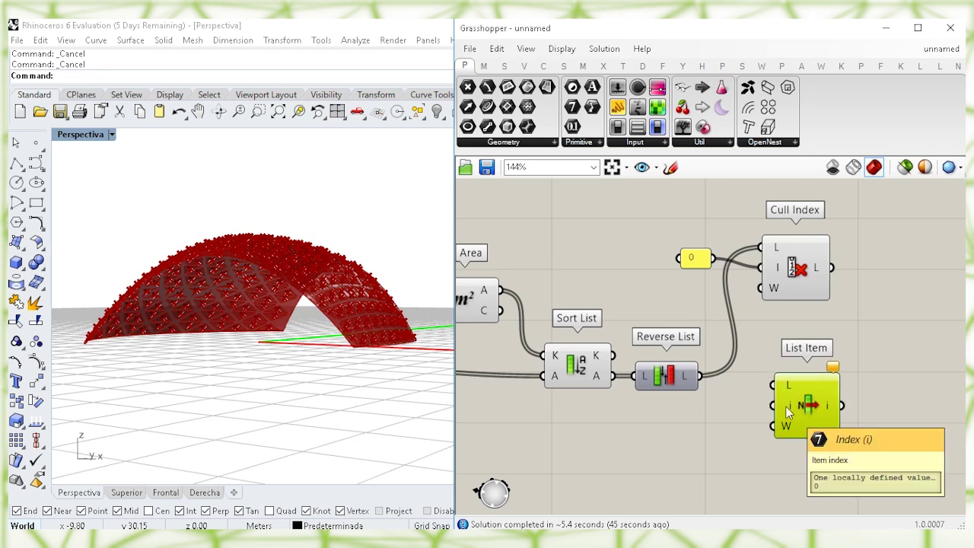
pyautogui.moveTo(758, 388); pyautogui.dragTo(799, 411)
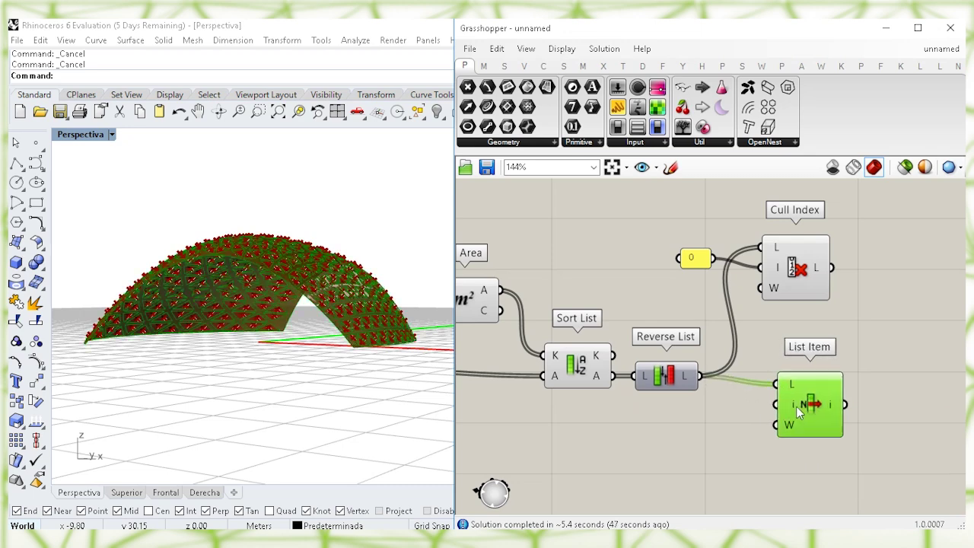
# Bake the List Item result onto the Predeterminada layer with the colour set by layer.
pyautogui.moveTo(405, 288); pyautogui.dragTo(322, 311, button='right')
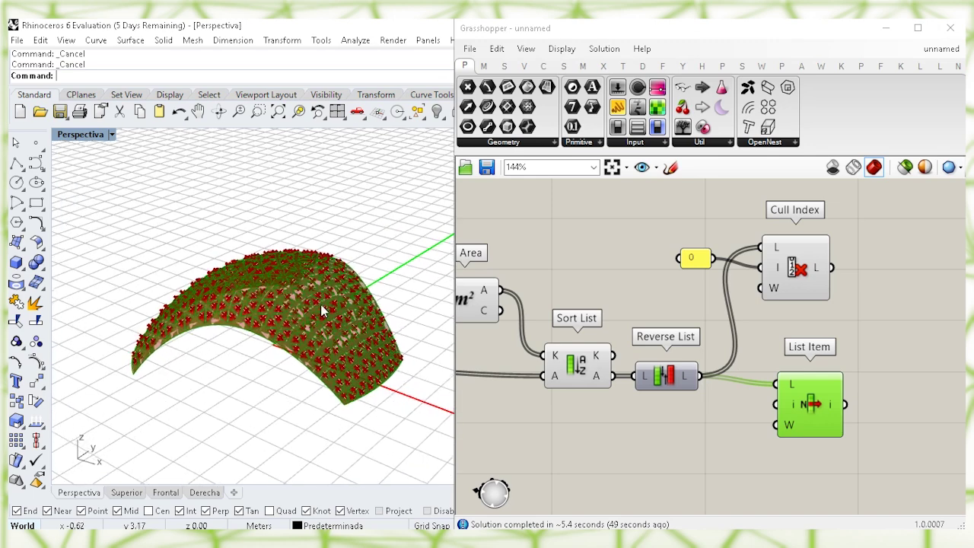
pyautogui.rightClick(802, 417)
pyautogui.click(819, 460)
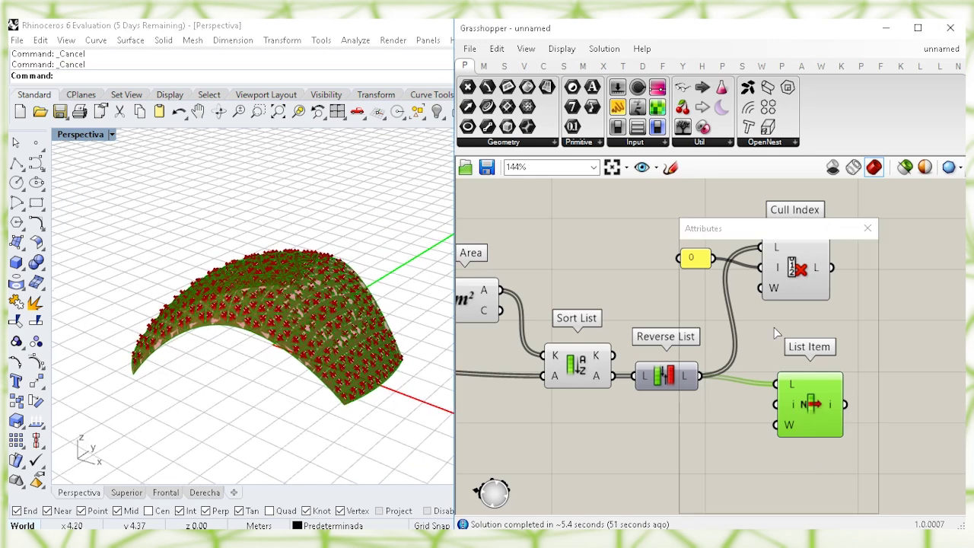
pyautogui.click(780, 263)
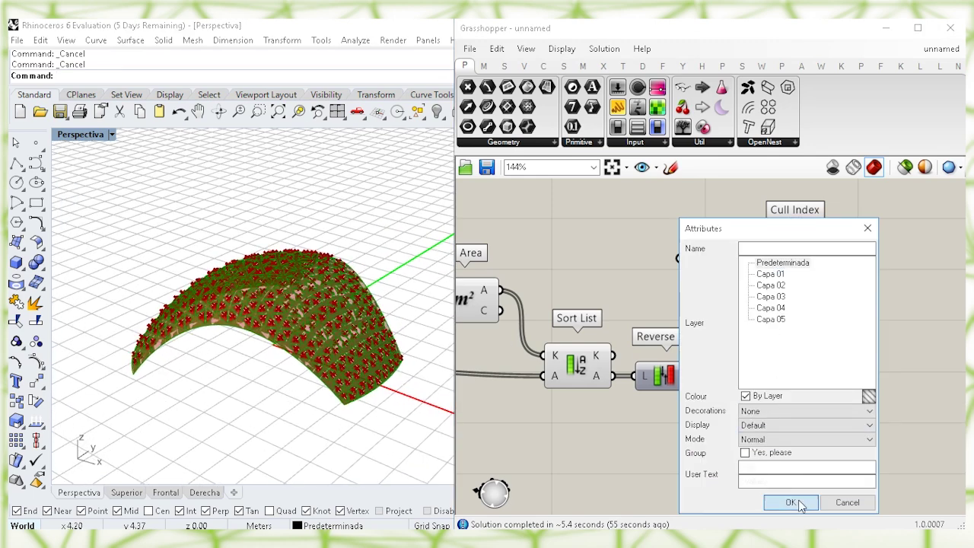
pyautogui.click(792, 502)
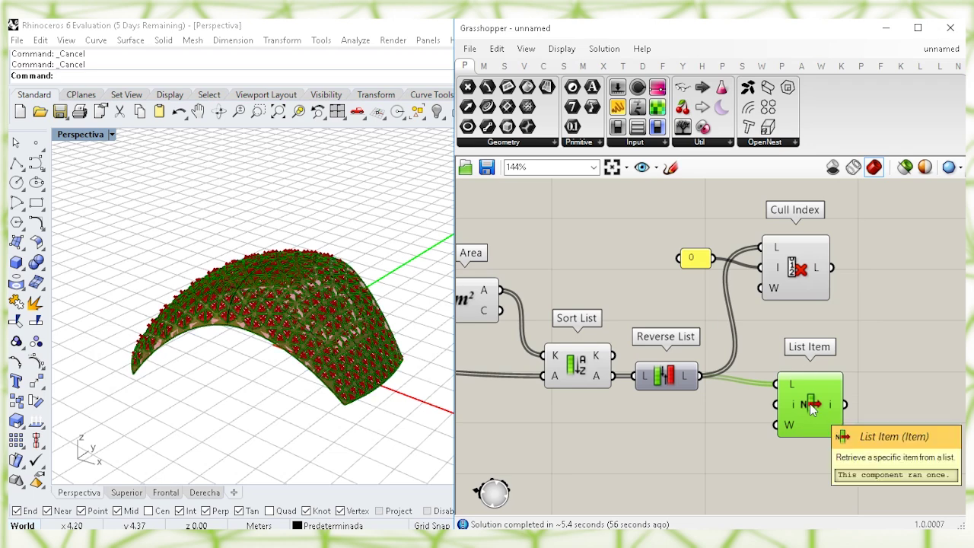
# Bake the Cull Index result onto the Capa 04 layer with colour by layer and grouping enabled.
pyautogui.click(779, 323)
pyautogui.click(799, 267)
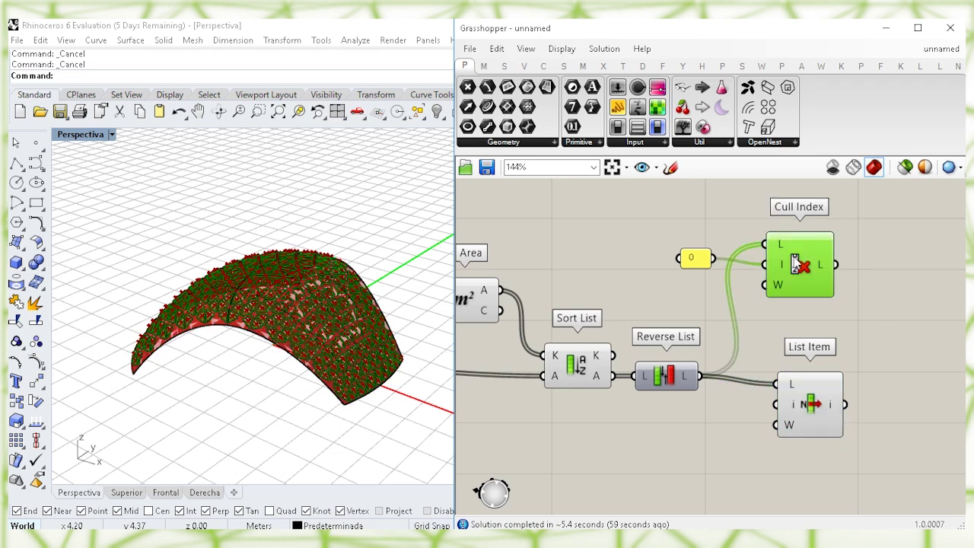
pyautogui.rightClick(799, 268)
pyautogui.click(814, 315)
pyautogui.click(803, 252)
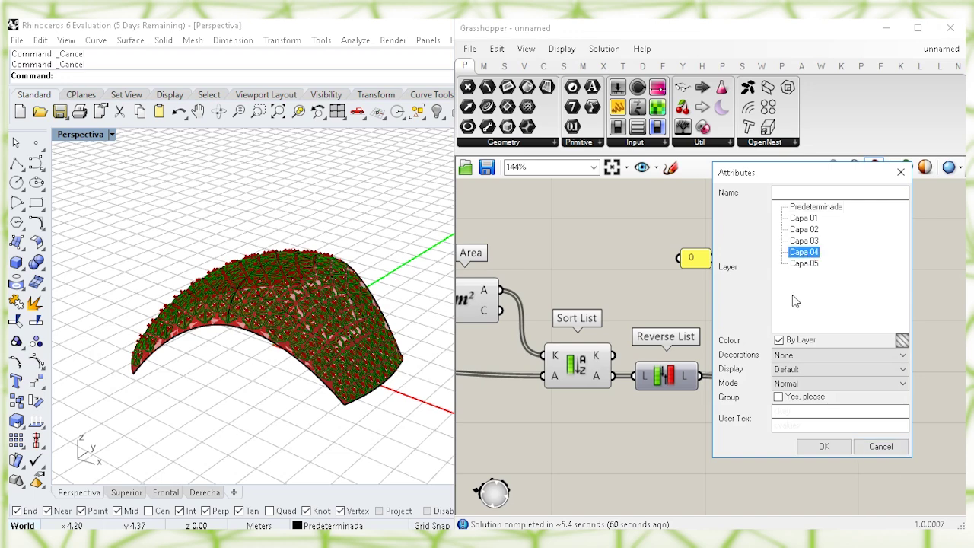
pyautogui.click(778, 397)
pyautogui.click(823, 446)
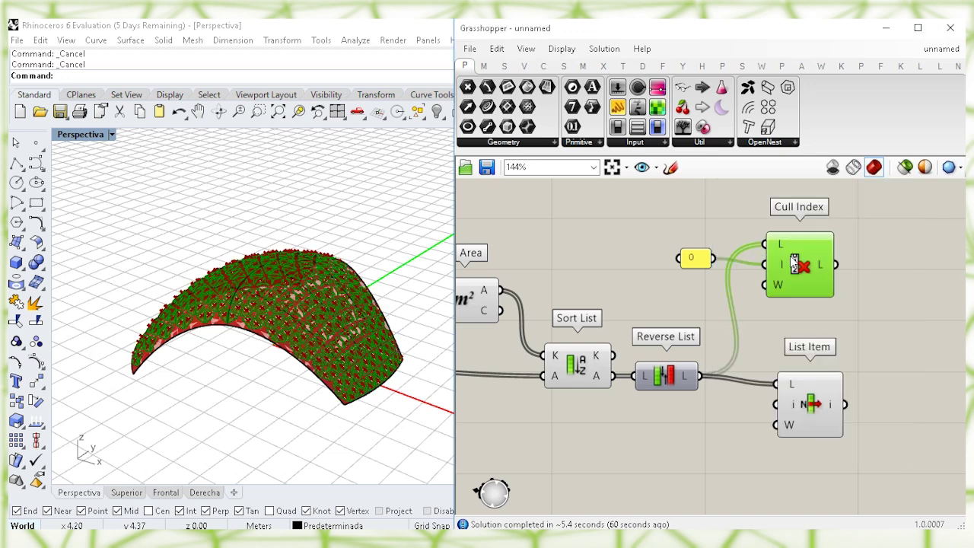
# Turn off the preview of the list and sorting components, and of the scaling, mapping and splitting components before them.
pyautogui.click(757, 321)
pyautogui.scroll(-3, 814, 292)
pyautogui.moveTo(837, 424); pyautogui.dragTo(487, 227)
pyautogui.rightClick(522, 223)
pyautogui.click(556, 253)
pyautogui.moveTo(556, 252); pyautogui.dragTo(646, 263, button='right')
pyautogui.moveTo(582, 265); pyautogui.dragTo(738, 259, button='right')
pyautogui.moveTo(795, 433); pyautogui.dragTo(708, 231)
pyautogui.rightClick(708, 231)
pyautogui.click(746, 261)
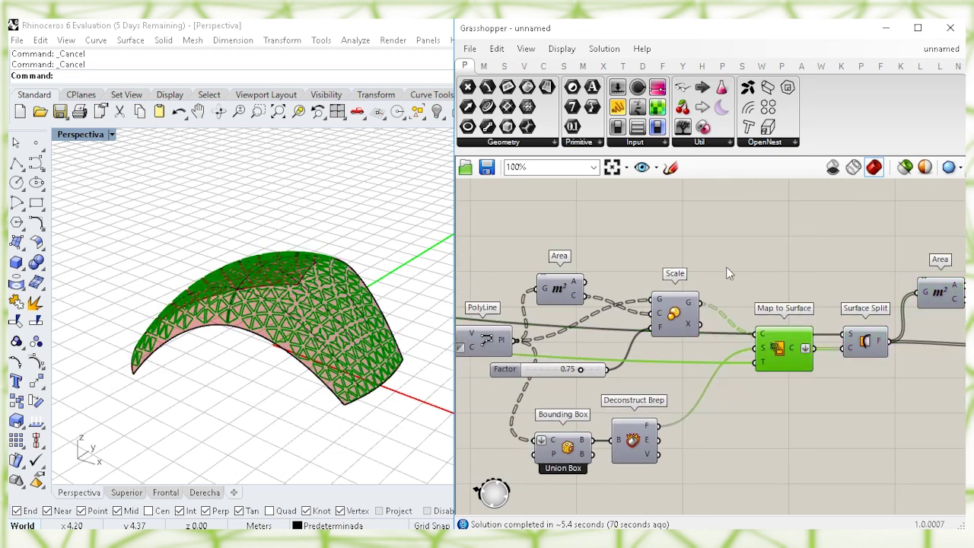
# Add a Polygon component above Circle and feed Construct Point's Pt output into its P input.
pyautogui.moveTo(619, 260); pyautogui.dragTo(748, 259, button='right')
pyautogui.scroll(-2, 748, 259)
pyautogui.moveTo(532, 260); pyautogui.dragTo(819, 287, button='right')
pyautogui.moveTo(615, 286); pyautogui.dragTo(693, 285, button='right')
pyautogui.moveTo(471, 279); pyautogui.dragTo(646, 285, button='right')
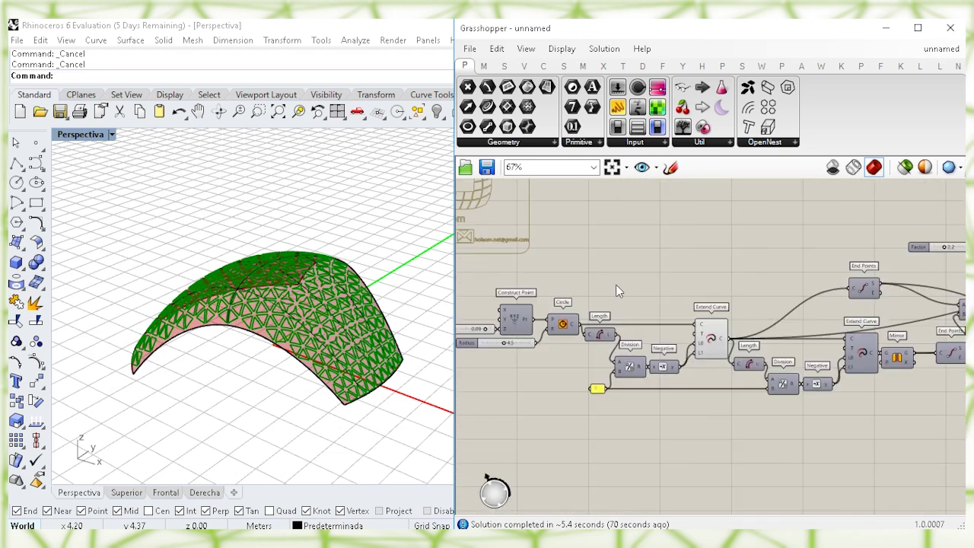
pyautogui.scroll(2, 580, 276)
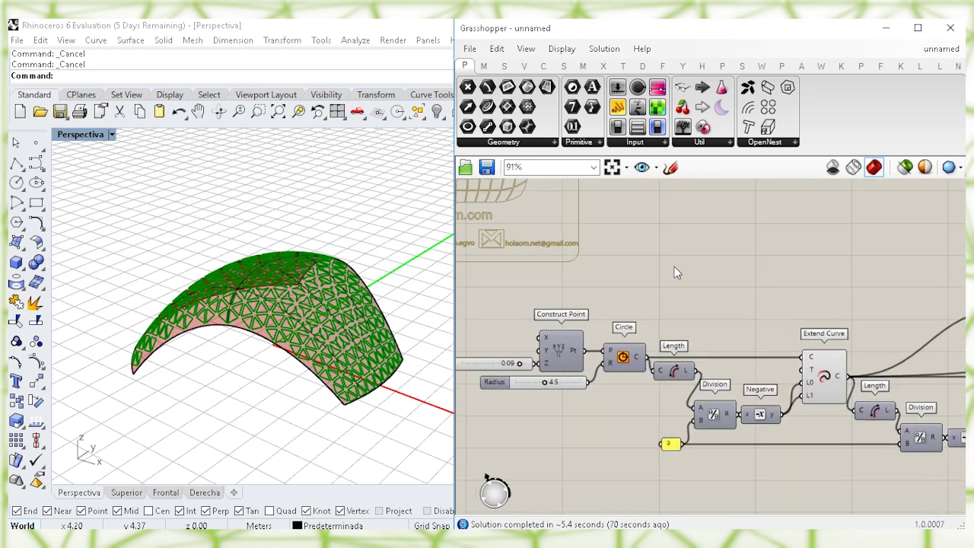
pyautogui.doubleClick(685, 252)
pyautogui.write('pol')
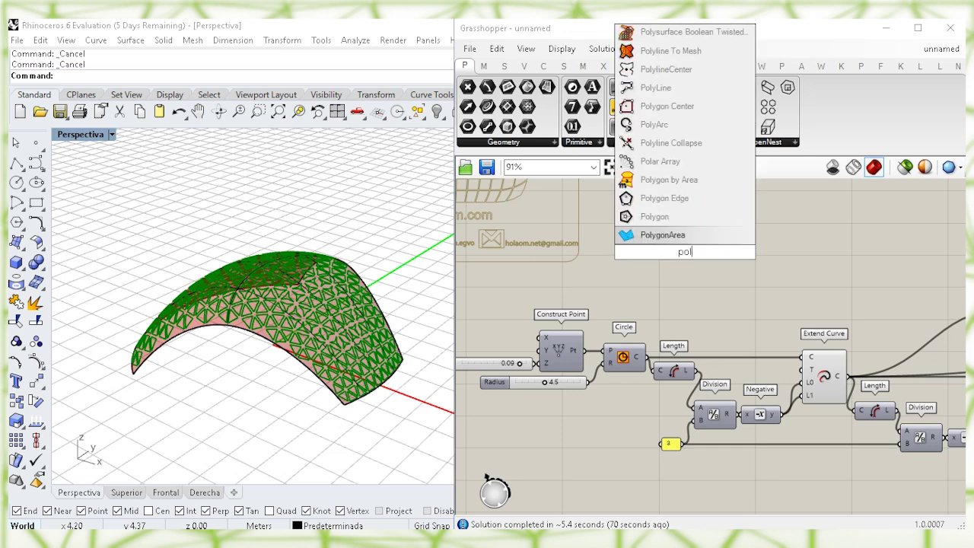
pyautogui.click(656, 217)
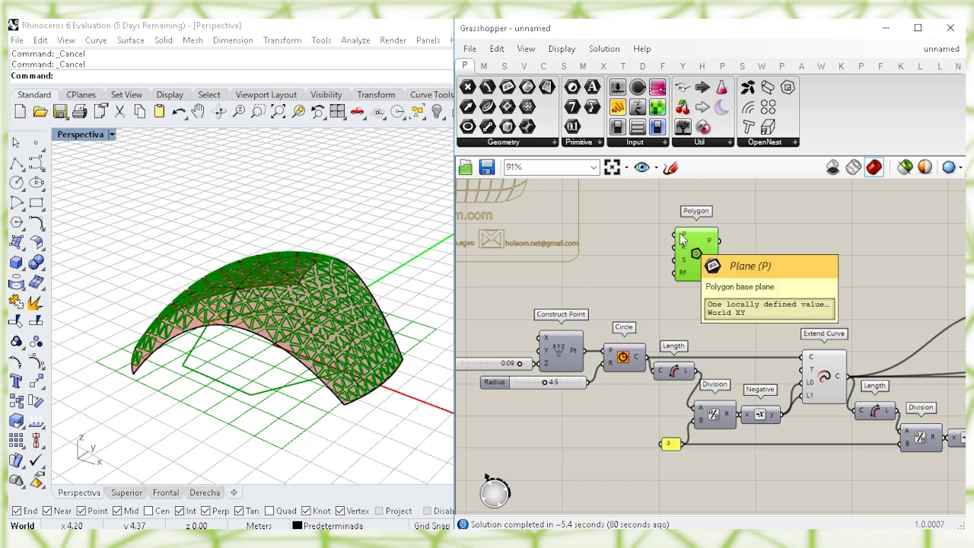
pyautogui.click(621, 317)
pyautogui.moveTo(615, 281); pyautogui.dragTo(754, 252)
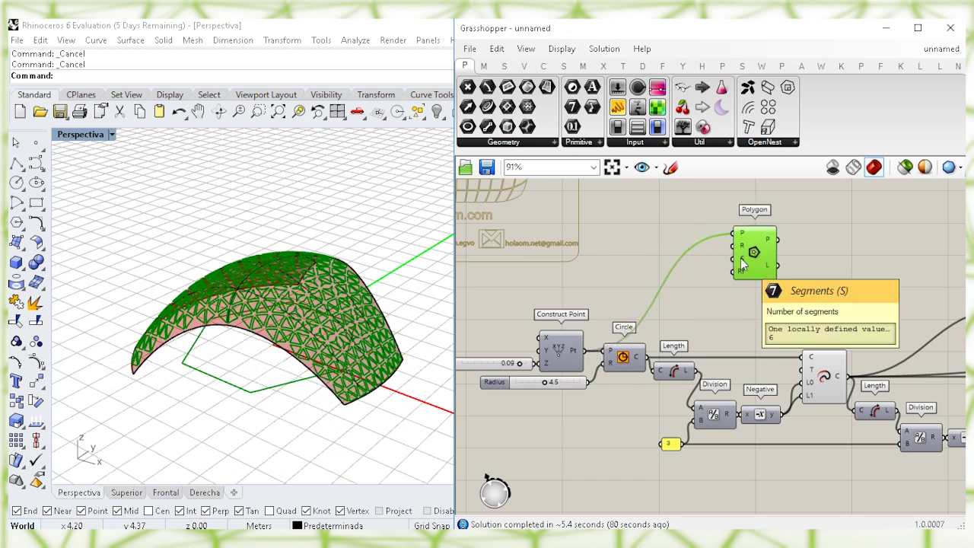
# Create a number slider set to 3 and connect it to Polygon's Segments input.
pyautogui.click(711, 297)
pyautogui.doubleClick(628, 267)
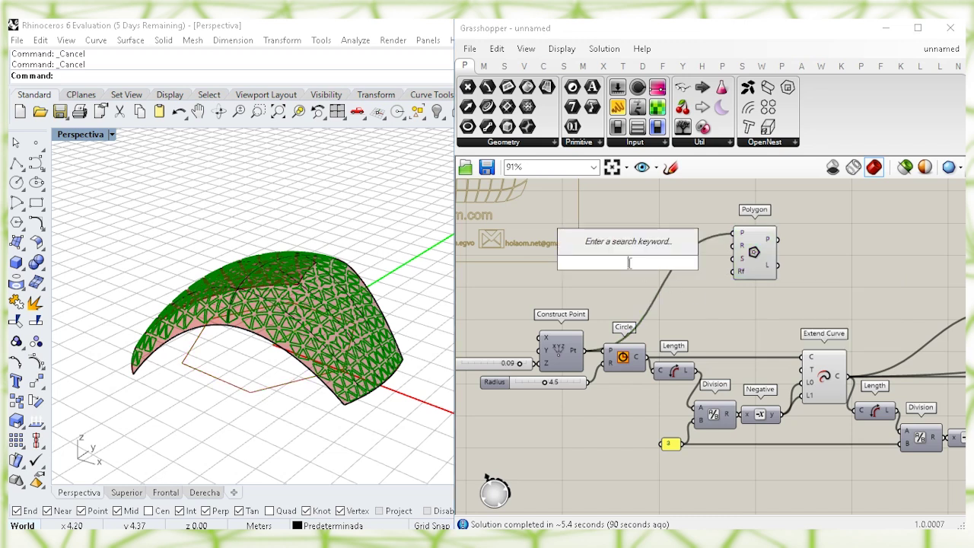
pyautogui.write('3')
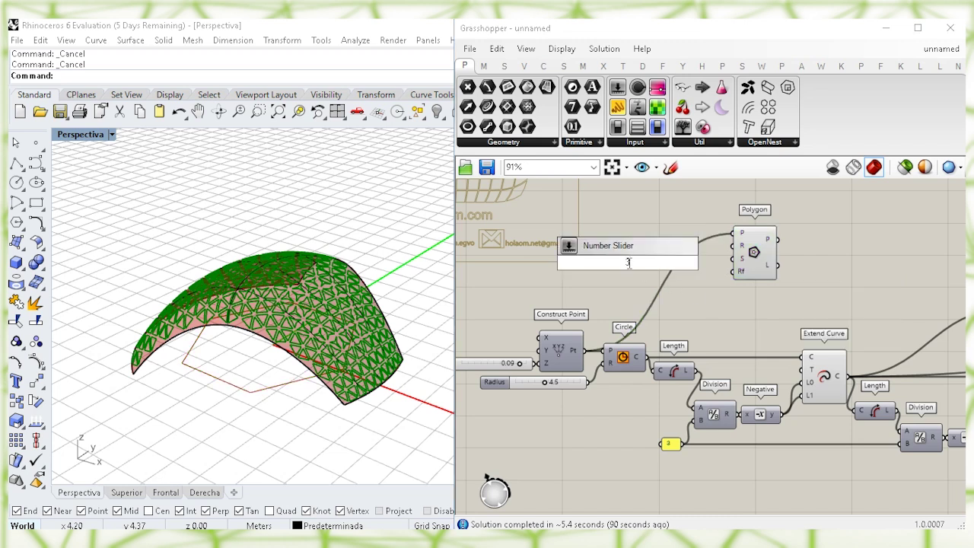
pyautogui.press('Return')
pyautogui.moveTo(734, 259); pyautogui.dragTo(640, 288)
pyautogui.click(668, 226)
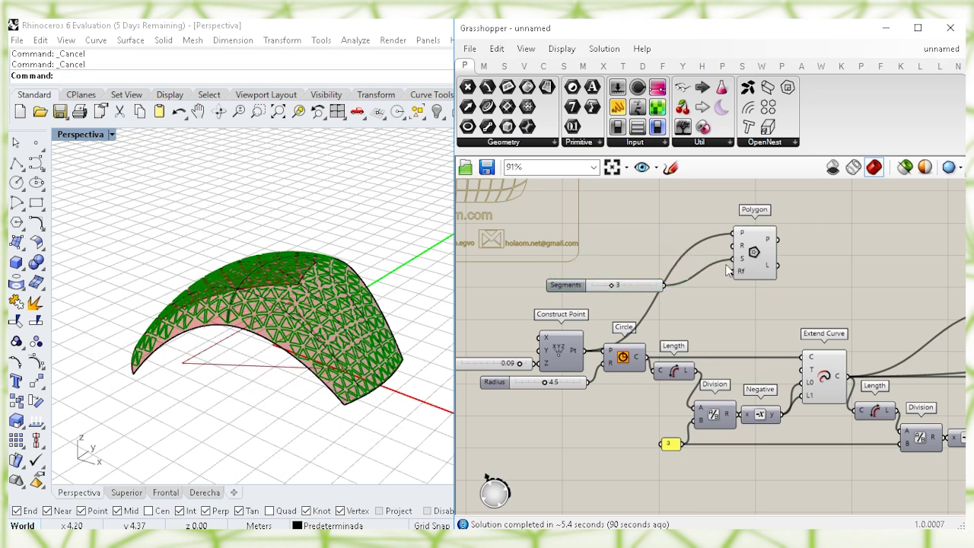
# Create a number slider set to 9.90, connect it to Polygon's Radius input and place it above the Segments slider.
pyautogui.doubleClick(661, 232)
pyautogui.write('9')
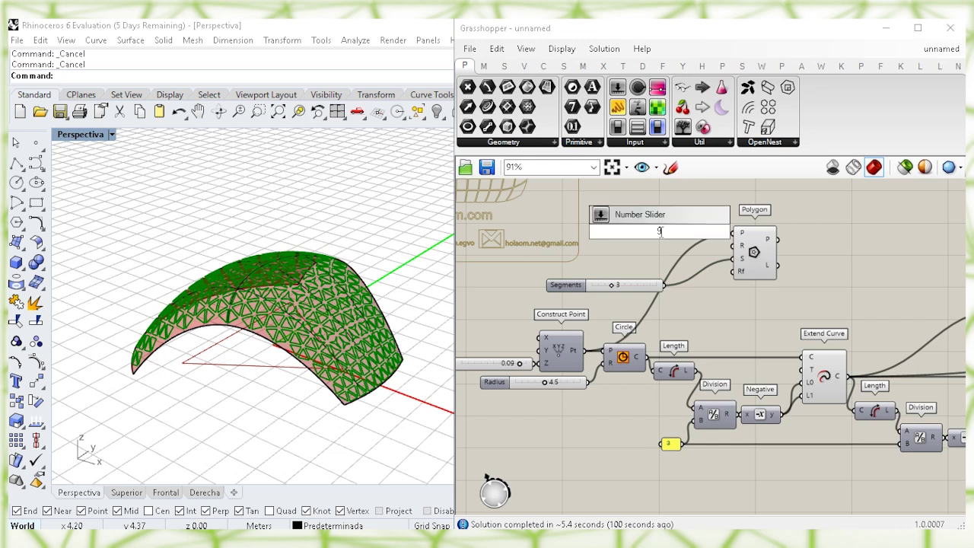
pyautogui.write('.9')
pyautogui.press('Return')
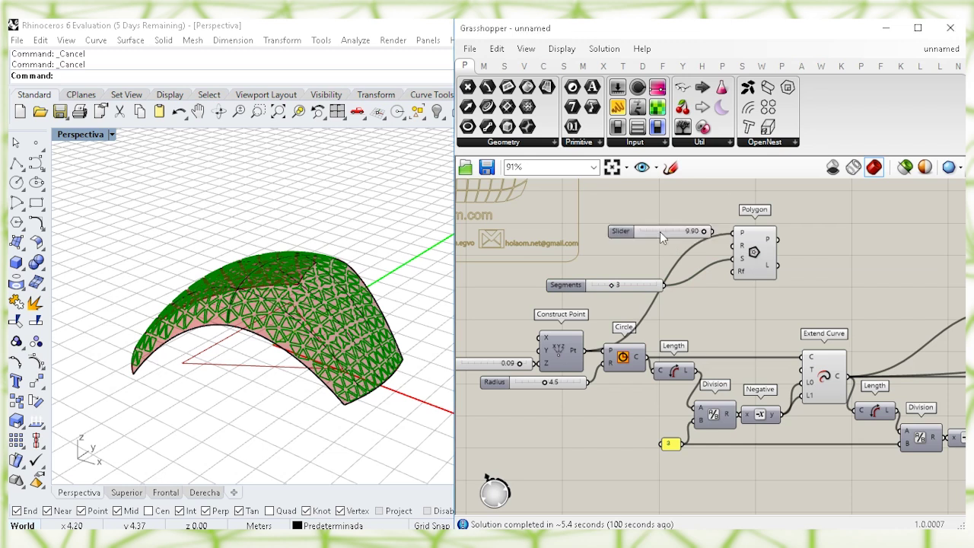
pyautogui.moveTo(659, 231); pyautogui.dragTo(640, 294)
pyautogui.click(626, 248)
pyautogui.click(691, 302)
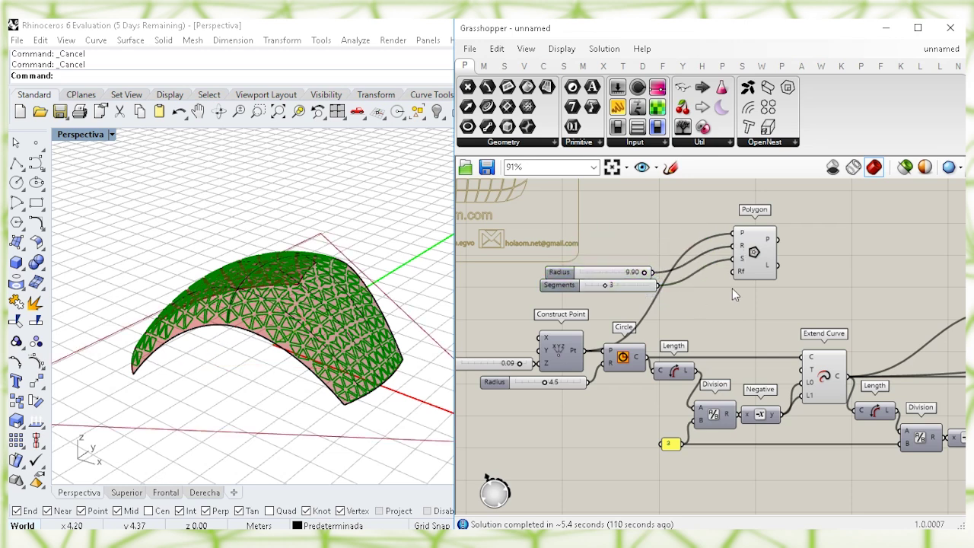
# Create a number slider set to 1.24 and connect it to Polygon's Fillet Radius input.
pyautogui.doubleClick(682, 301)
pyautogui.write('1.24')
pyautogui.press('Return')
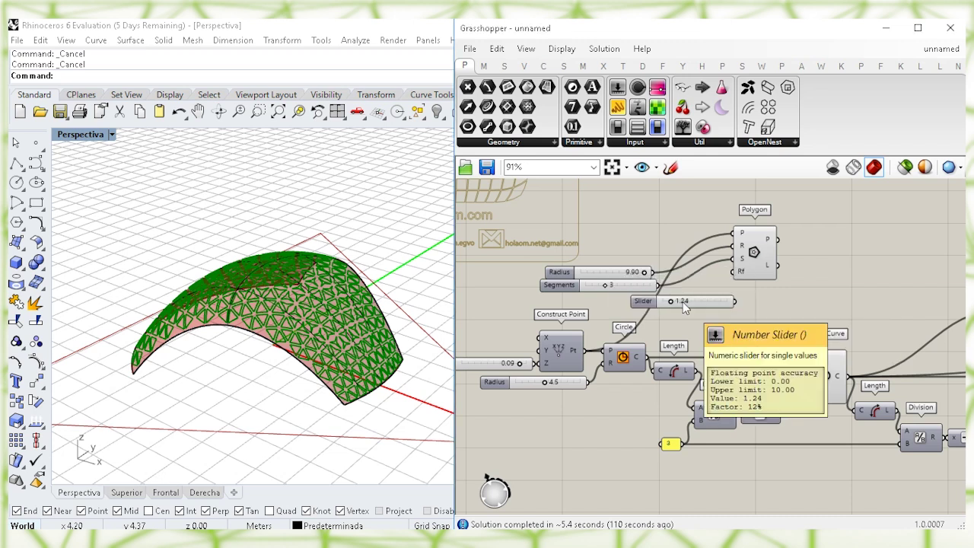
pyautogui.moveTo(706, 308); pyautogui.dragTo(624, 305)
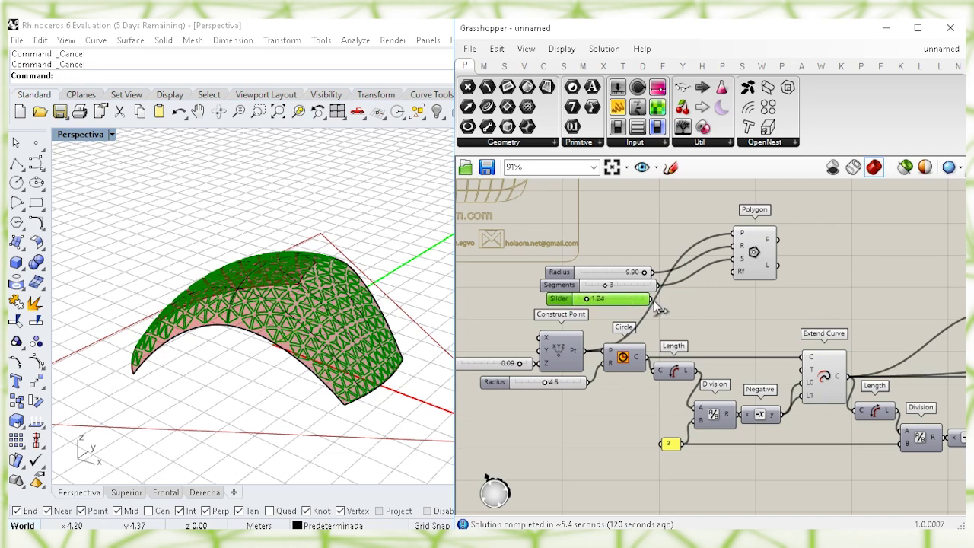
pyautogui.moveTo(722, 282); pyautogui.dragTo(732, 272)
pyautogui.click(758, 258)
# Add a Boundary Surfaces component beside Polygon and connect Polygon's P output to its E input.
pyautogui.scroll(-2, 361, 257)
pyautogui.moveTo(359, 258); pyautogui.dragTo(295, 275, button='right')
pyautogui.click(818, 262)
pyautogui.moveTo(820, 256); pyautogui.dragTo(765, 272, button='right')
pyautogui.doubleClick(780, 266)
pyautogui.write('bound')
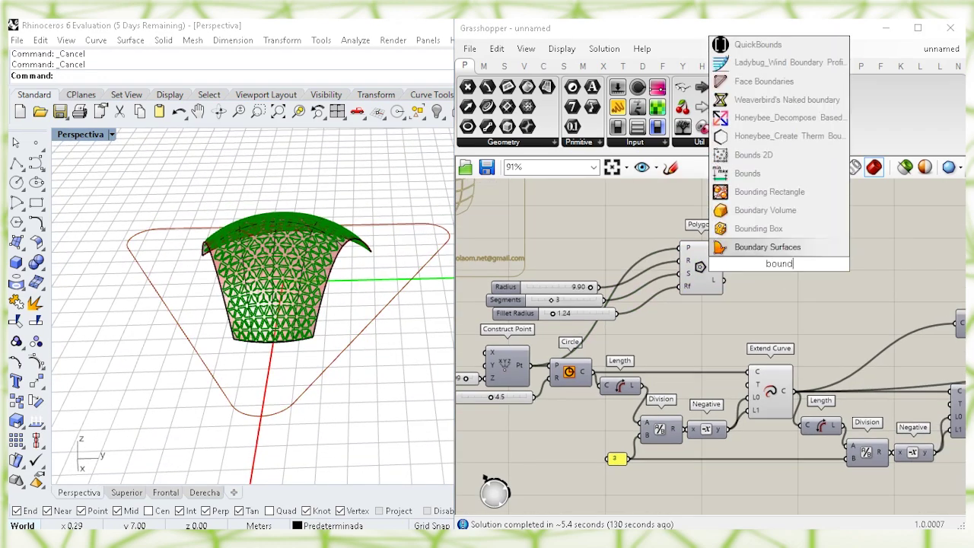
pyautogui.click(788, 251)
pyautogui.moveTo(774, 270); pyautogui.dragTo(757, 259)
pyautogui.click(852, 278)
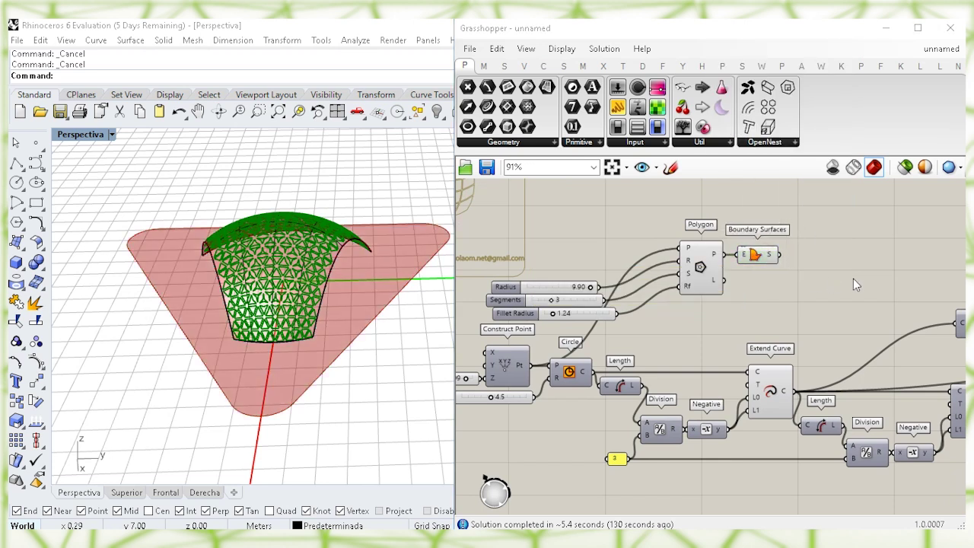
# Add an Extrude component beyond Boundary Surfaces and connect the S output to its B input.
pyautogui.doubleClick(853, 278)
pyautogui.write('extrude')
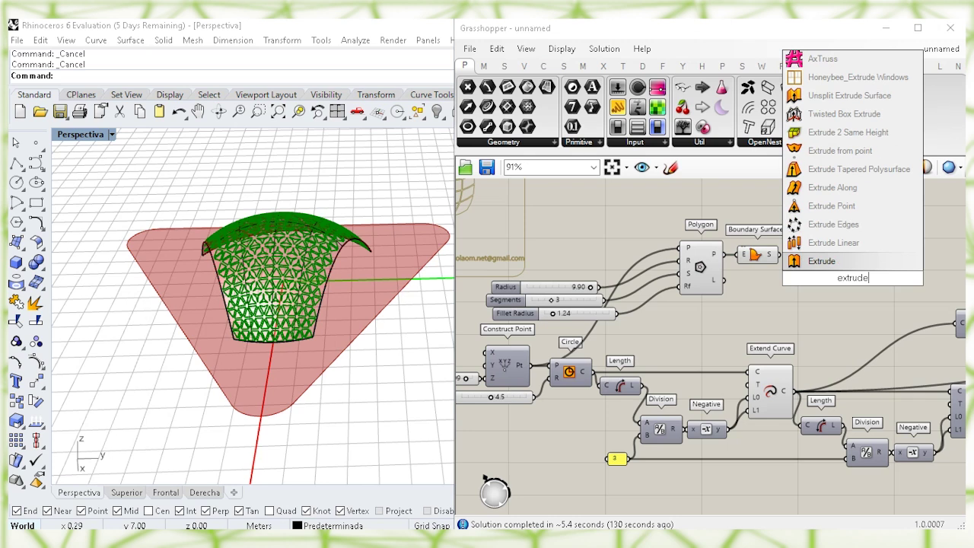
pyautogui.click(850, 261)
pyautogui.moveTo(864, 284); pyautogui.dragTo(882, 266)
pyautogui.click(752, 321)
# Add a Unit Z component below Polygon and connect the 0.09 Z coordinate slider to its F input.
pyautogui.moveTo(694, 334); pyautogui.dragTo(733, 316, button='right')
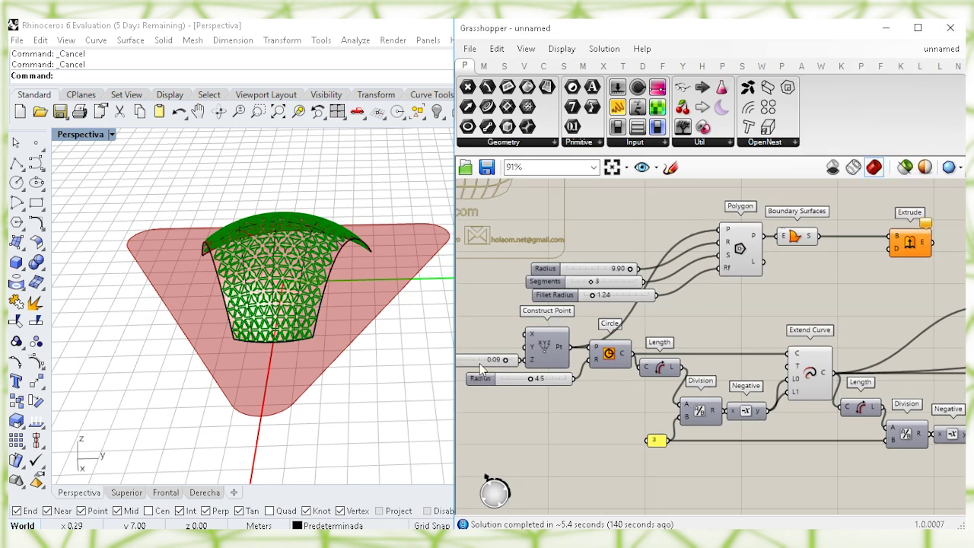
pyautogui.moveTo(629, 352); pyautogui.dragTo(647, 348, button='right')
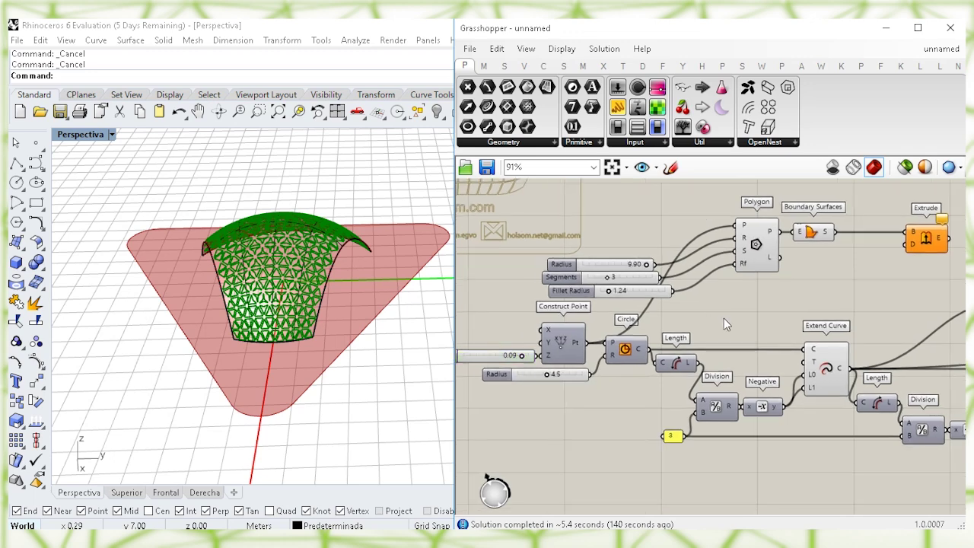
pyautogui.doubleClick(723, 318)
pyautogui.write('z')
pyautogui.click(726, 301)
pyautogui.moveTo(504, 355); pyautogui.dragTo(494, 355)
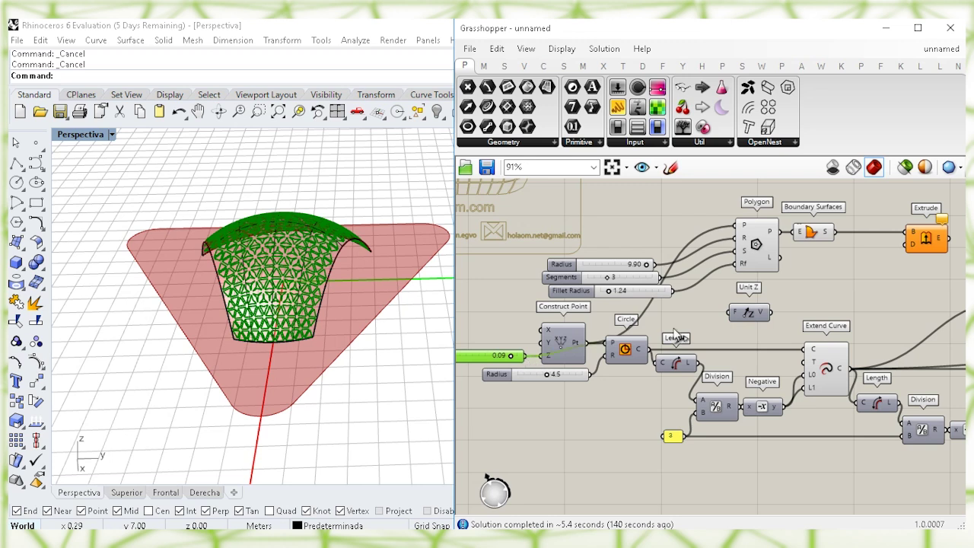
pyautogui.moveTo(747, 317); pyautogui.dragTo(755, 308)
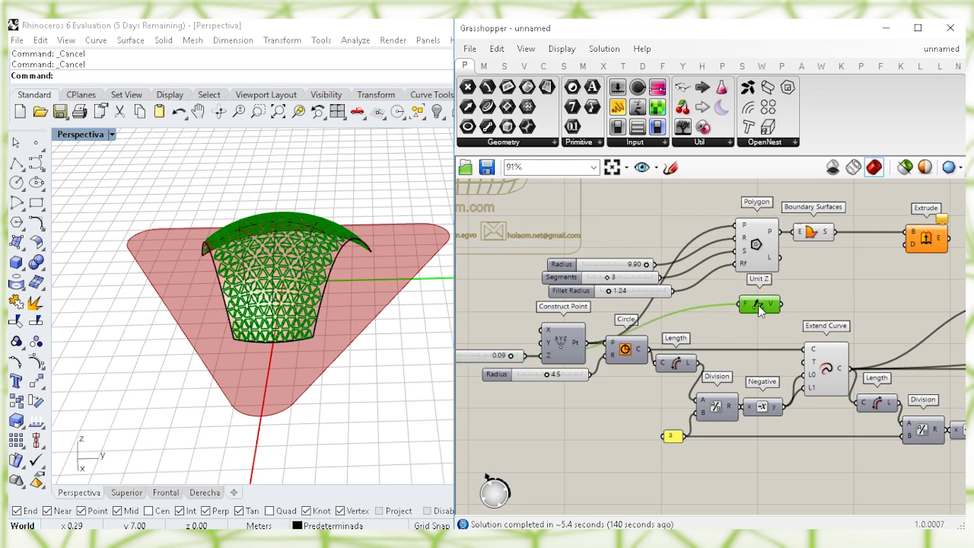
# Add a Negative component, feed it with Unit Z's V output and connect its result to Extrude's D input.
pyautogui.doubleClick(814, 298)
pyautogui.write('neg')
pyautogui.click(818, 285)
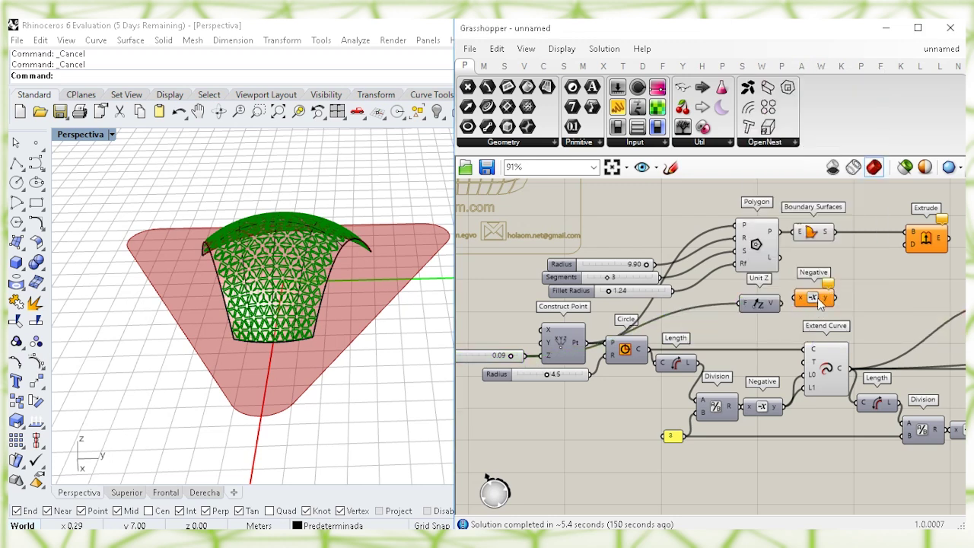
pyautogui.moveTo(811, 298); pyautogui.dragTo(812, 305)
pyautogui.moveTo(896, 280); pyautogui.dragTo(882, 279, button='right')
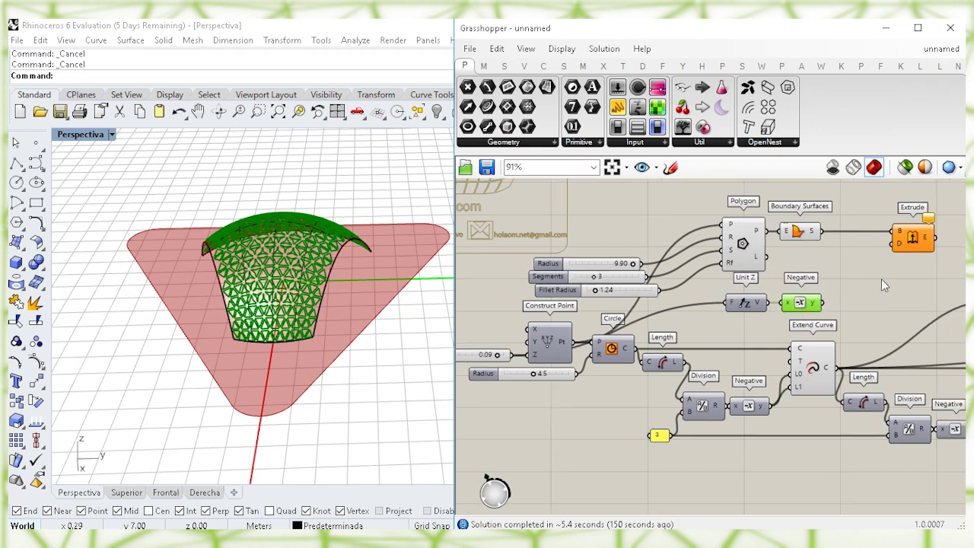
pyautogui.moveTo(829, 307); pyautogui.dragTo(828, 305)
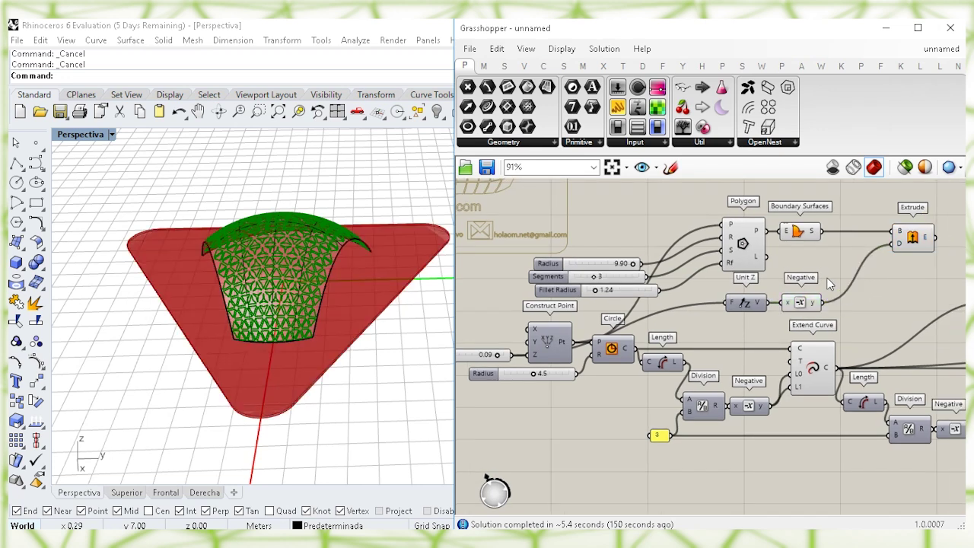
# Bake the Extrude result onto a purple layer.
pyautogui.click(909, 243)
pyautogui.rightClick(909, 244)
pyautogui.click(873, 297)
pyautogui.click(868, 224)
pyautogui.click(879, 430)
# Turn off the preview of the Polygon, Boundary Surfaces and Extrude components of the base slab.
pyautogui.moveTo(283, 310); pyautogui.dragTo(330, 279, button='right')
pyautogui.click(662, 212)
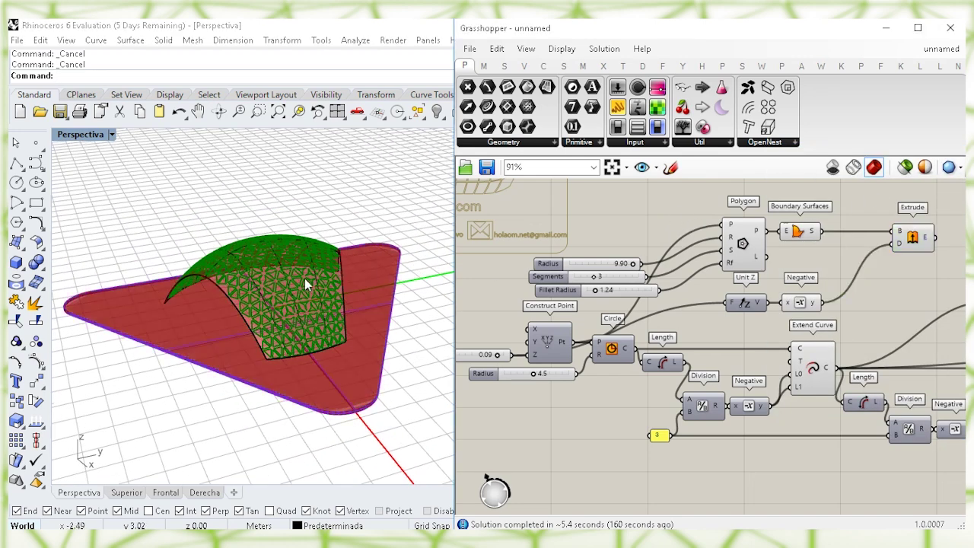
pyautogui.scroll(2, 272, 298)
pyautogui.scroll(-1, 426, 232)
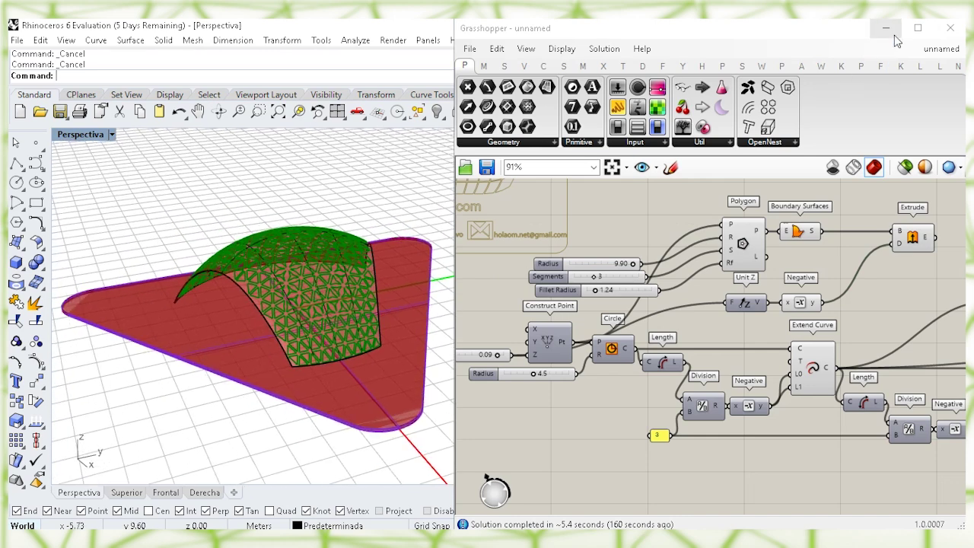
pyautogui.scroll(-3, 767, 248)
pyautogui.moveTo(881, 302); pyautogui.dragTo(709, 195)
pyautogui.rightClick(711, 194)
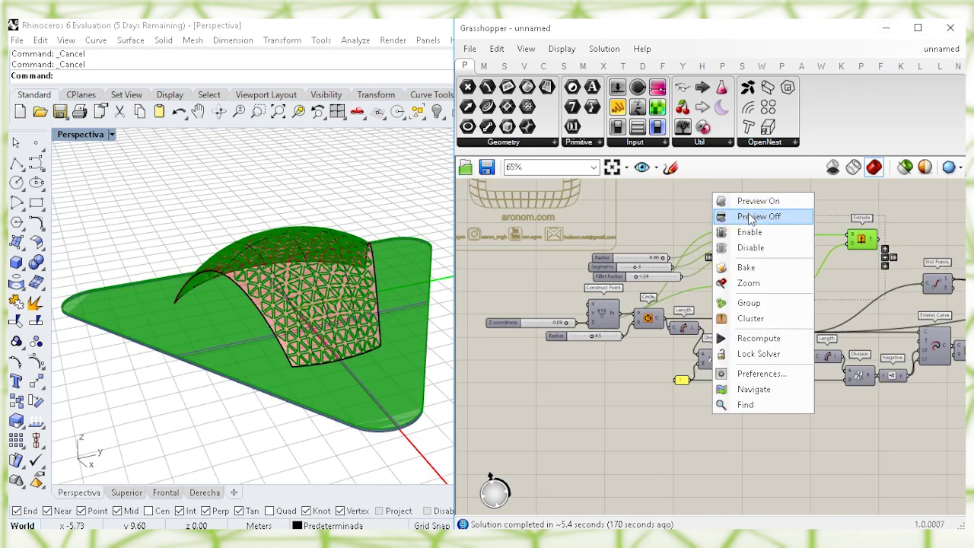
pyautogui.click(718, 208)
pyautogui.moveTo(715, 193); pyautogui.dragTo(710, 221, button='right')
pyautogui.click(713, 219)
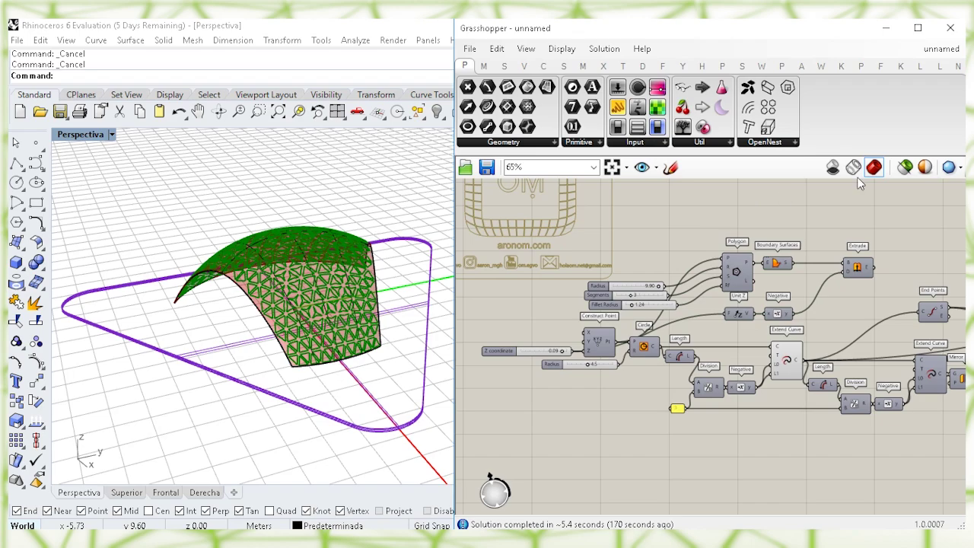
# Close the Grasshopper window and set the Perspectiva viewport to Shaded display.
pyautogui.click(949, 28)
pyautogui.moveTo(561, 211); pyautogui.dragTo(459, 281, button='right')
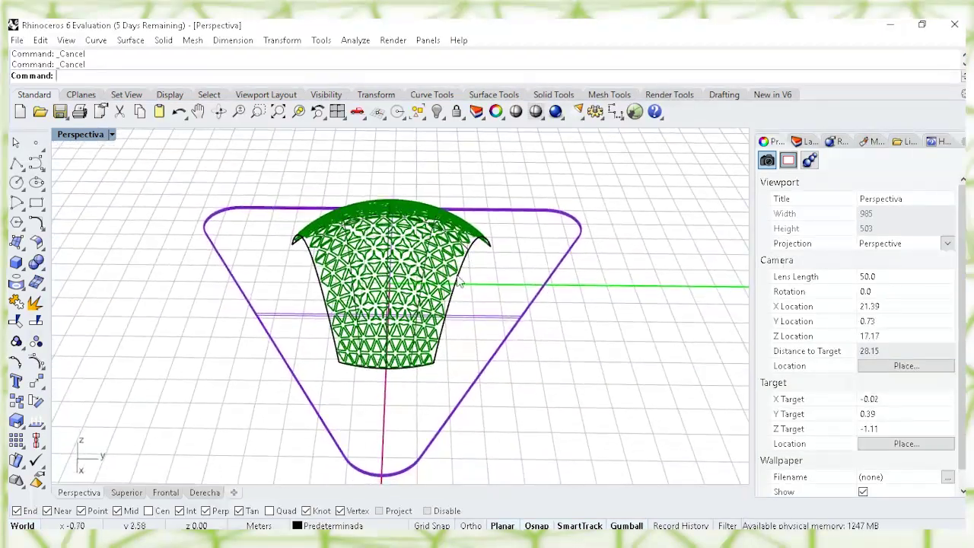
pyautogui.click(111, 134)
pyautogui.click(144, 95)
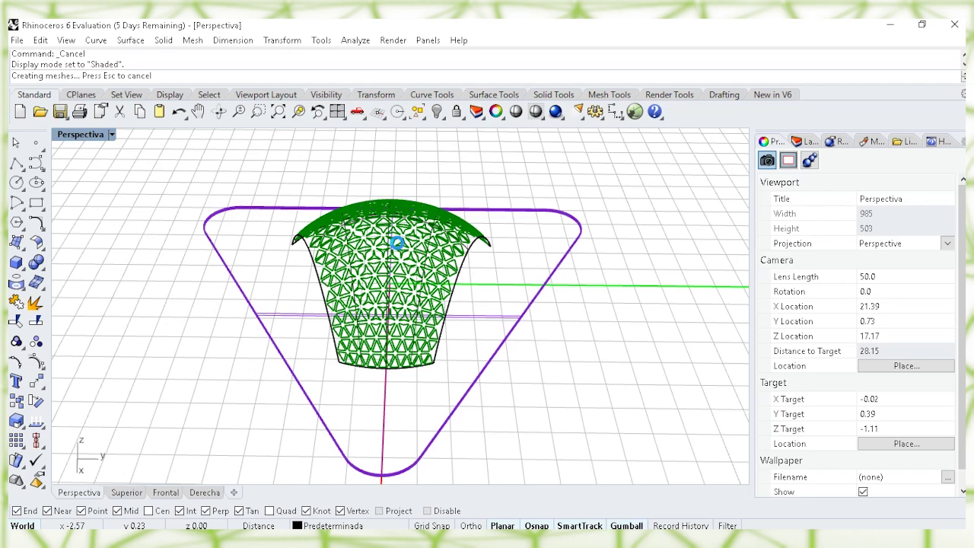
pyautogui.moveTo(396, 242)
pyautogui.mouseDown(button='right')
pyautogui.moveTo(426, 270)
pyautogui.moveTo(437, 262)
pyautogui.moveTo(426, 237)
pyautogui.moveTo(422, 252)
pyautogui.mouseUp(button='right')
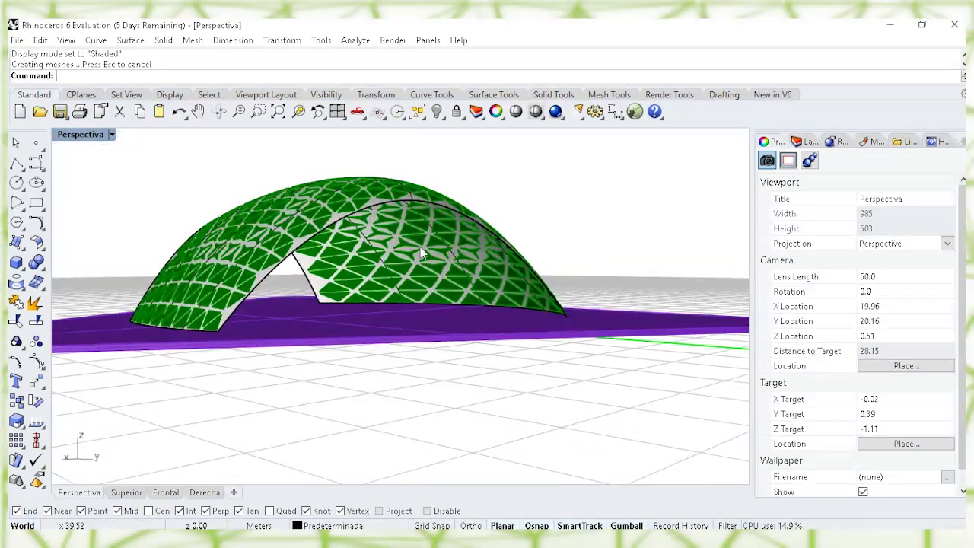
# Delete the perforated shell surface to examine the cut panels on their own, and undo the deletion.
pyautogui.click(428, 287)
pyautogui.press('Delete')
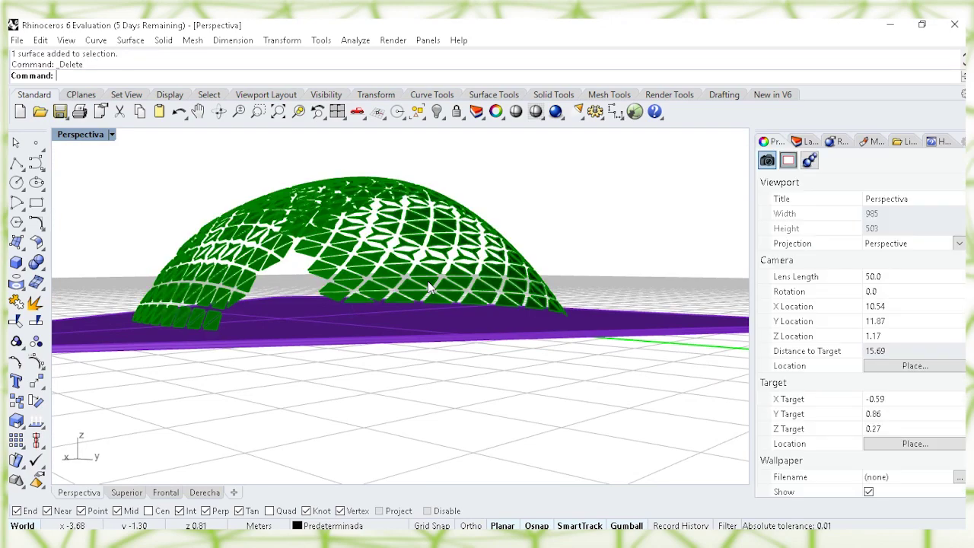
pyautogui.moveTo(447, 270); pyautogui.dragTo(551, 226, button='right')
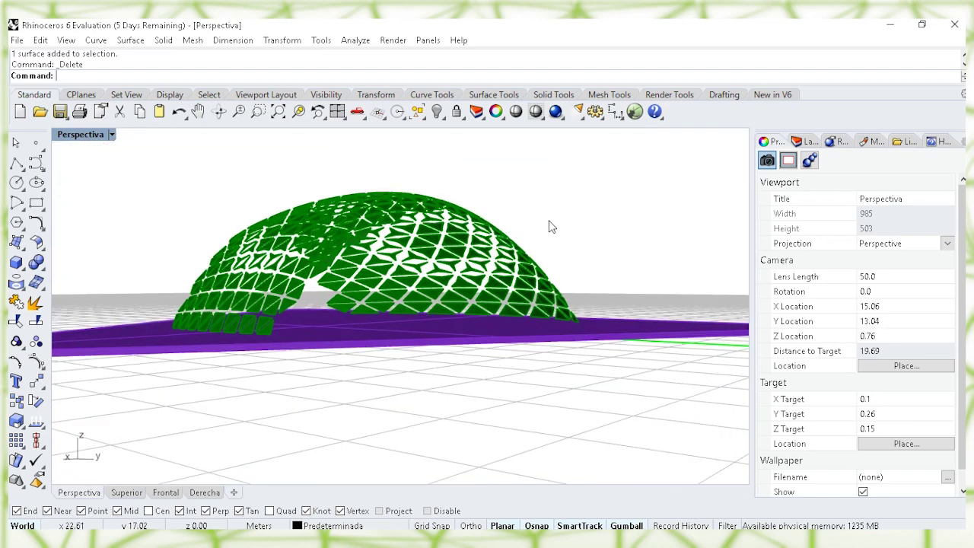
pyautogui.hotkey('ctrl', 'z')
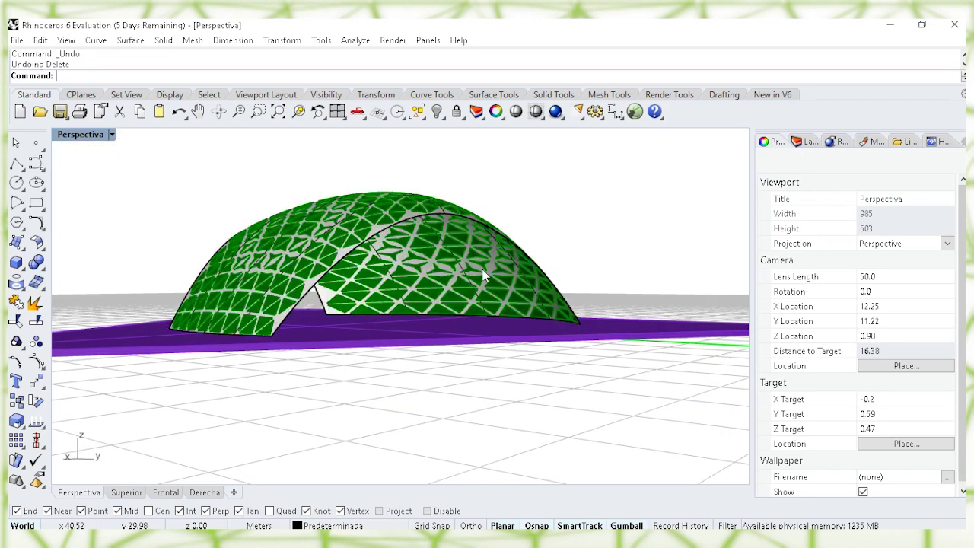